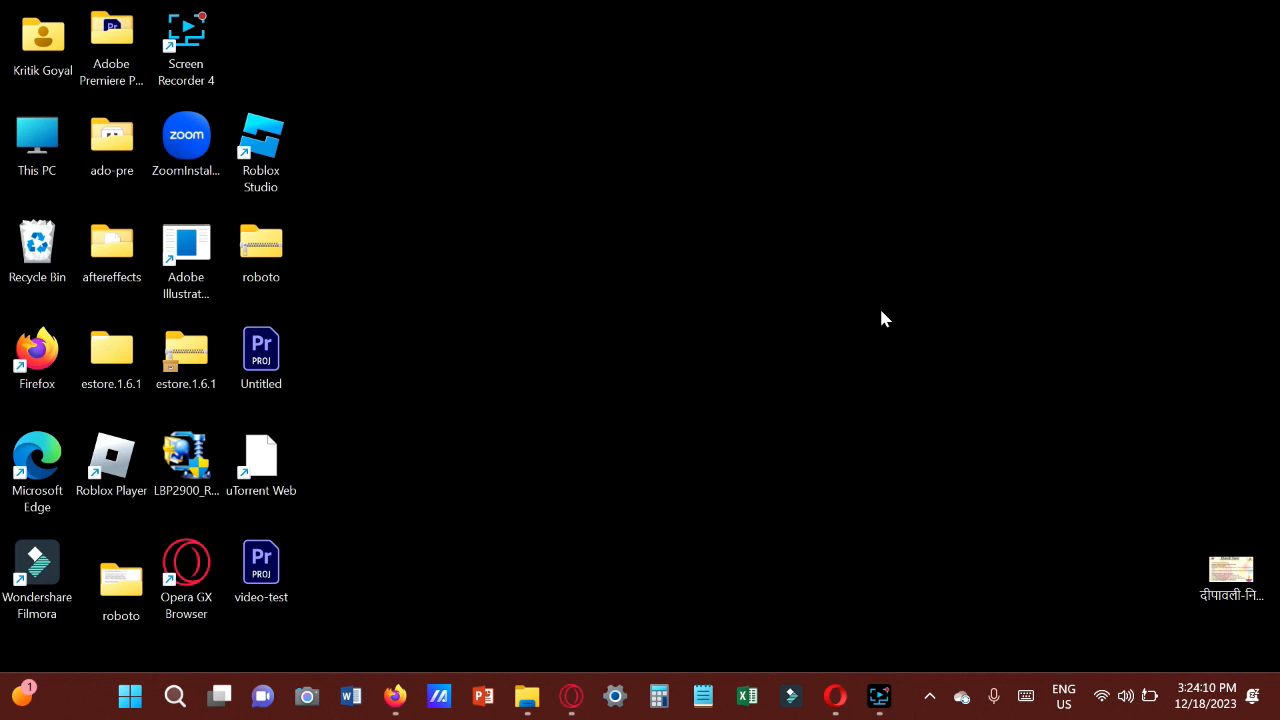
Open Excel and create a blank workbook.
click(747, 696)
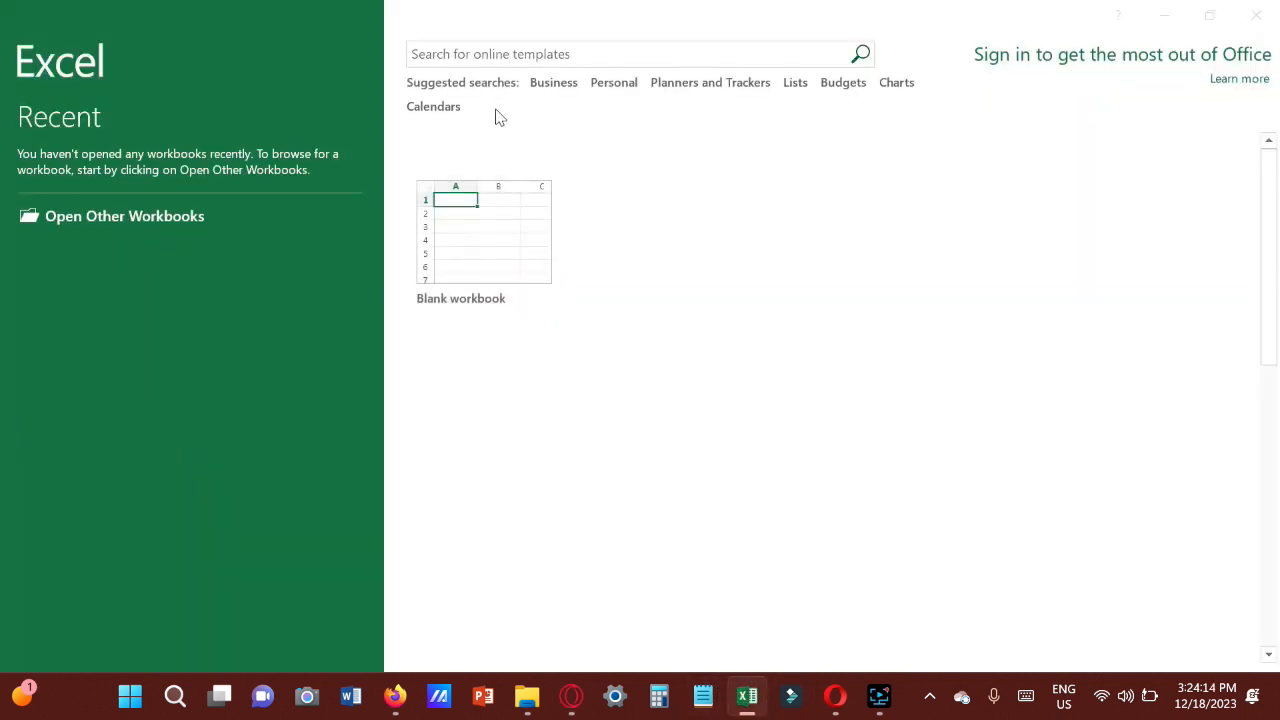
click(830, 546)
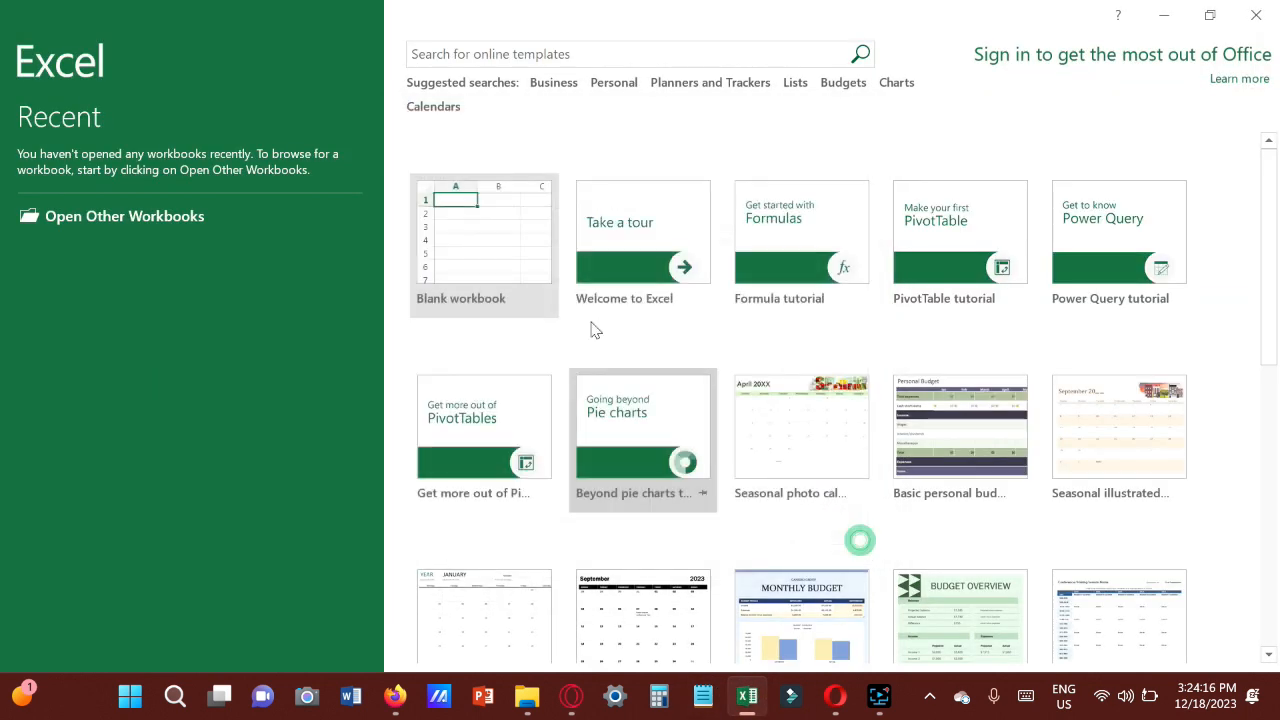
click(480, 234)
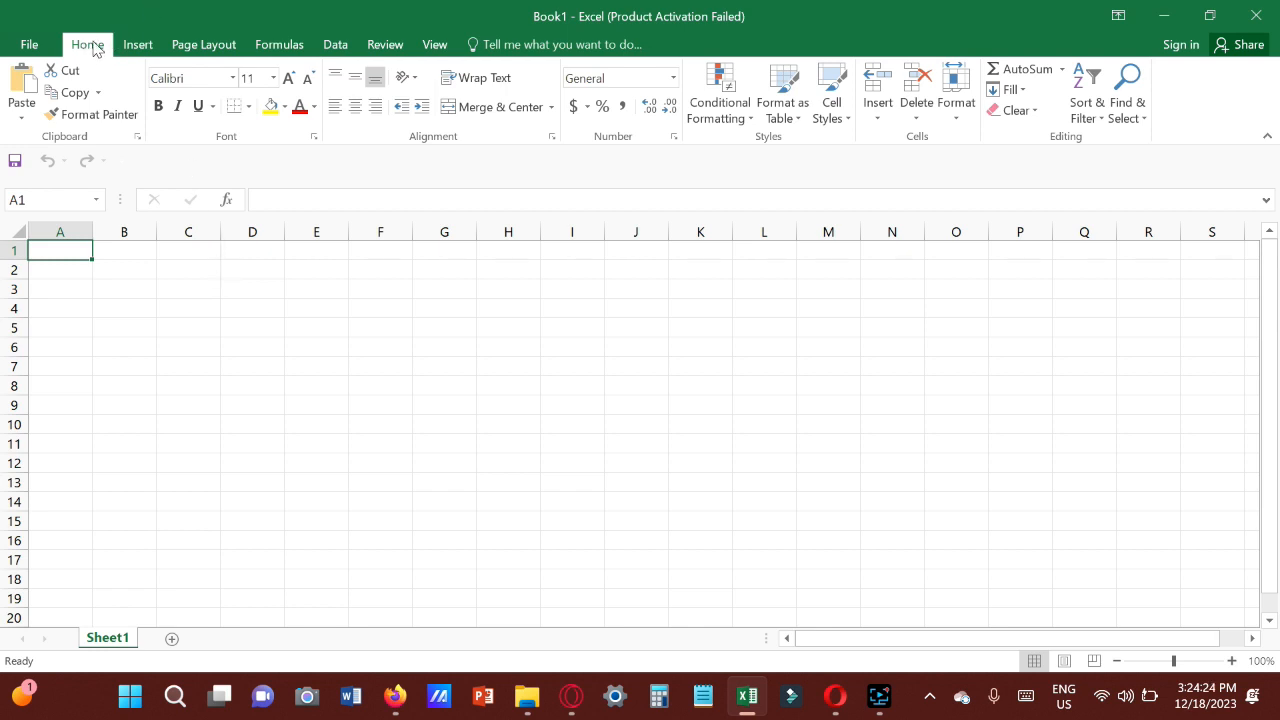
click(148, 46)
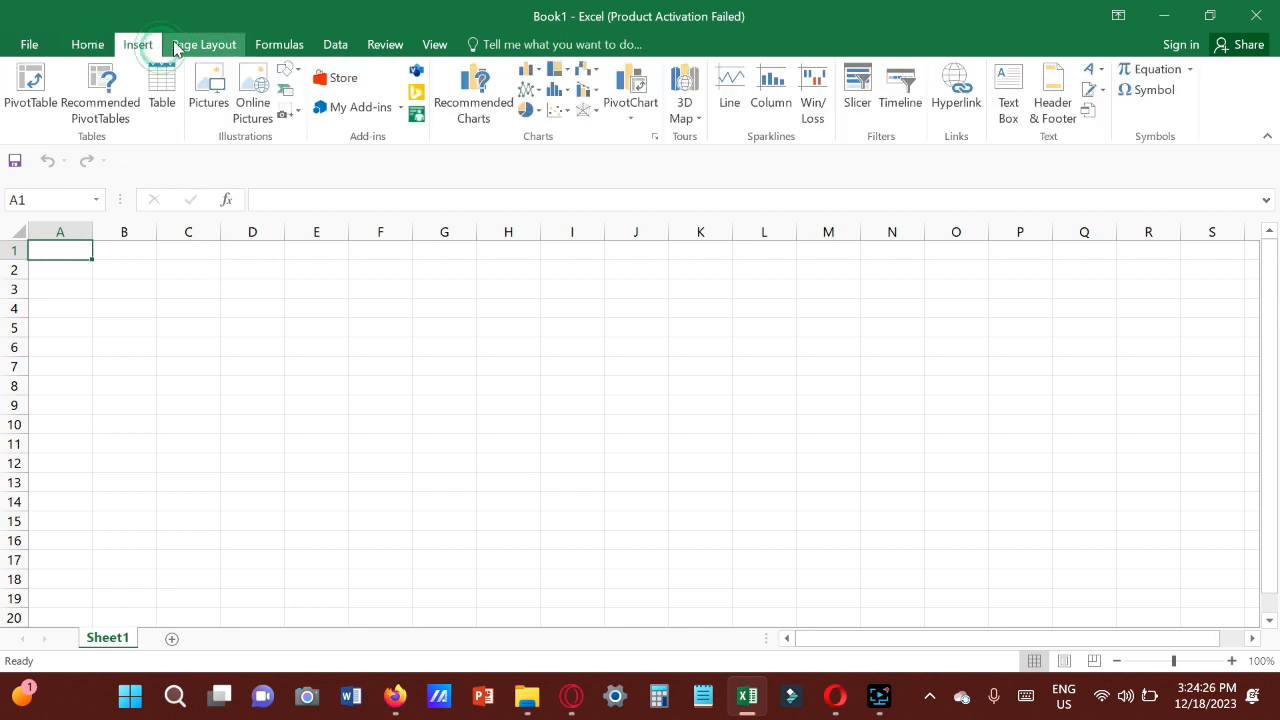
click(178, 50)
click(296, 50)
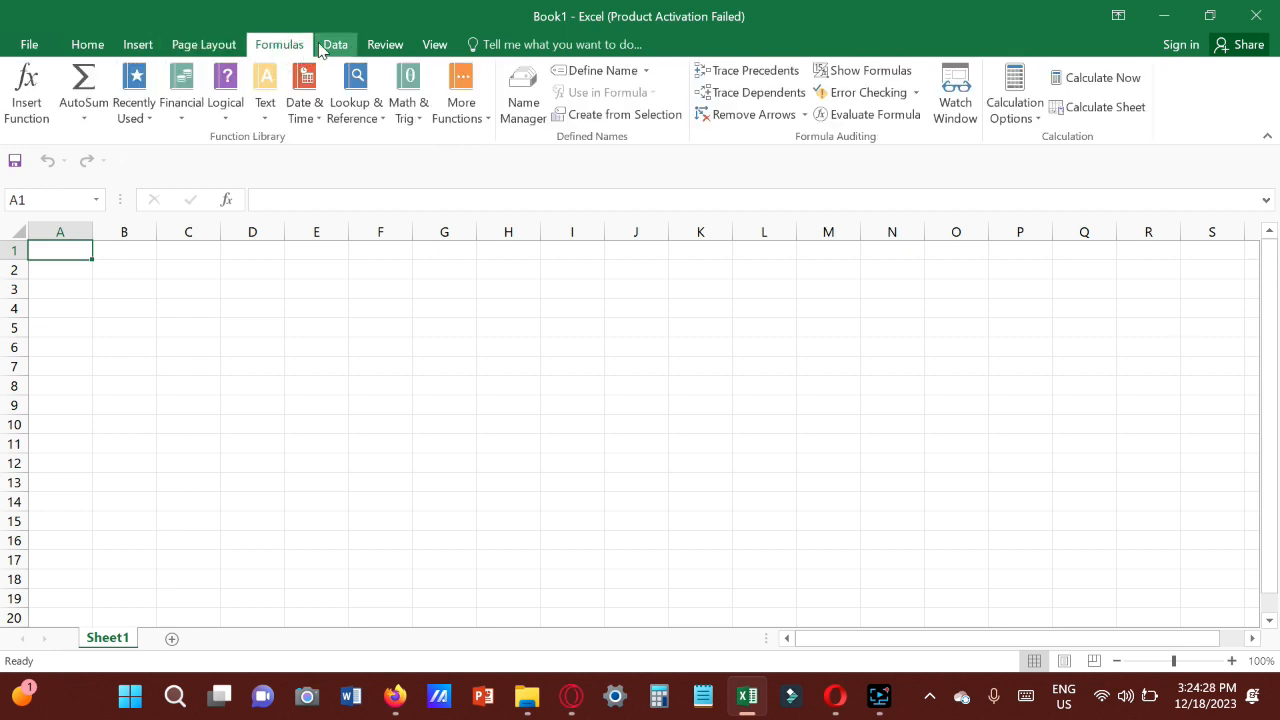
click(330, 47)
click(380, 45)
click(435, 44)
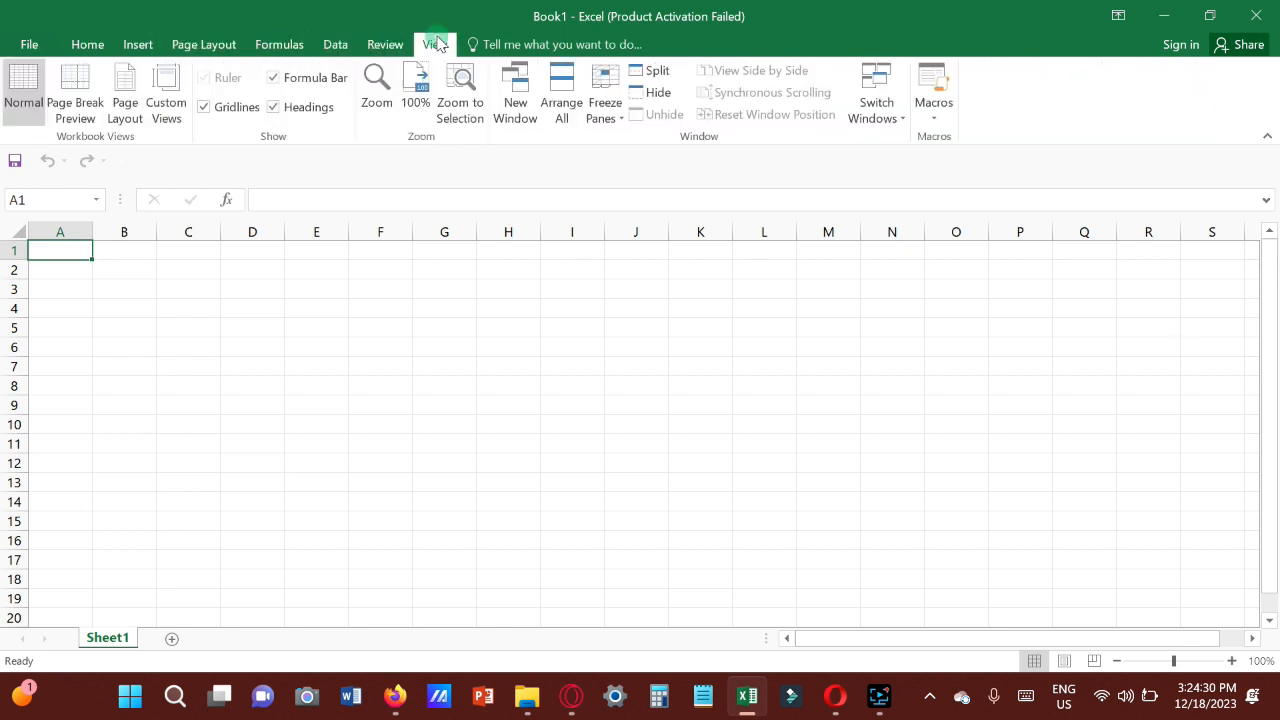
click(84, 44)
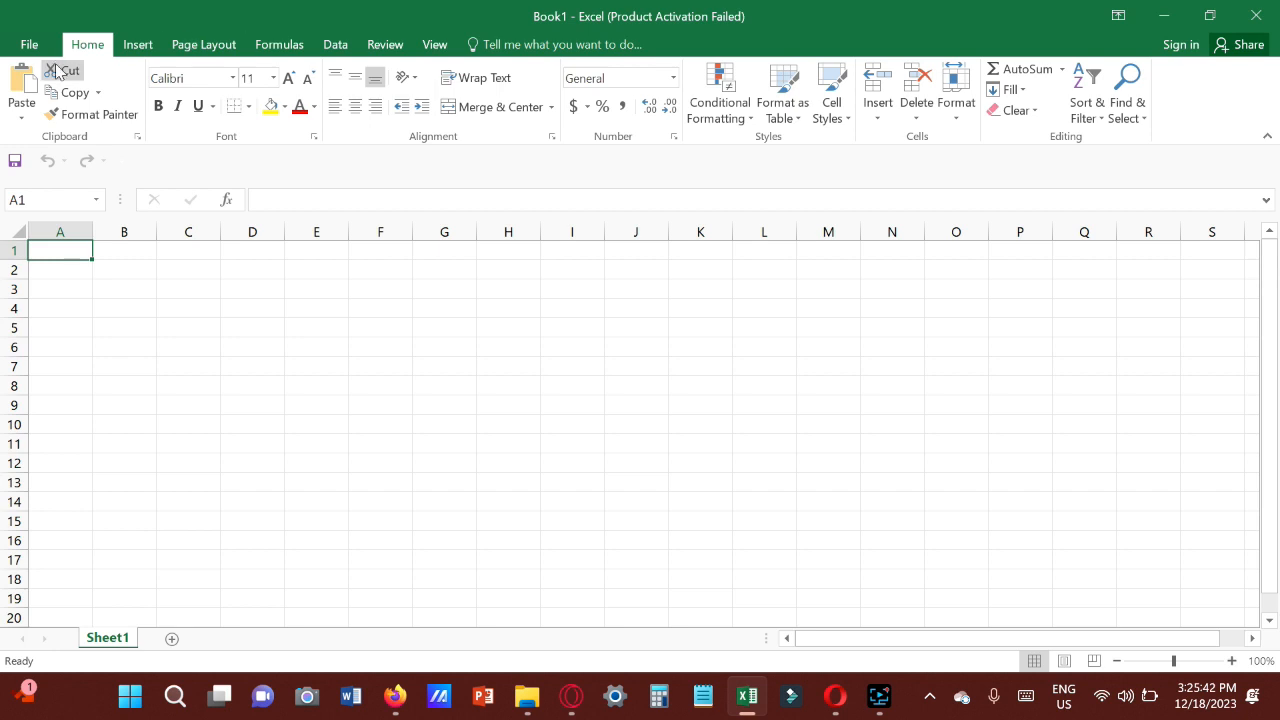
Search Bing's online pictures for "car" and insert the gray Porsche picture into the sheet.
click(138, 46)
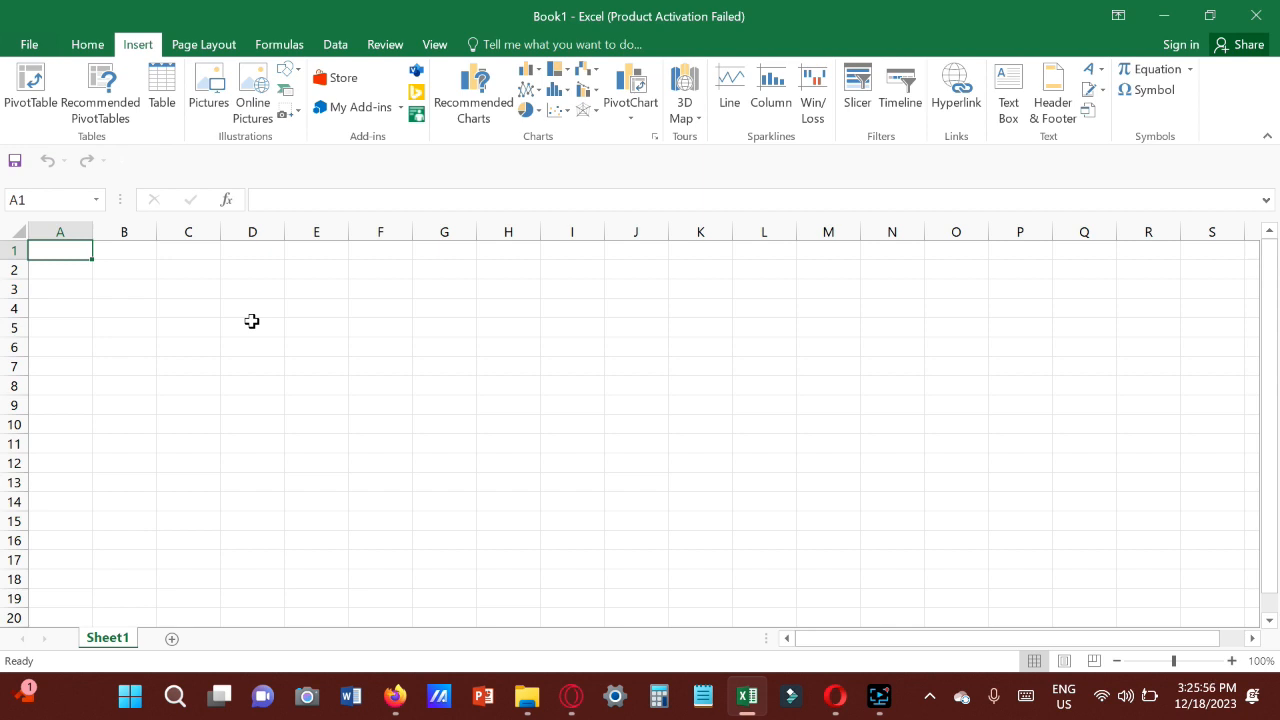
click(255, 92)
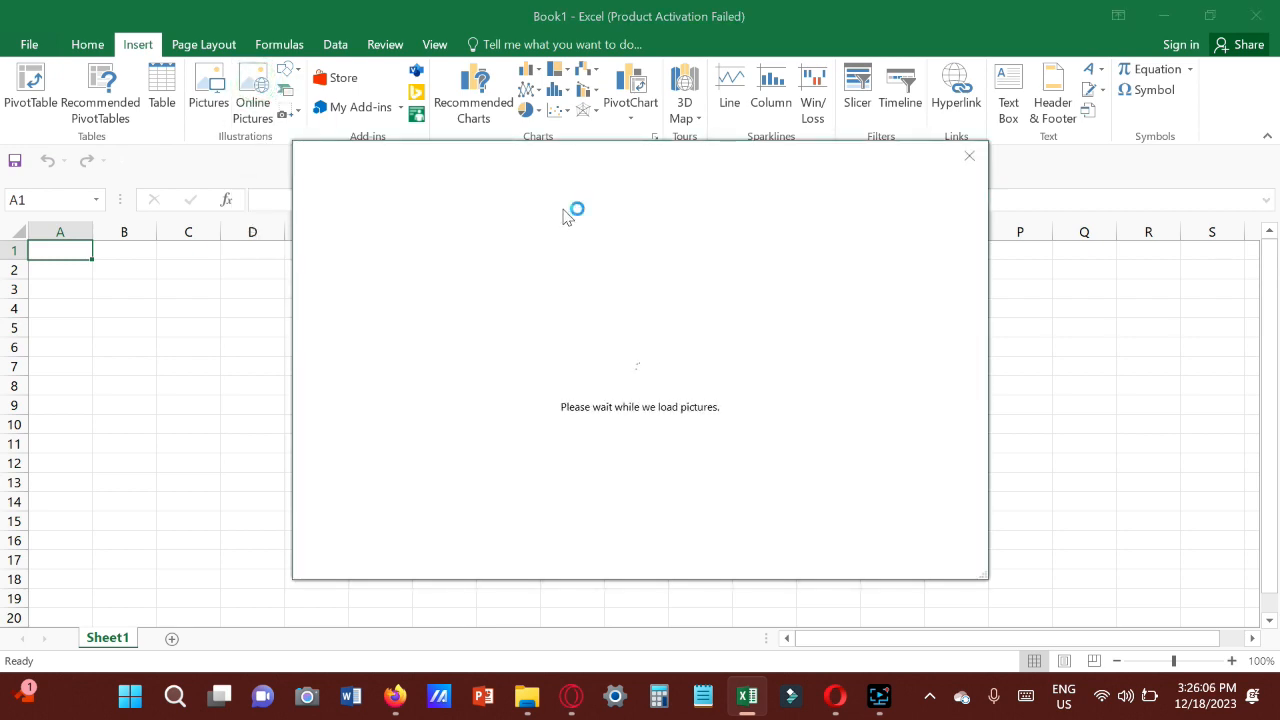
click(747, 258)
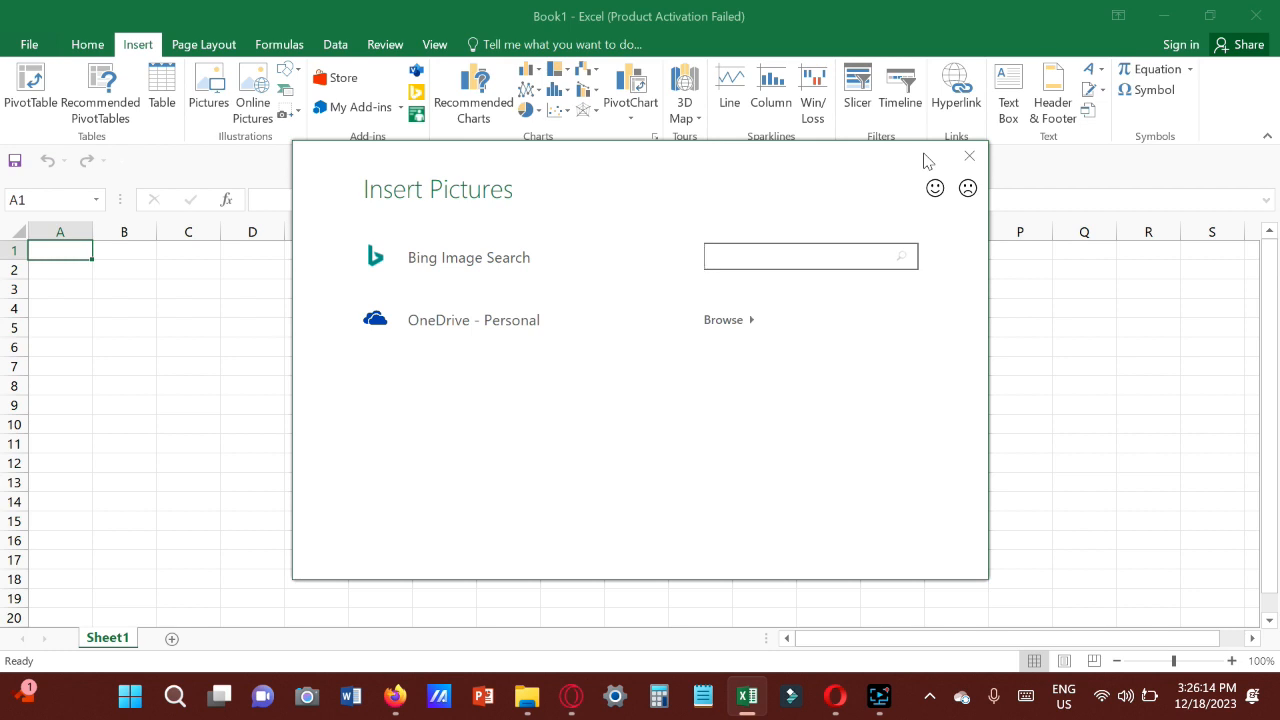
text(car)
key(Return)
scroll(605, 408, down, 3)
scroll(605, 400, down, 5)
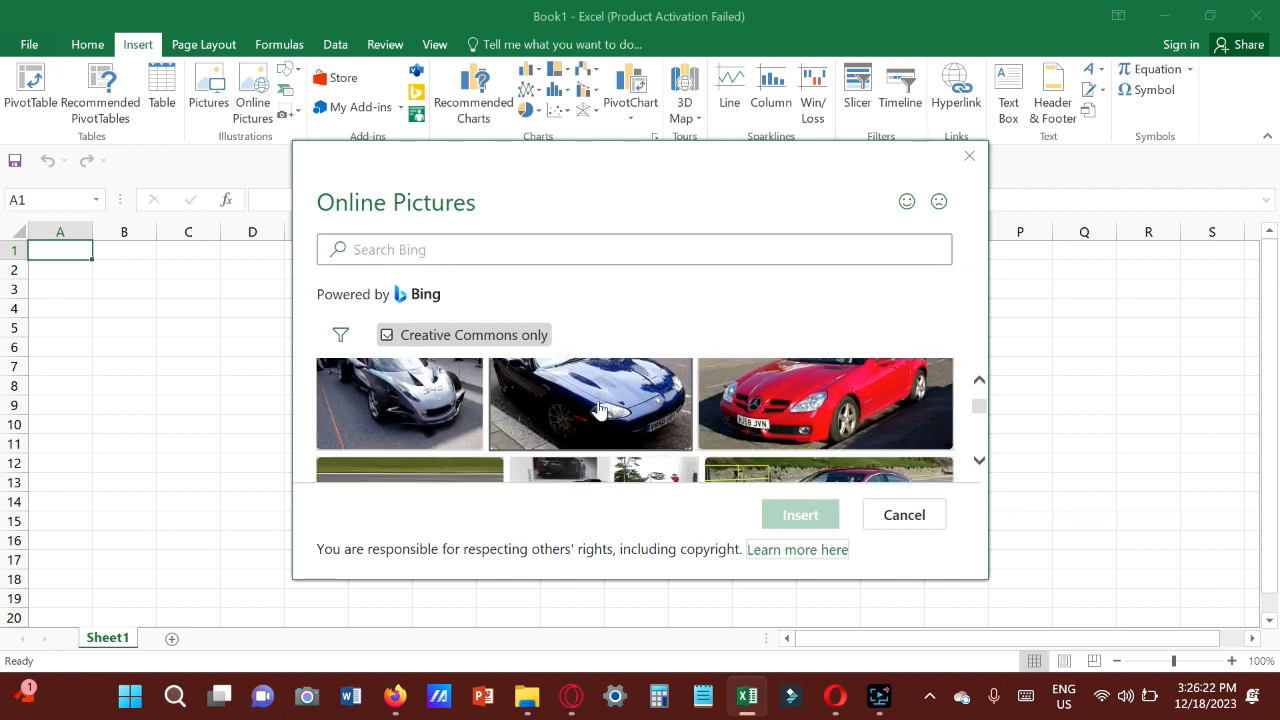
scroll(622, 370, down, 5)
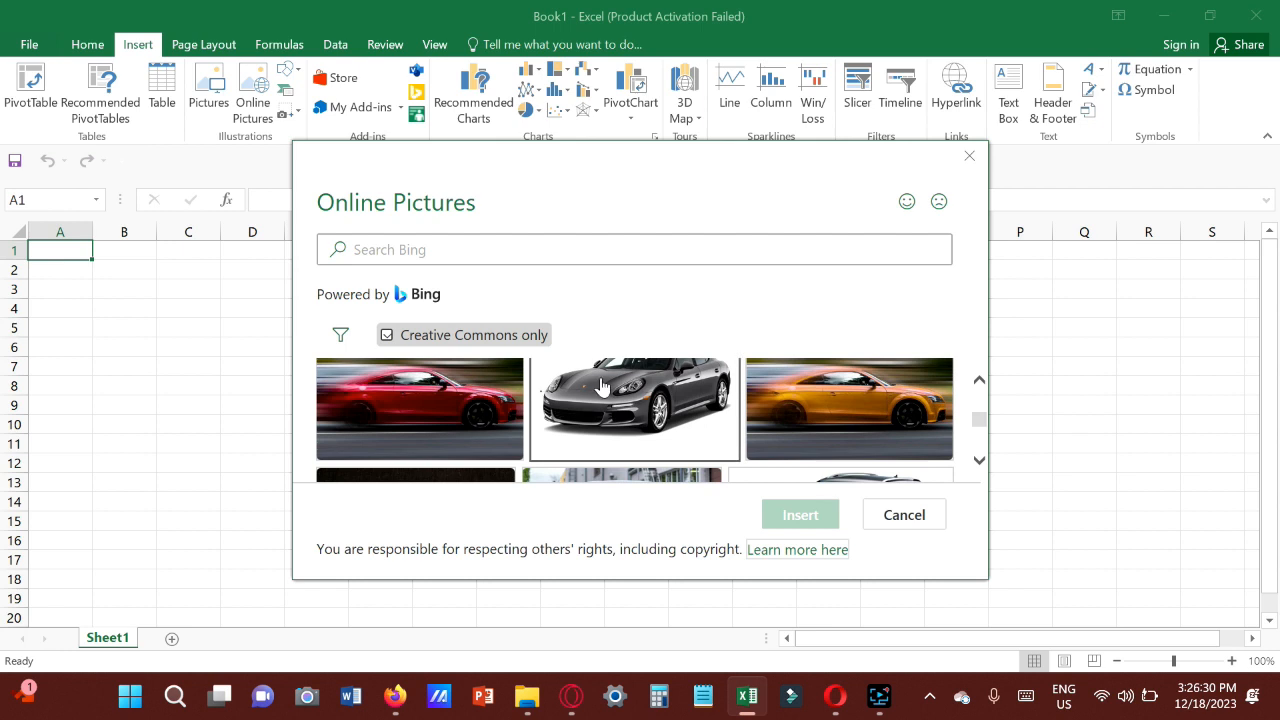
click(641, 380)
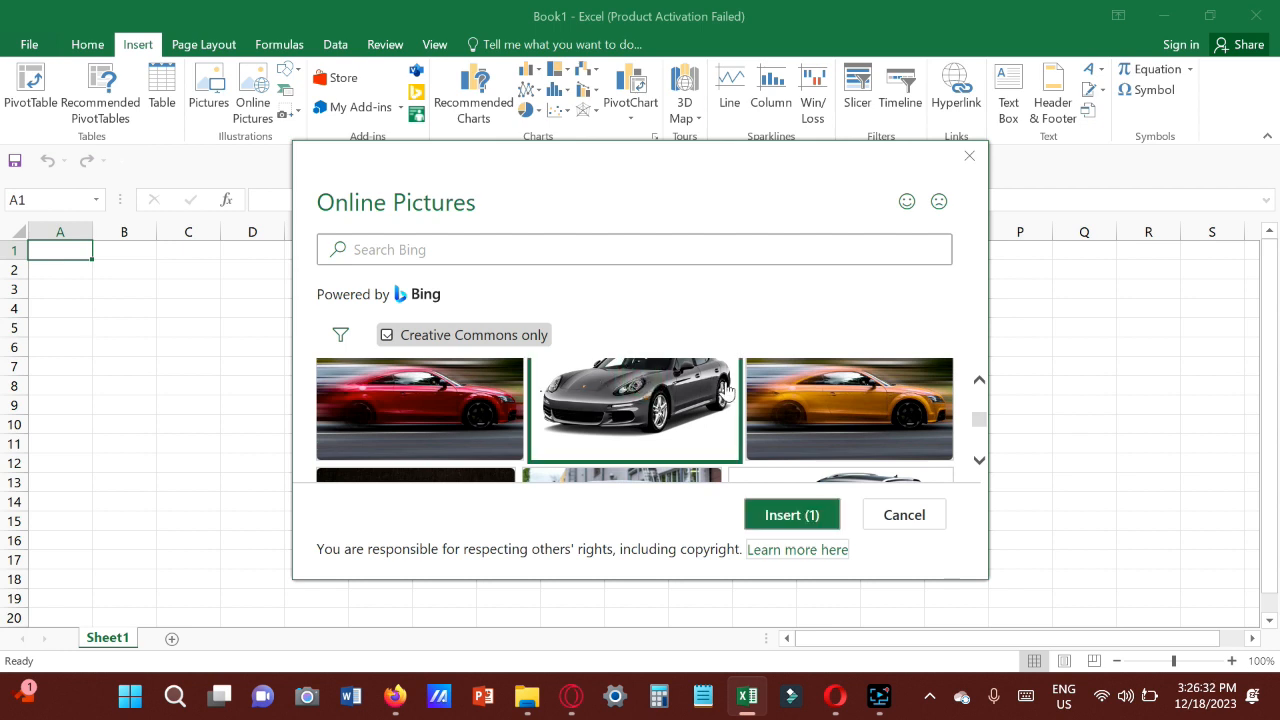
click(781, 517)
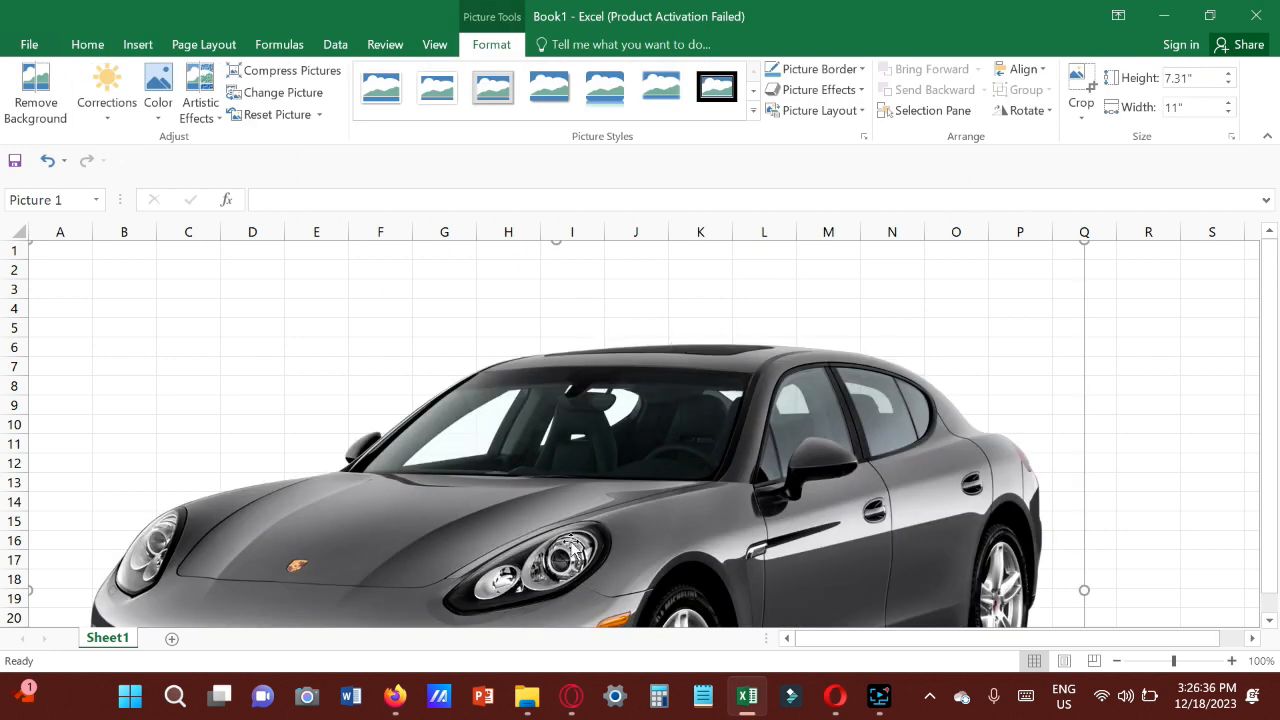
Undo the insertion of the car picture.
scroll(573, 546, down, 4)
scroll(595, 495, up, 2)
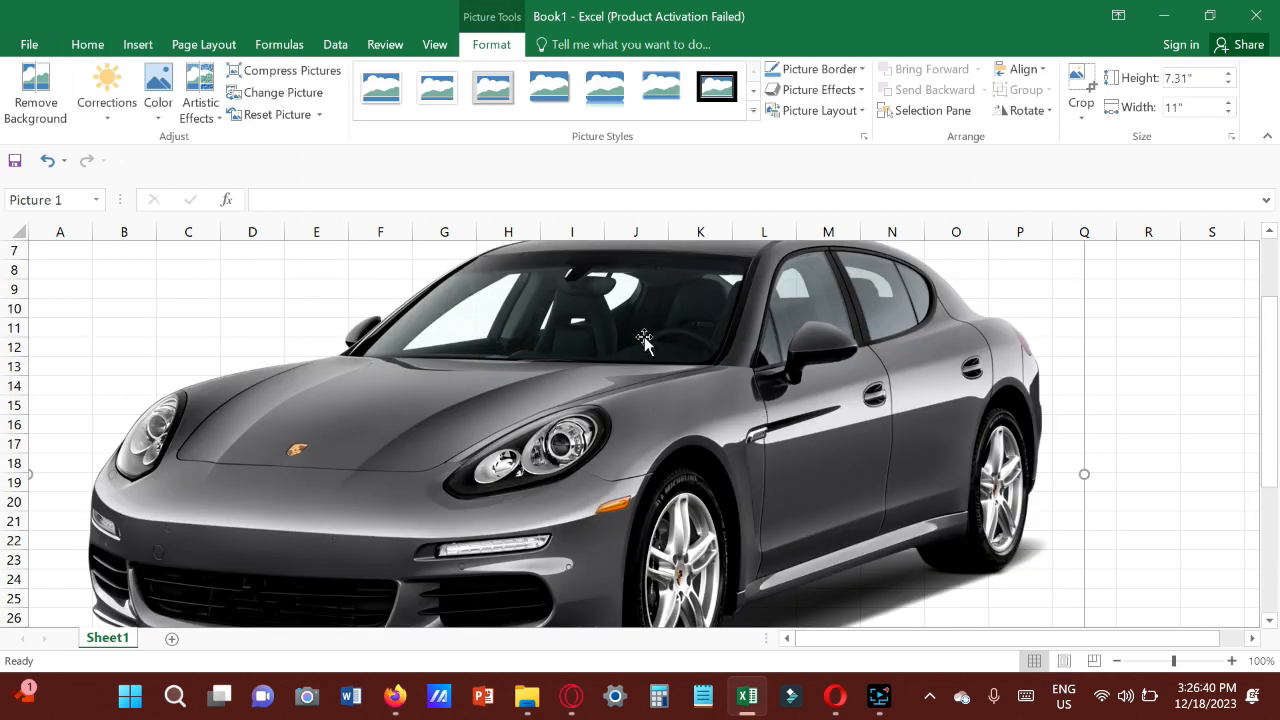
scroll(650, 334, up, 2)
scroll(646, 334, down, 5)
scroll(646, 333, up, 3)
scroll(646, 333, up, 2)
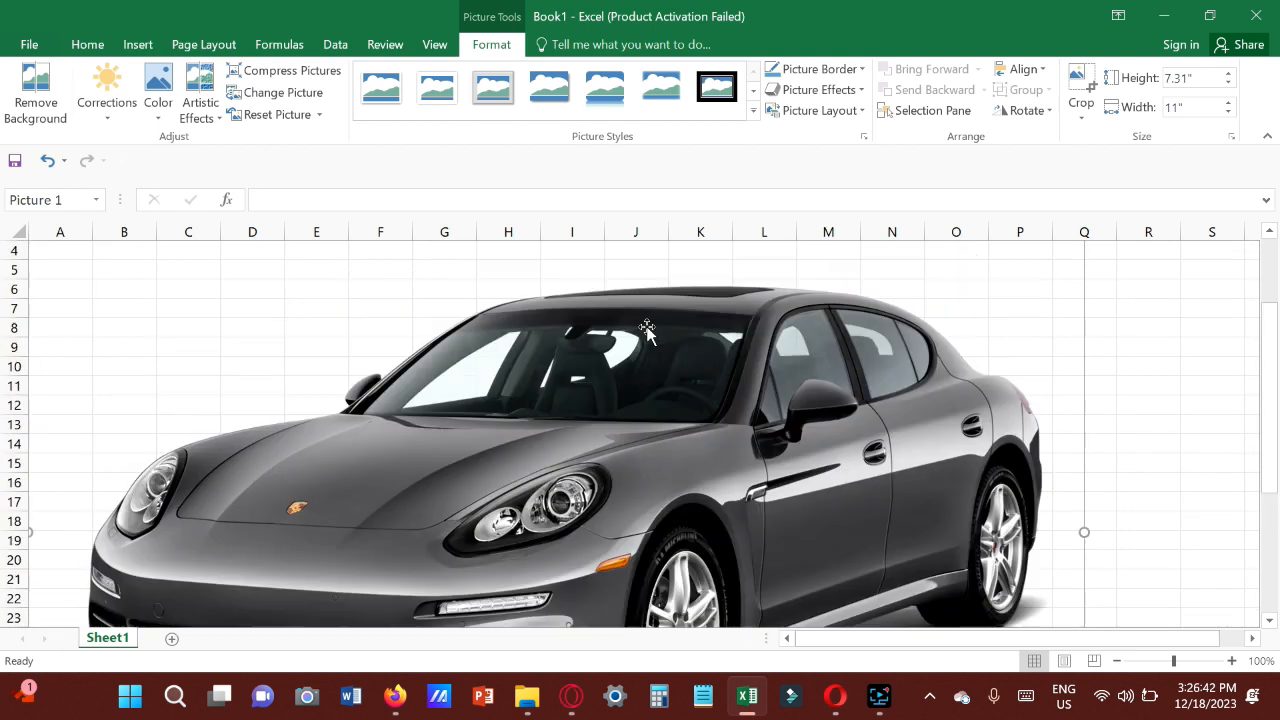
scroll(648, 336, down, 1)
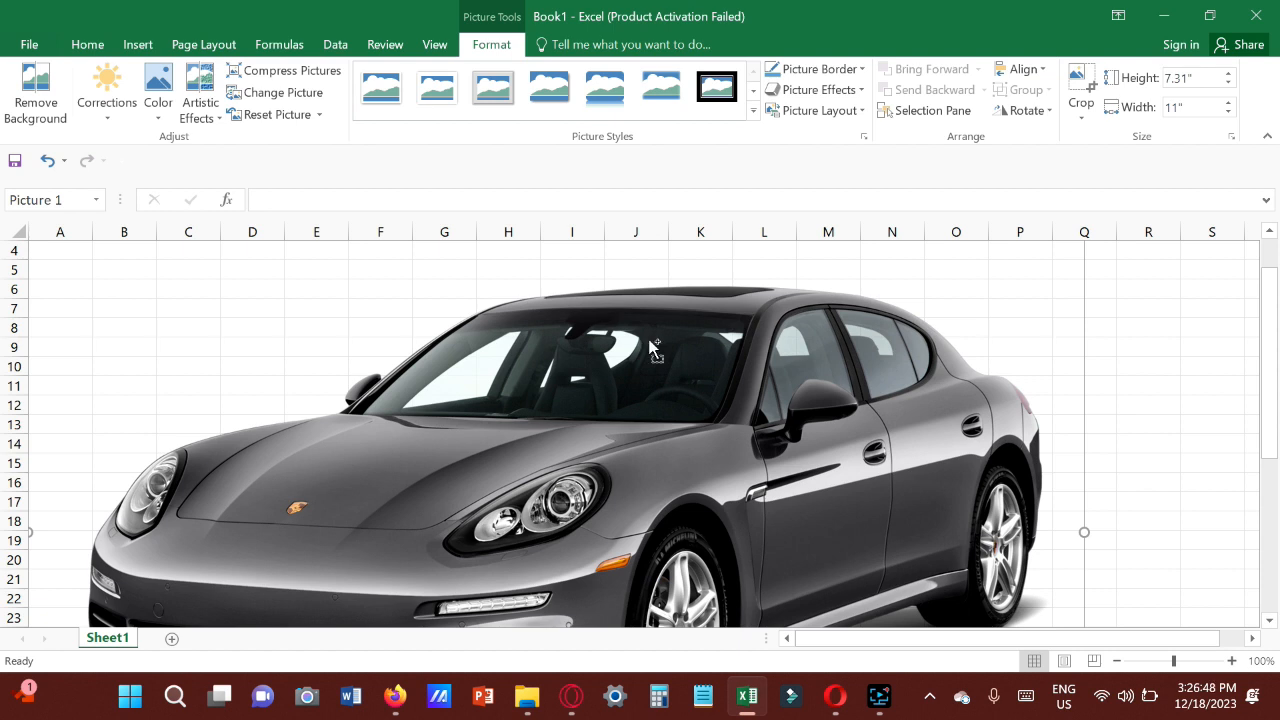
key(ctrl+z)
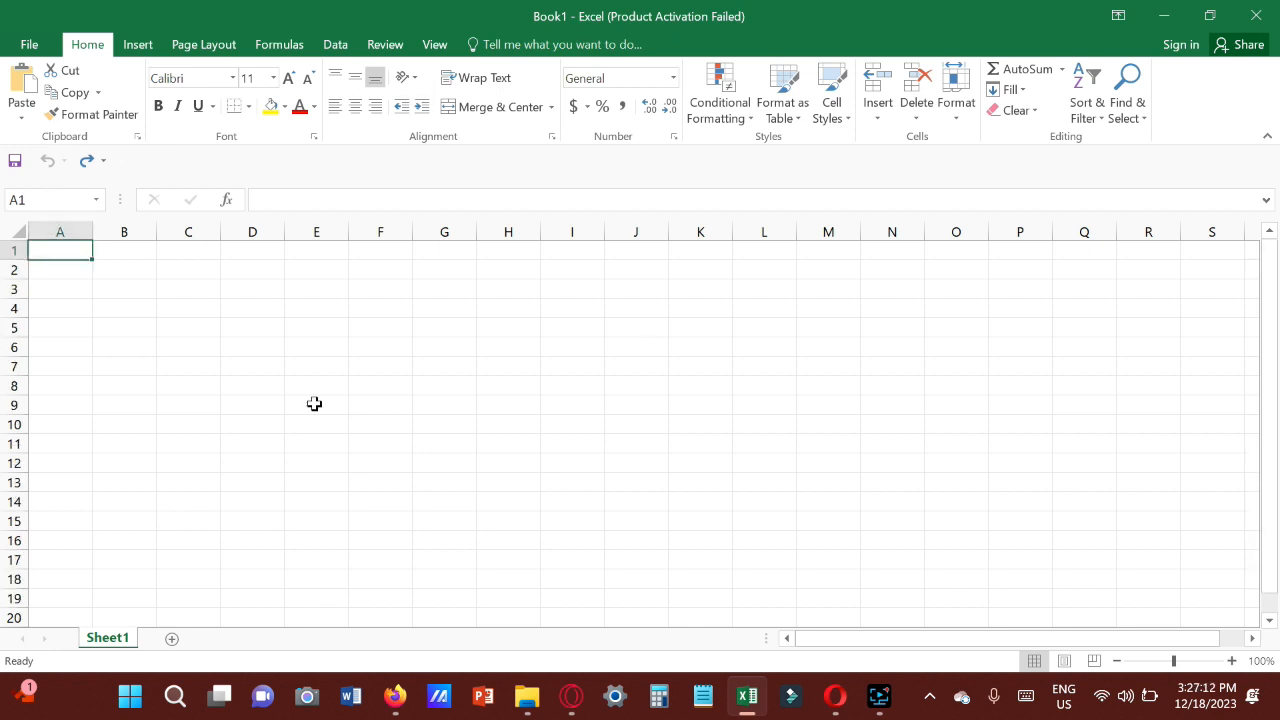
Add two new worksheets to the workbook after Sheet1.
scroll(160, 543, down, 1)
scroll(141, 559, up, 1)
click(173, 645)
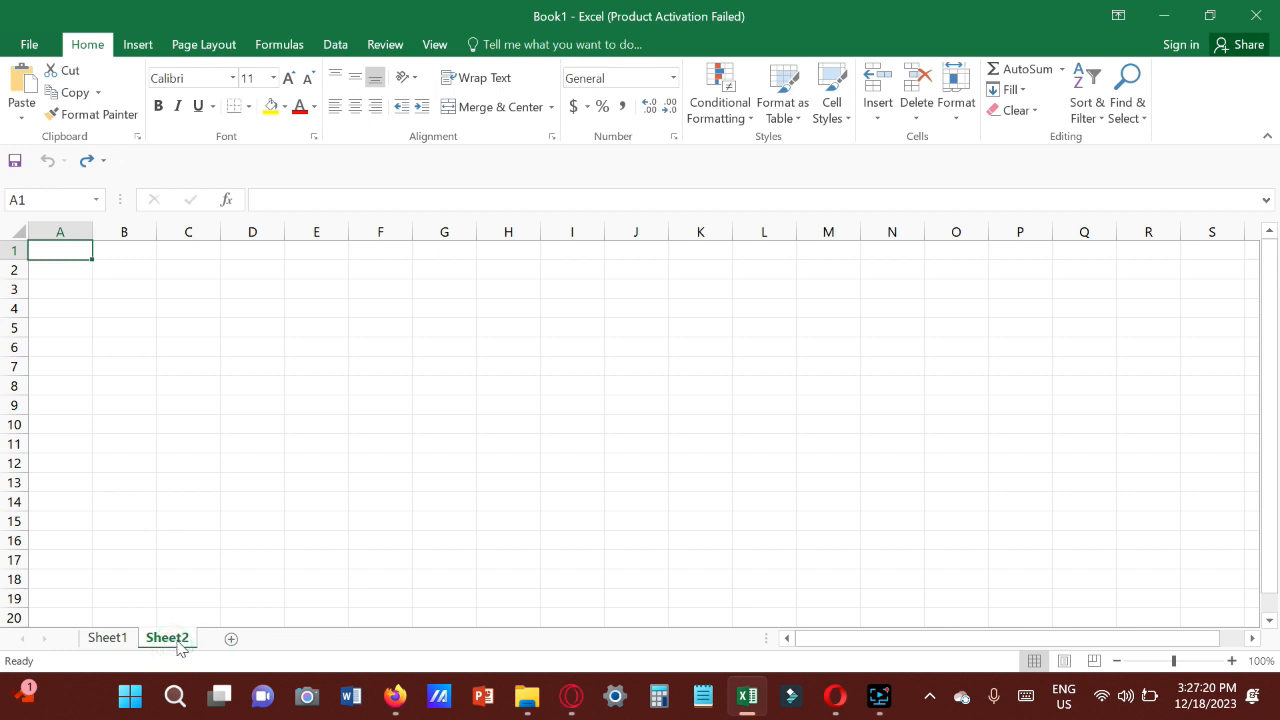
click(232, 640)
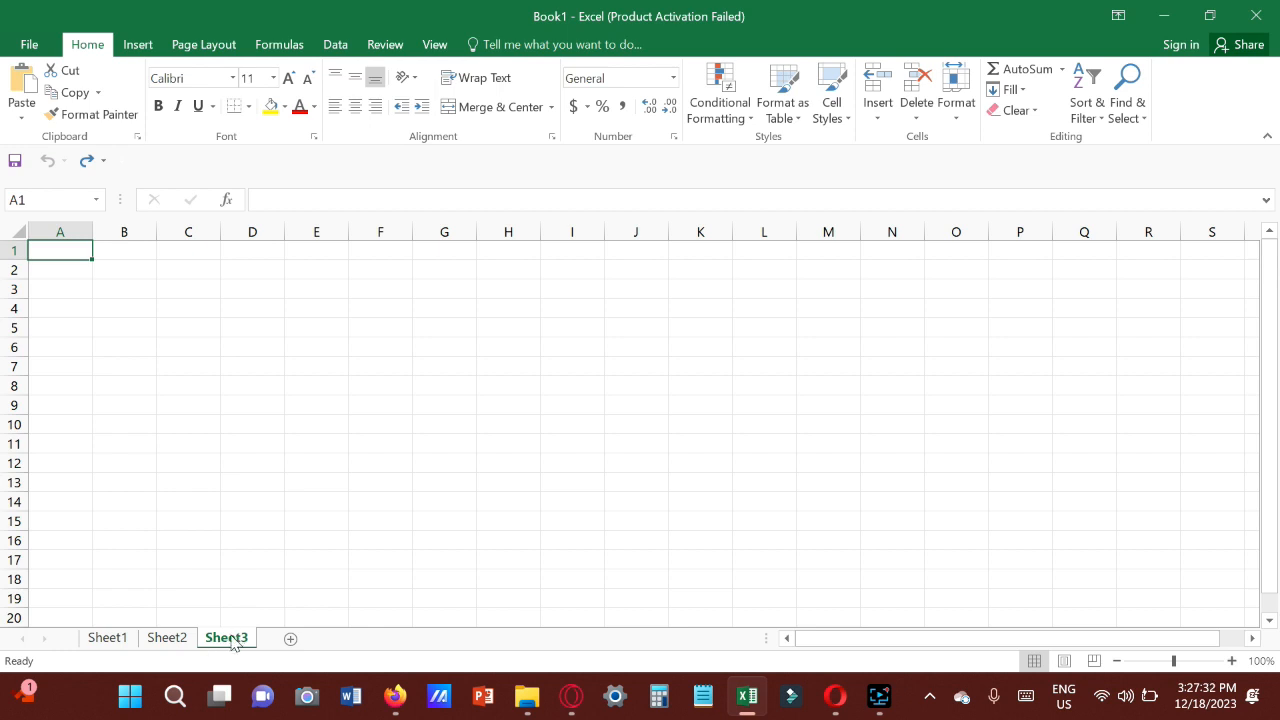
Delete the worksheets Sheet3 and Sheet2, keeping only Sheet1.
right_click(231, 640)
click(322, 430)
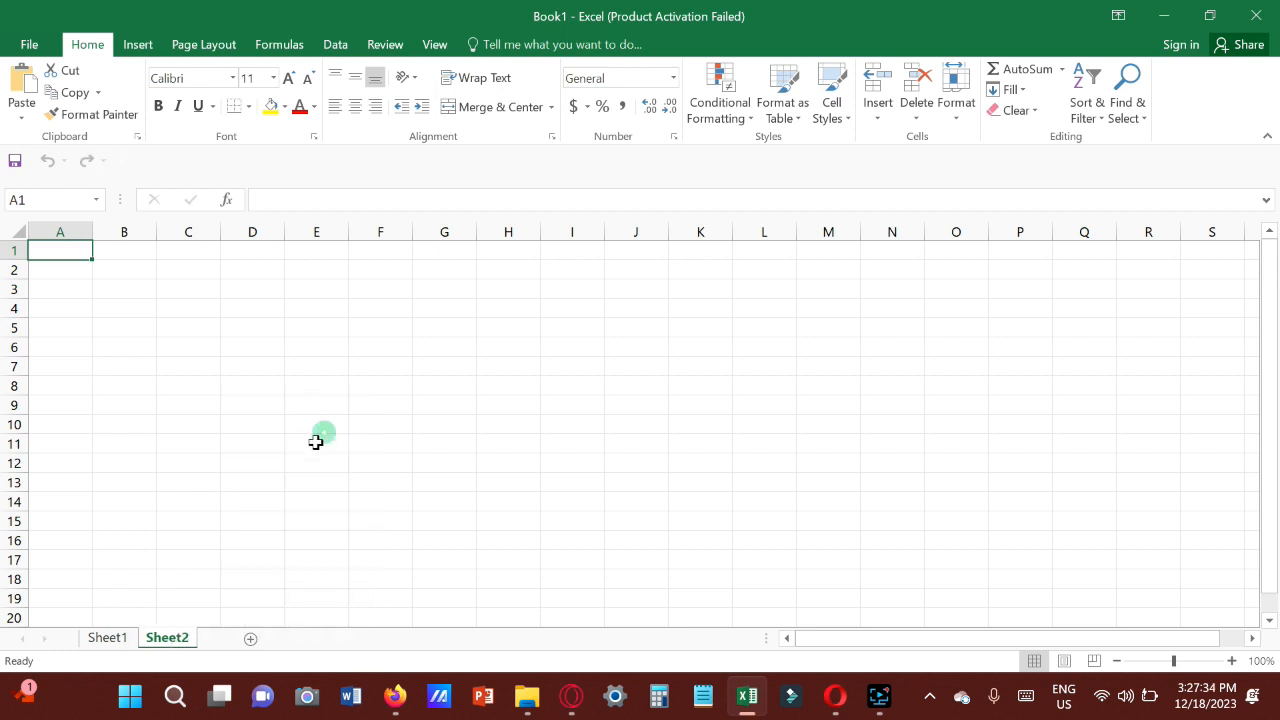
right_click(182, 640)
click(266, 432)
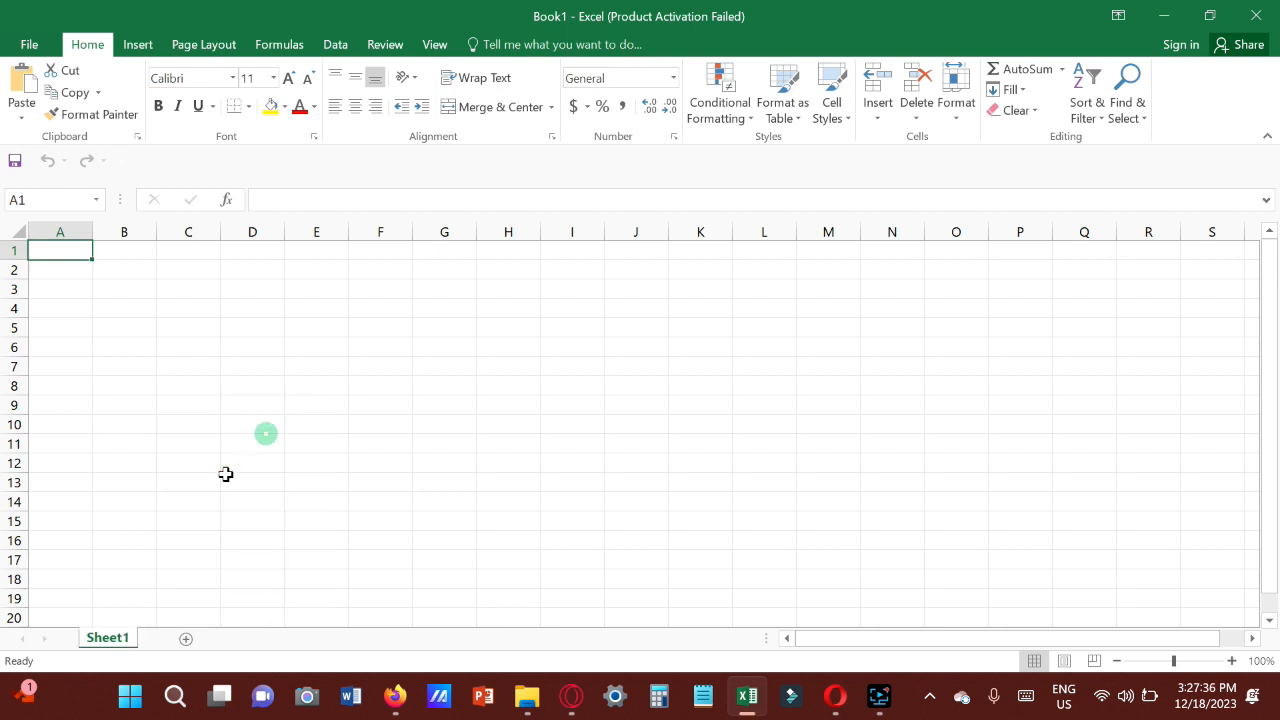
Rename Sheet1 as January.
right_click(121, 641)
click(166, 451)
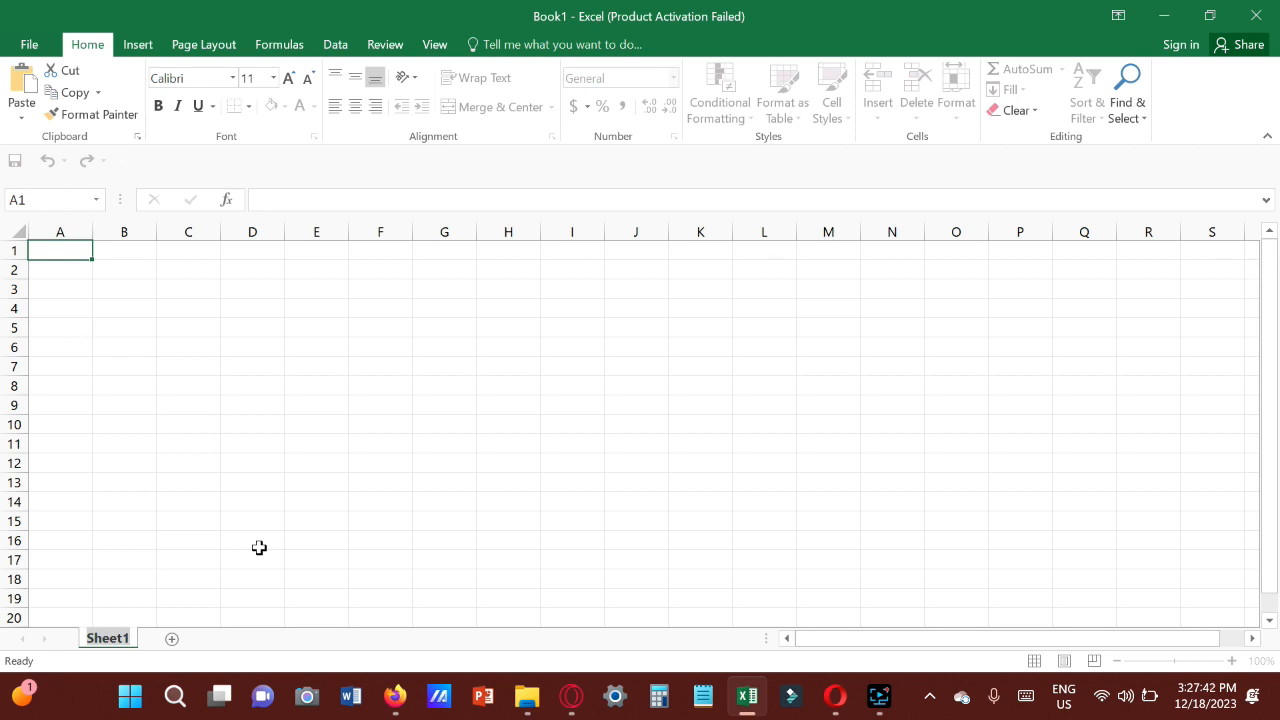
text(Ja)
text(n)
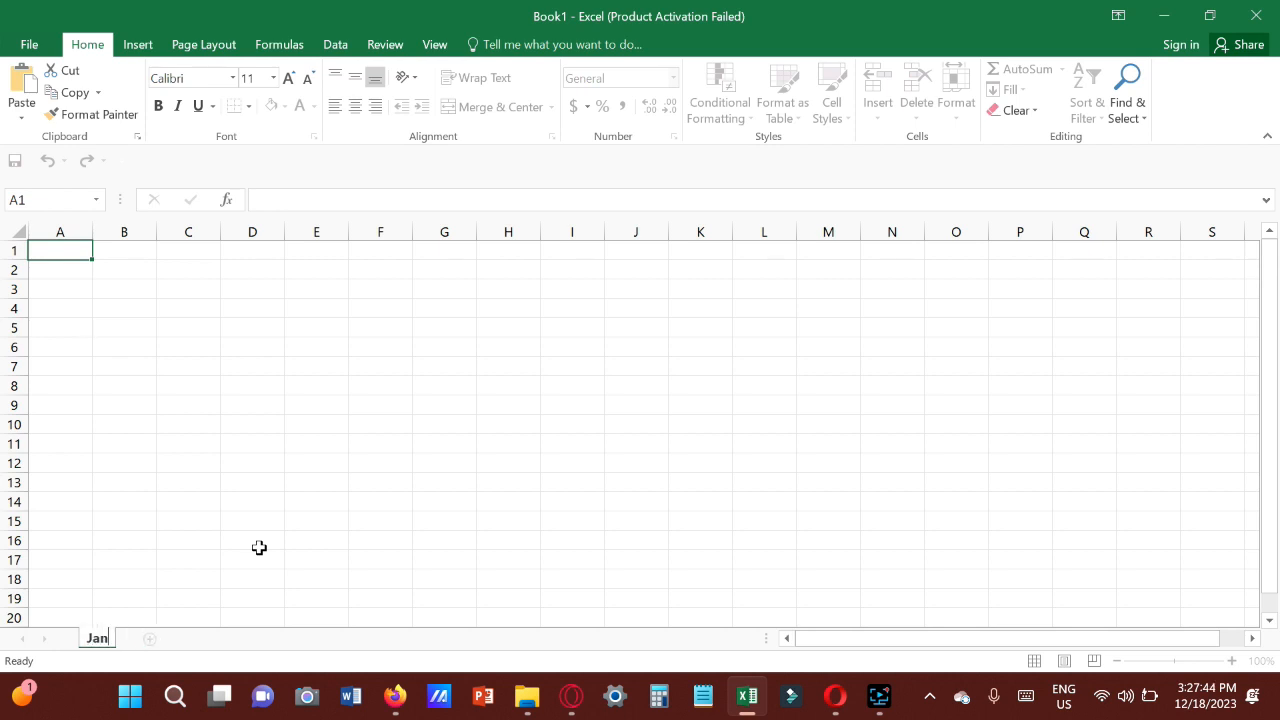
text(uary)
key(Return)
Enter the title "January Month Expenses" in cell A1 and make row 1 about three times taller.
click(57, 249)
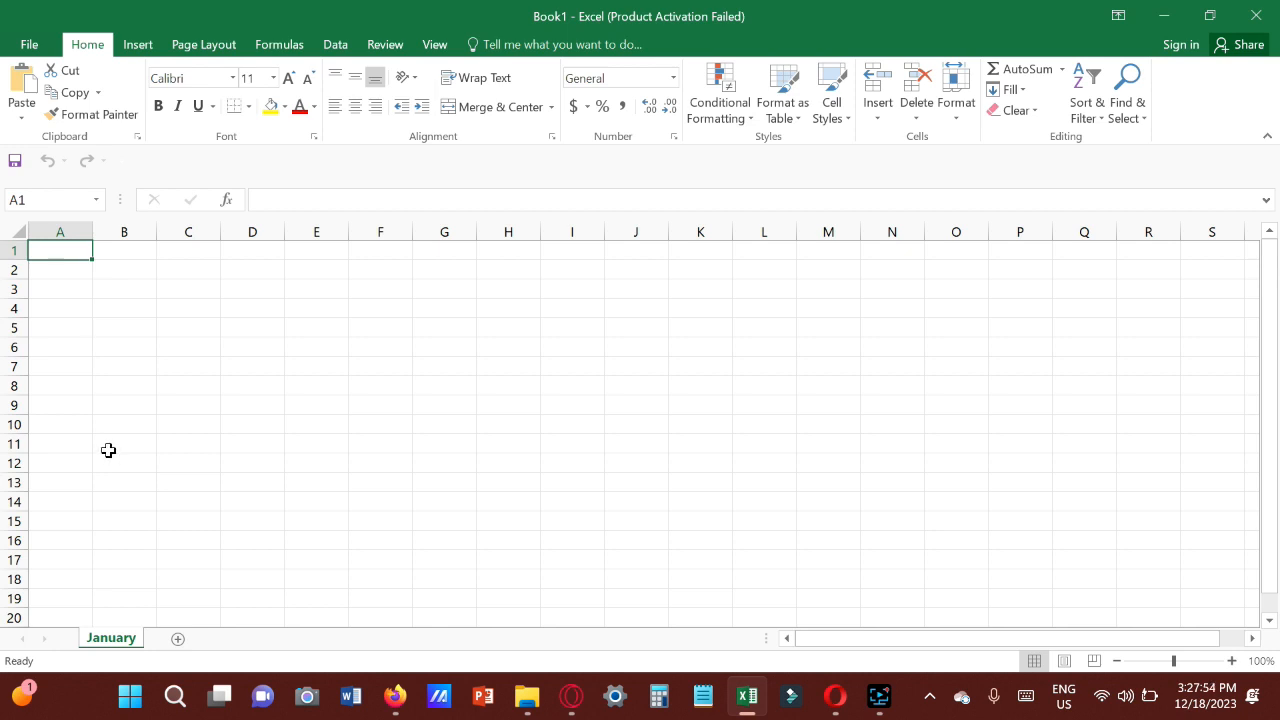
text(Jan)
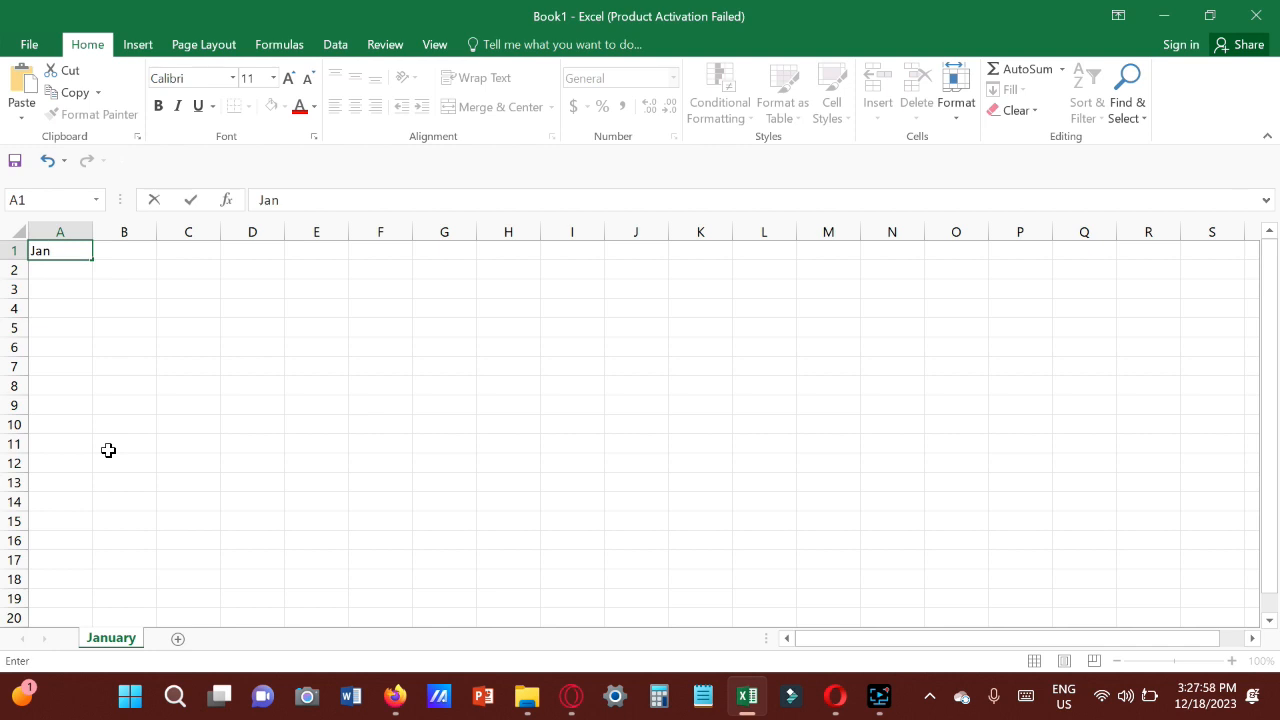
text(uary Month Expenses)
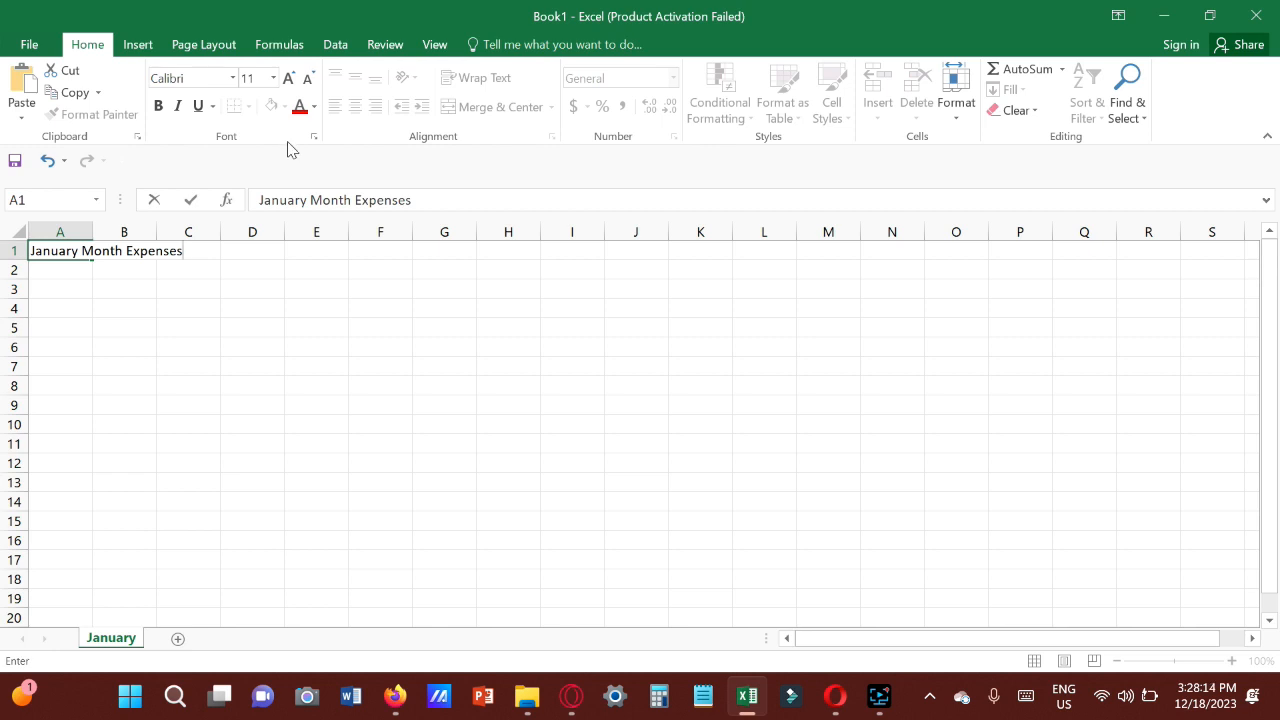
click(55, 272)
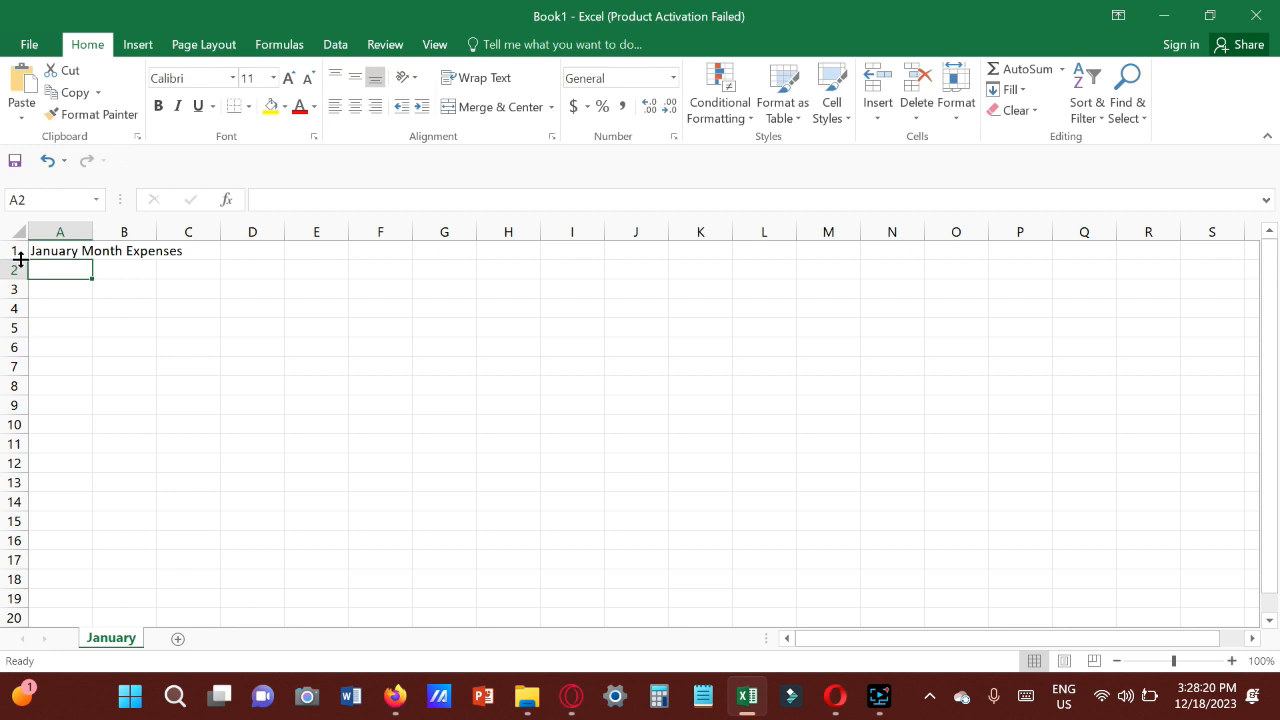
drag(20, 259, 29, 297)
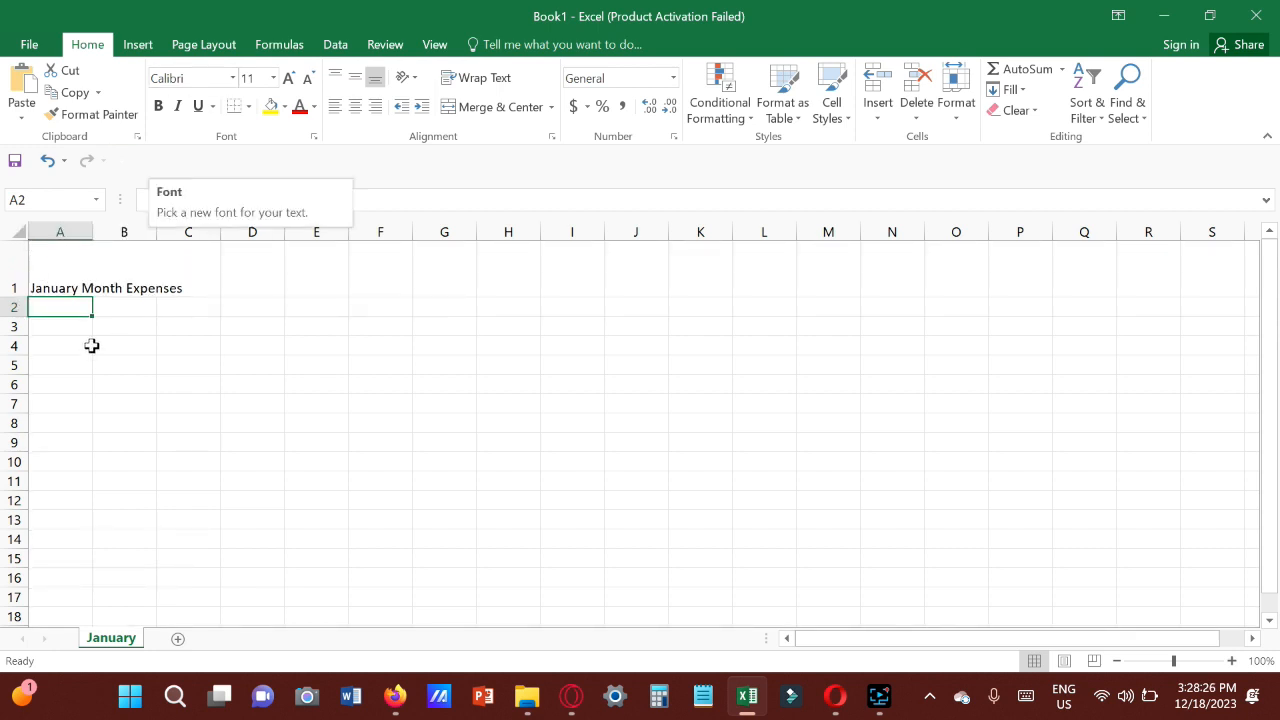
Fill the title cell A1 with the orange theme color.
click(62, 260)
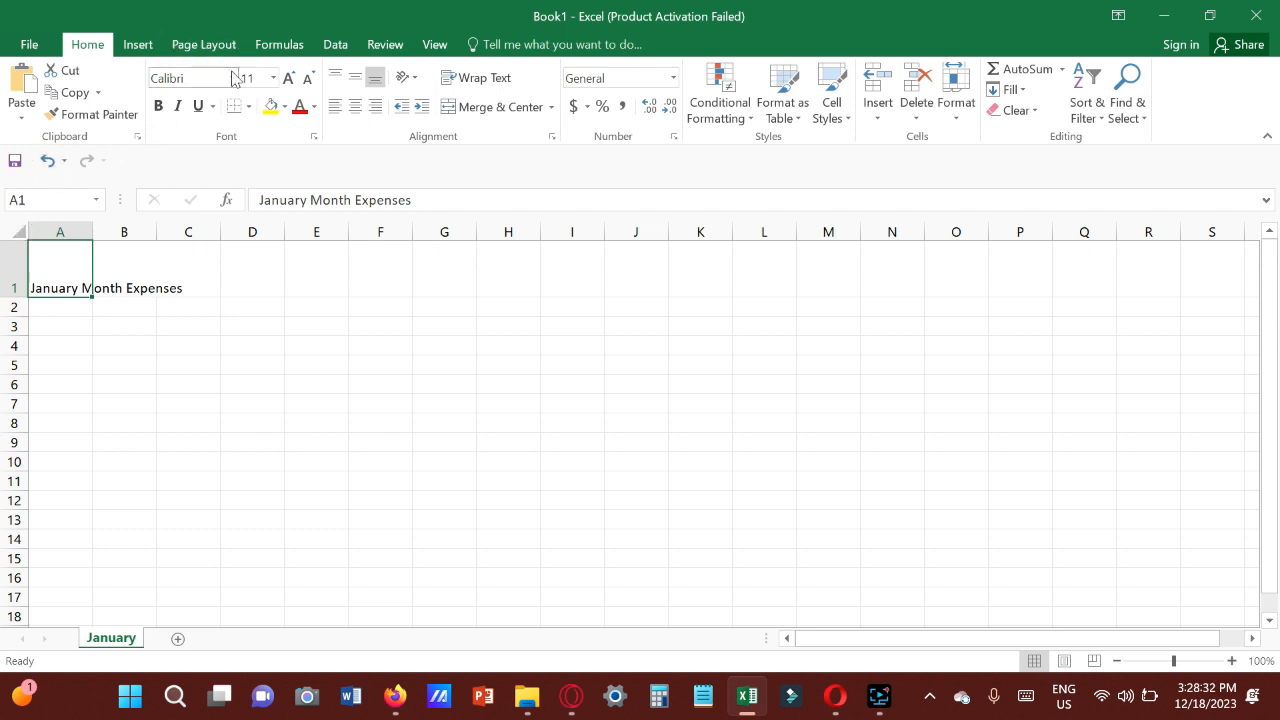
click(270, 108)
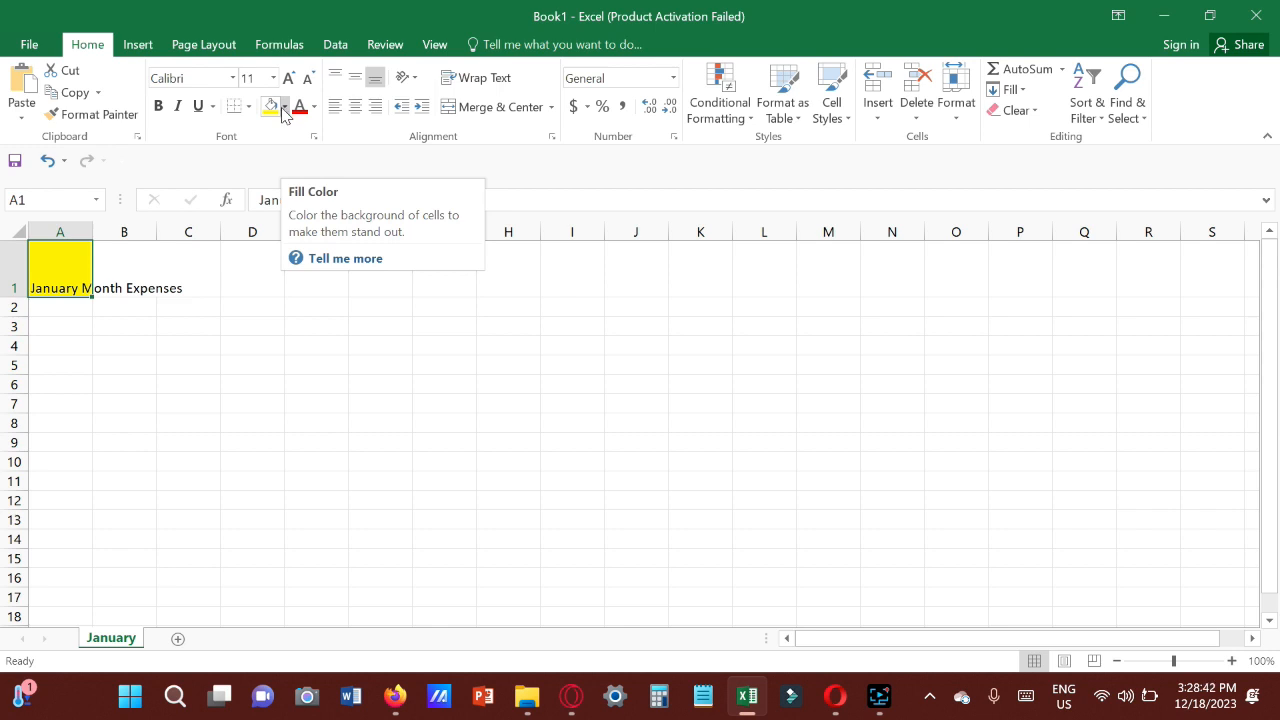
click(284, 108)
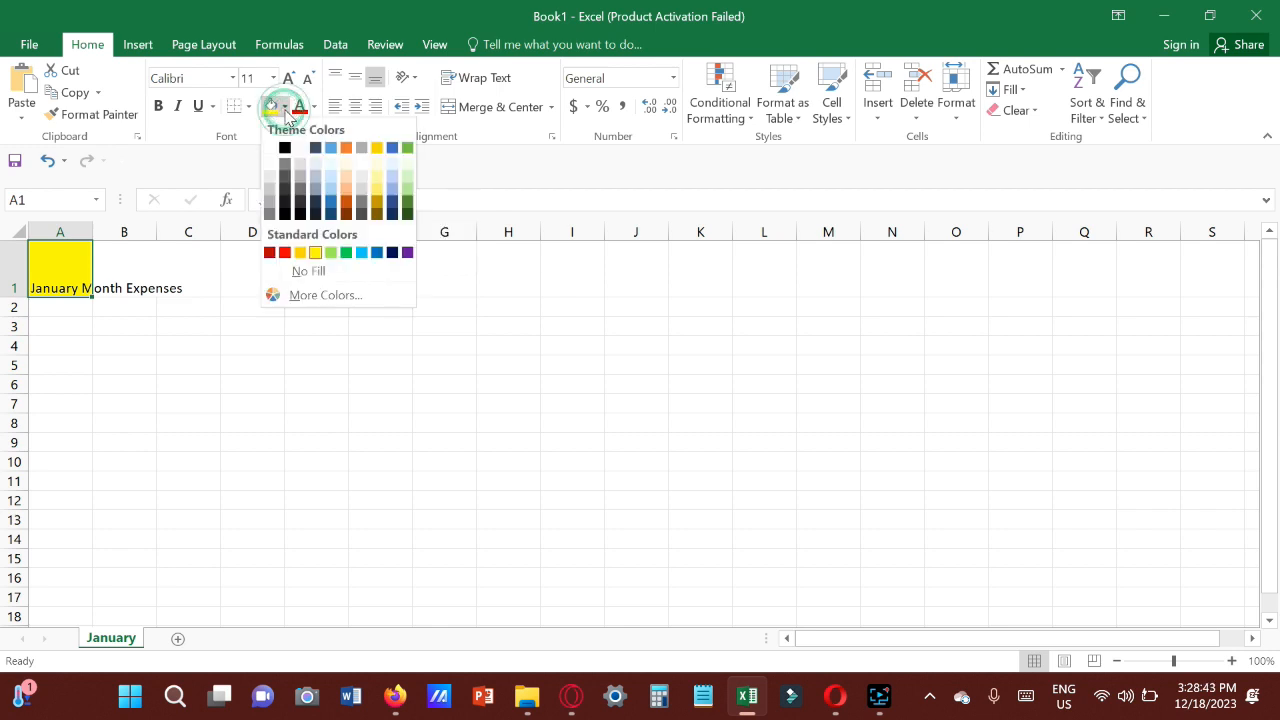
click(346, 148)
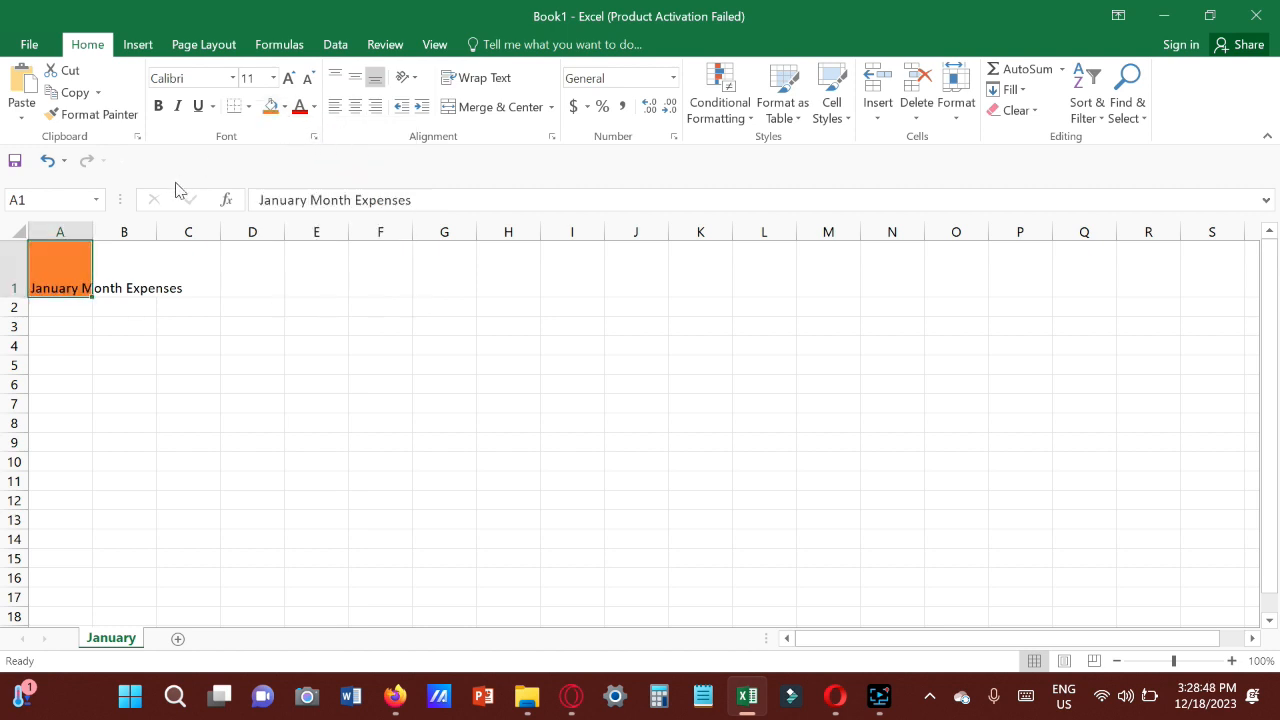
Set the font color of the title in A1 to the gray theme color.
click(302, 110)
click(314, 107)
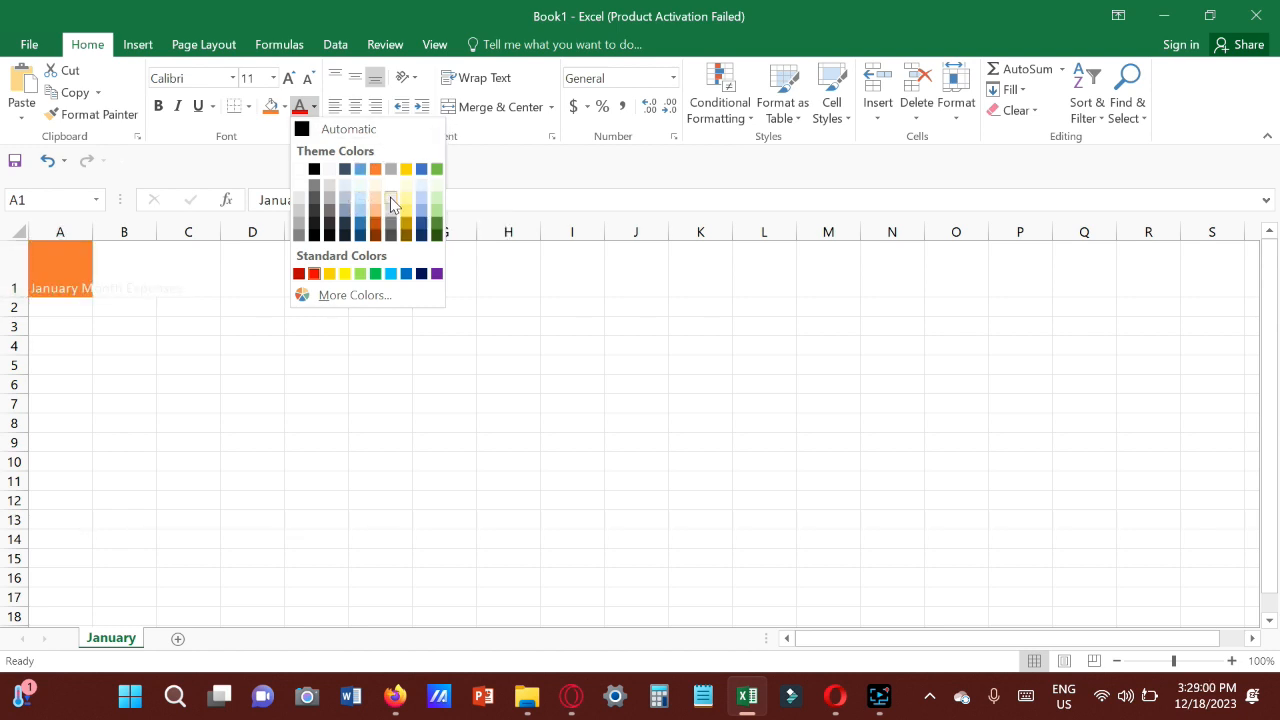
click(390, 169)
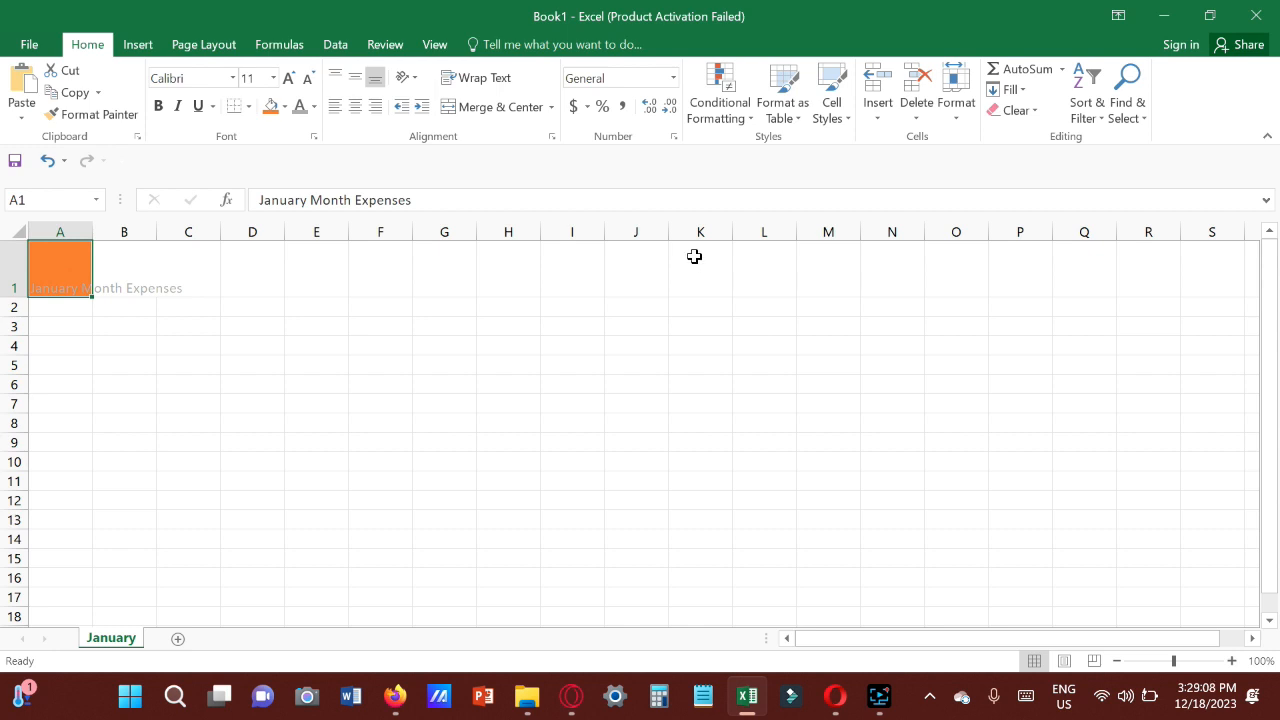
Merge and center the title across A1:K1 and fill the merged cell with the light gray theme color.
drag(691, 269, 69, 260)
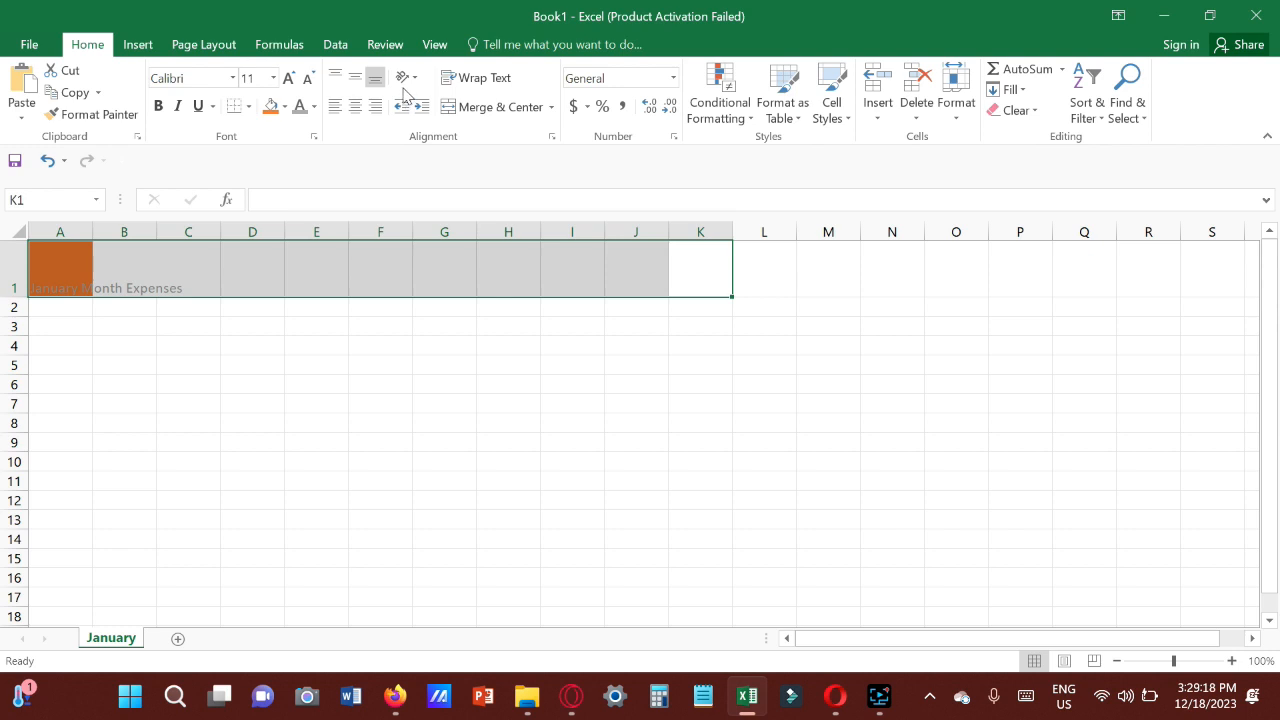
click(505, 117)
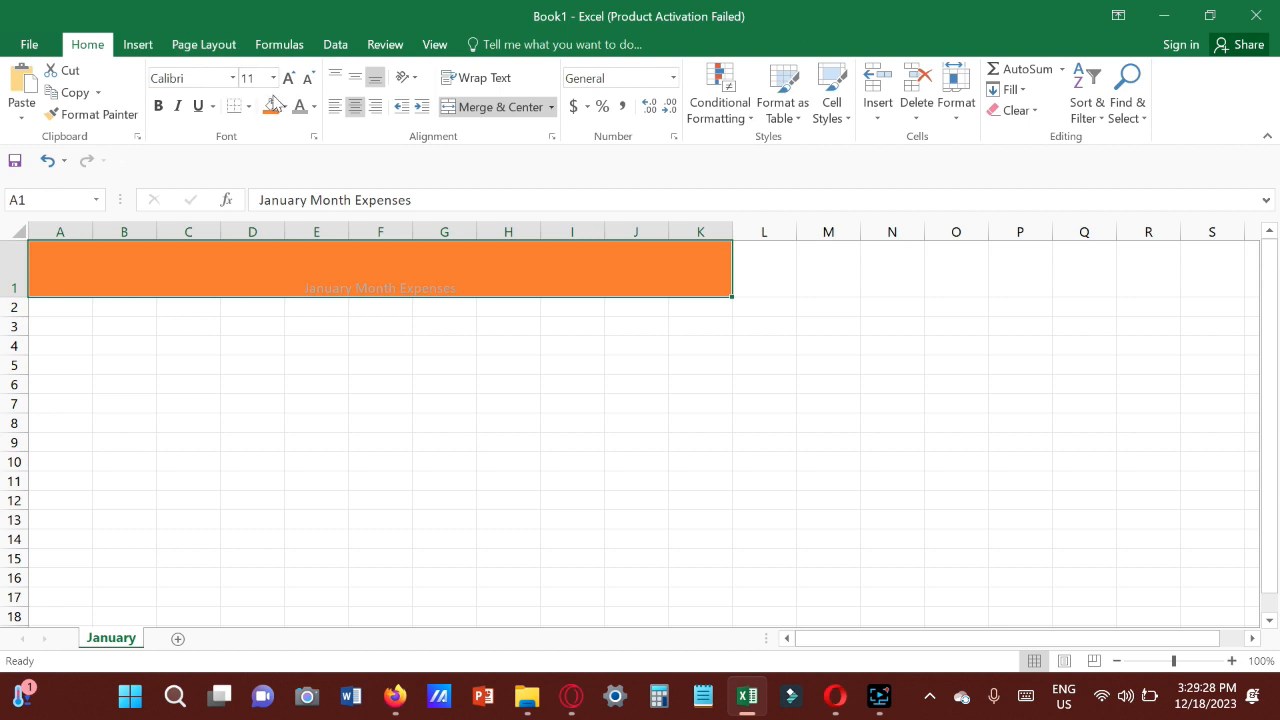
click(284, 107)
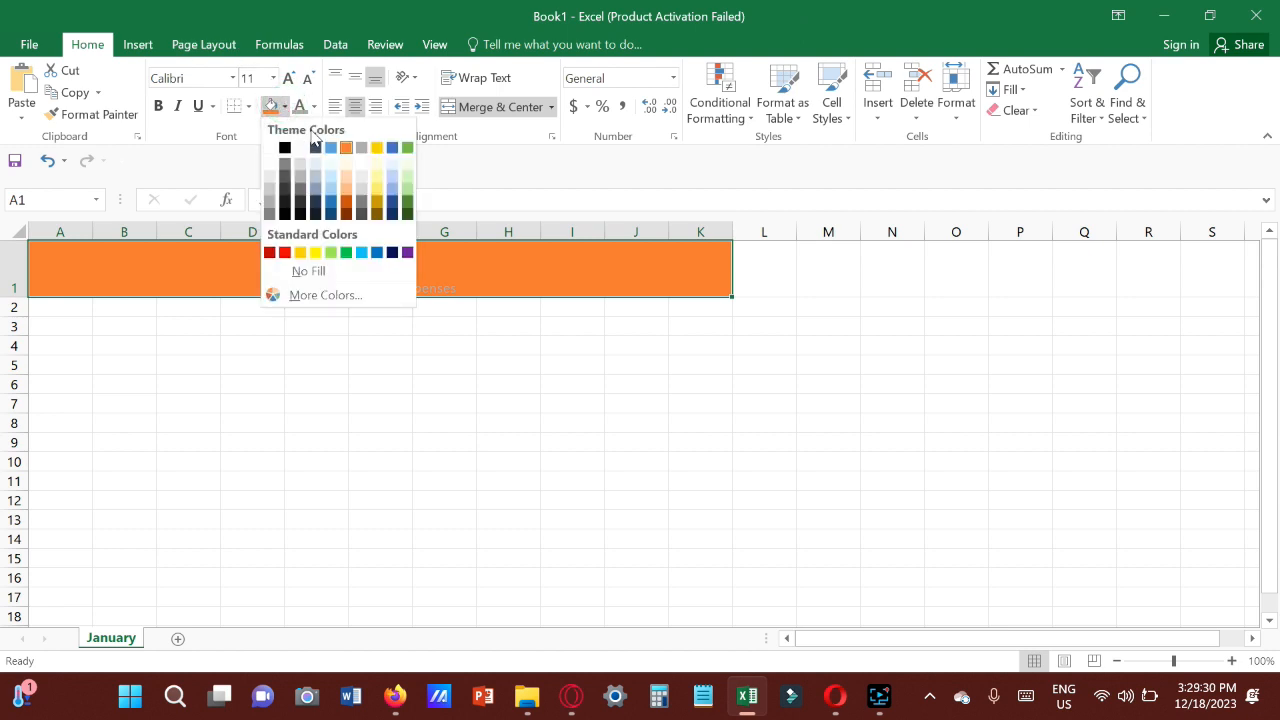
click(302, 149)
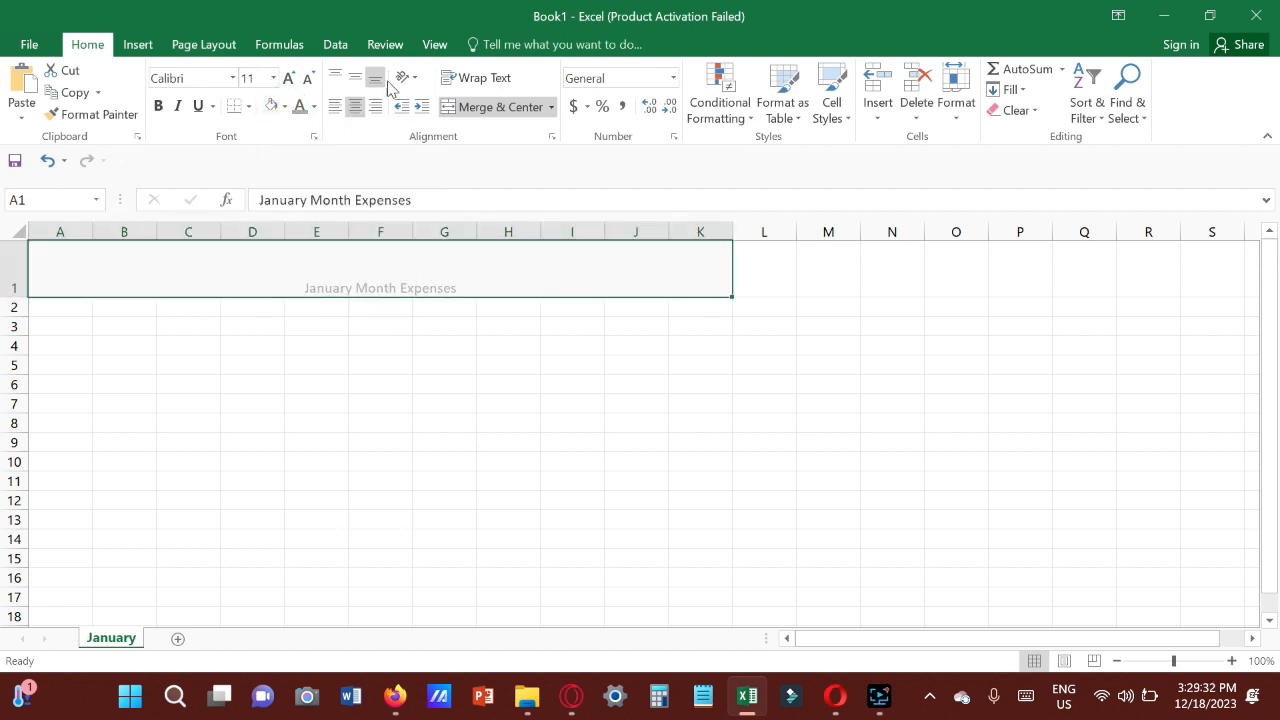
Format the title text in the blue theme color with the Arial Black font at size 20.
click(313, 107)
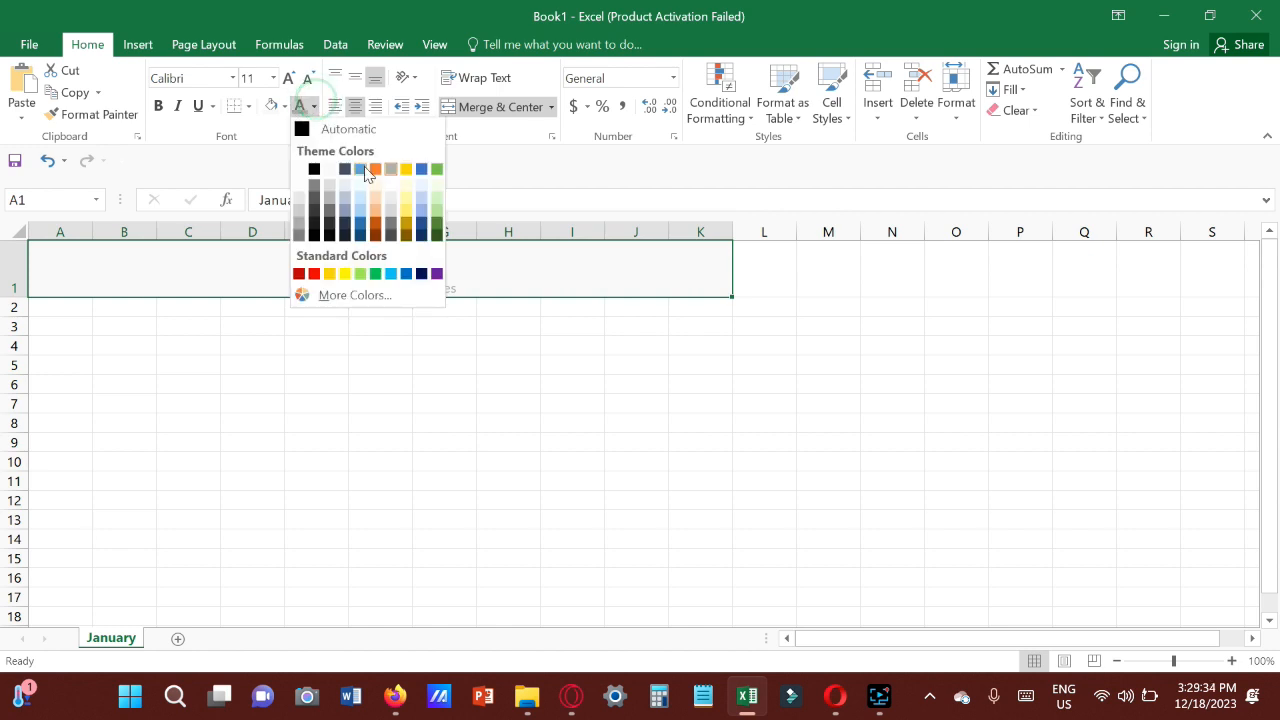
click(360, 183)
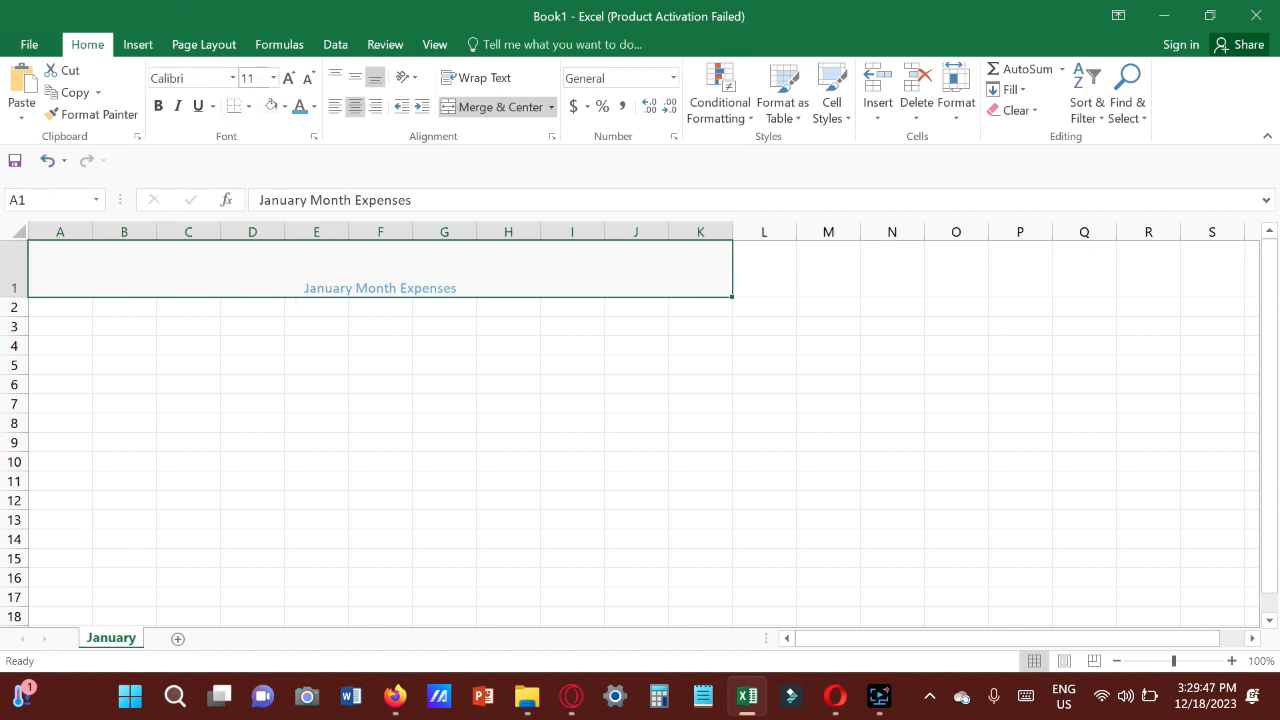
click(232, 78)
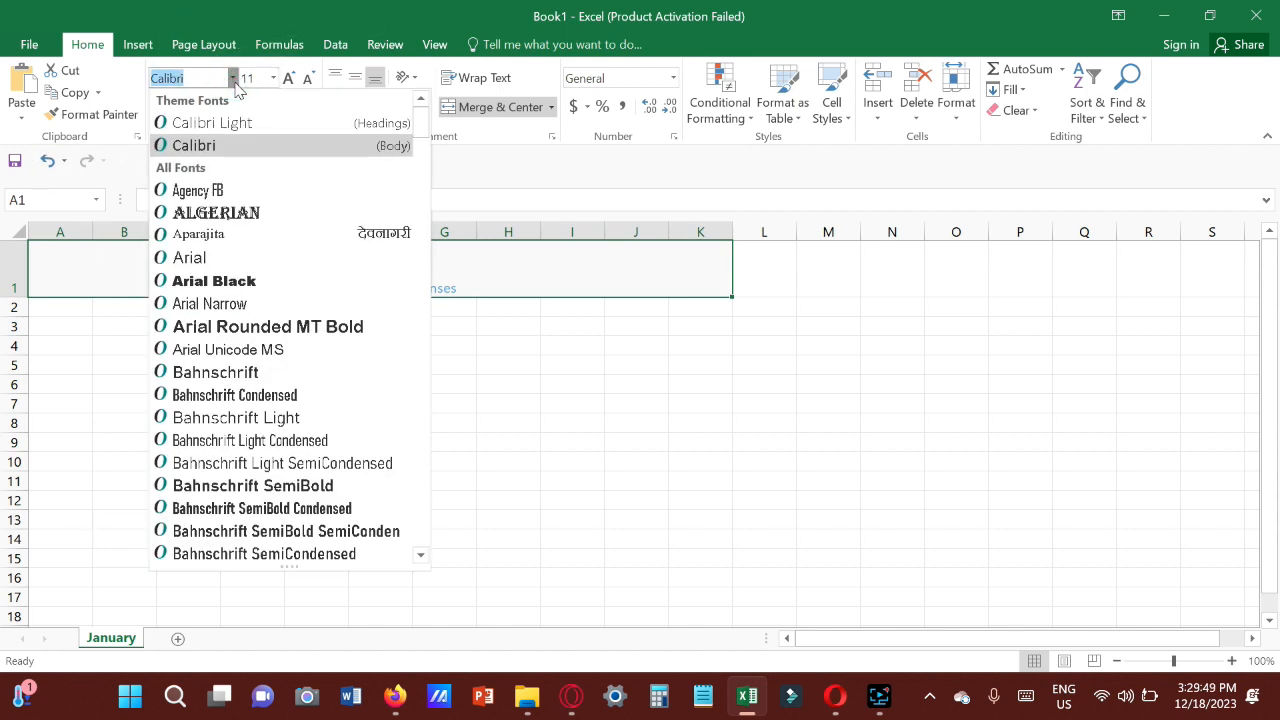
click(240, 281)
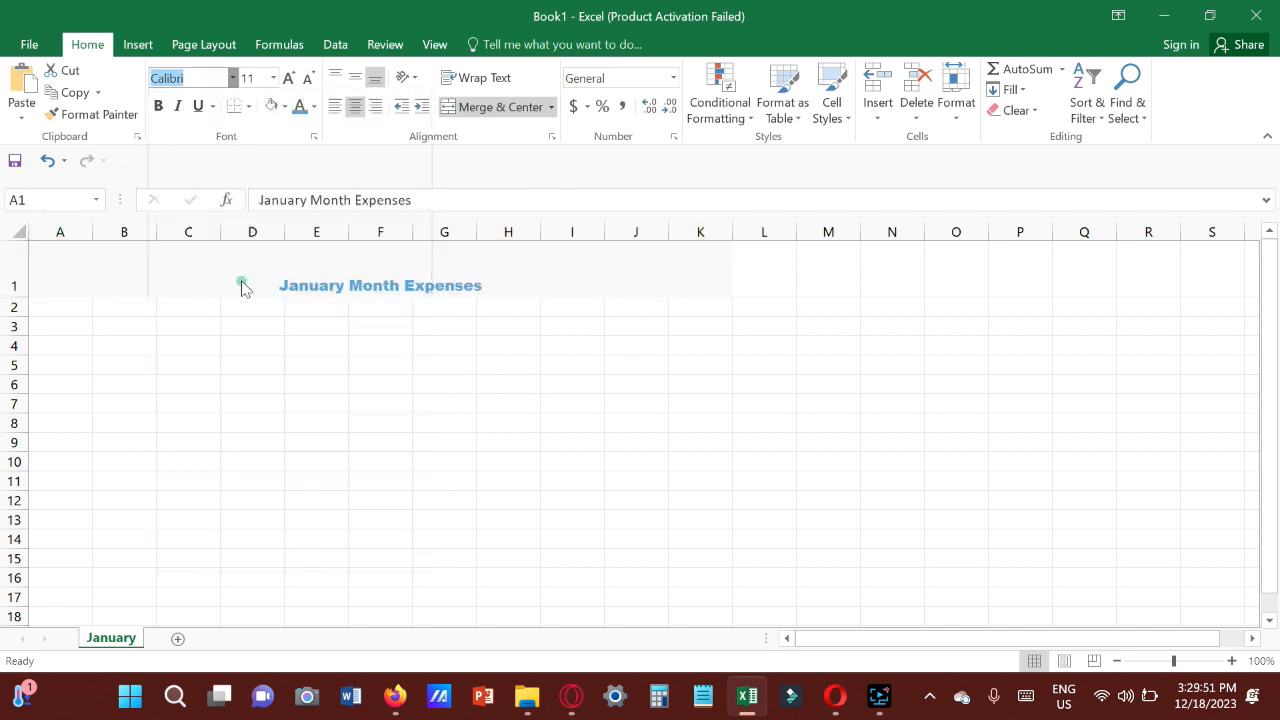
click(273, 78)
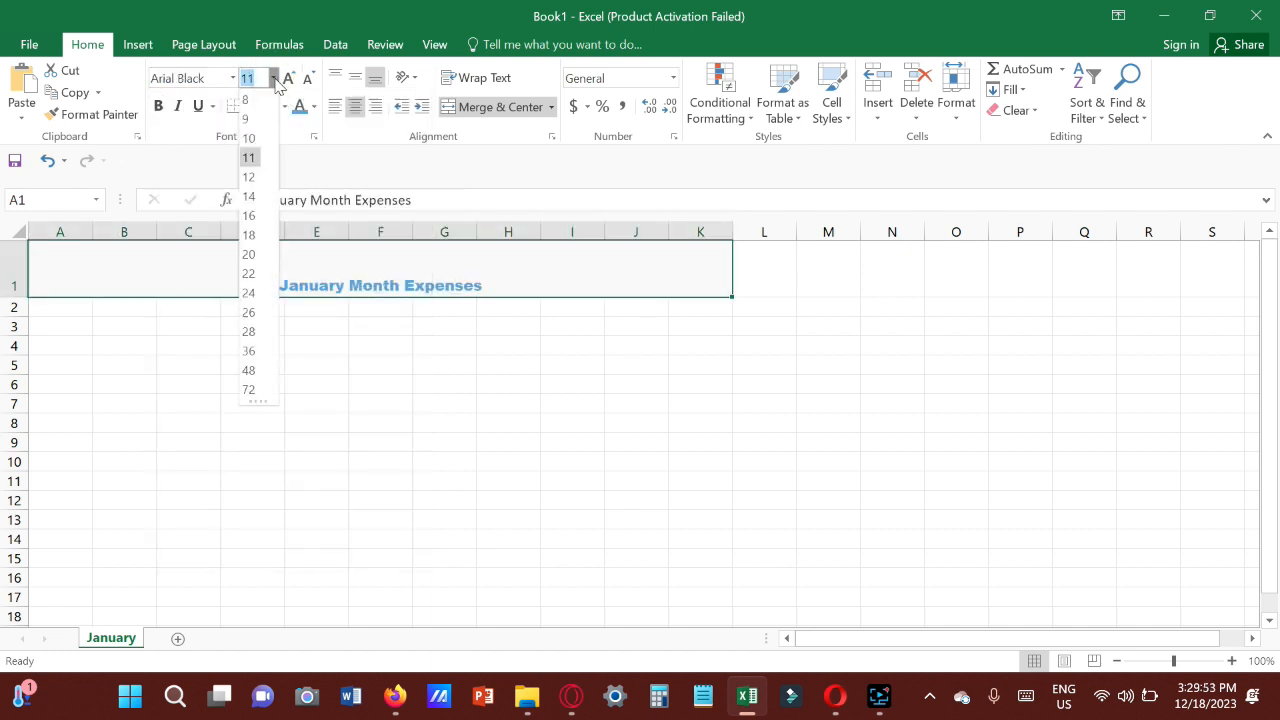
click(250, 254)
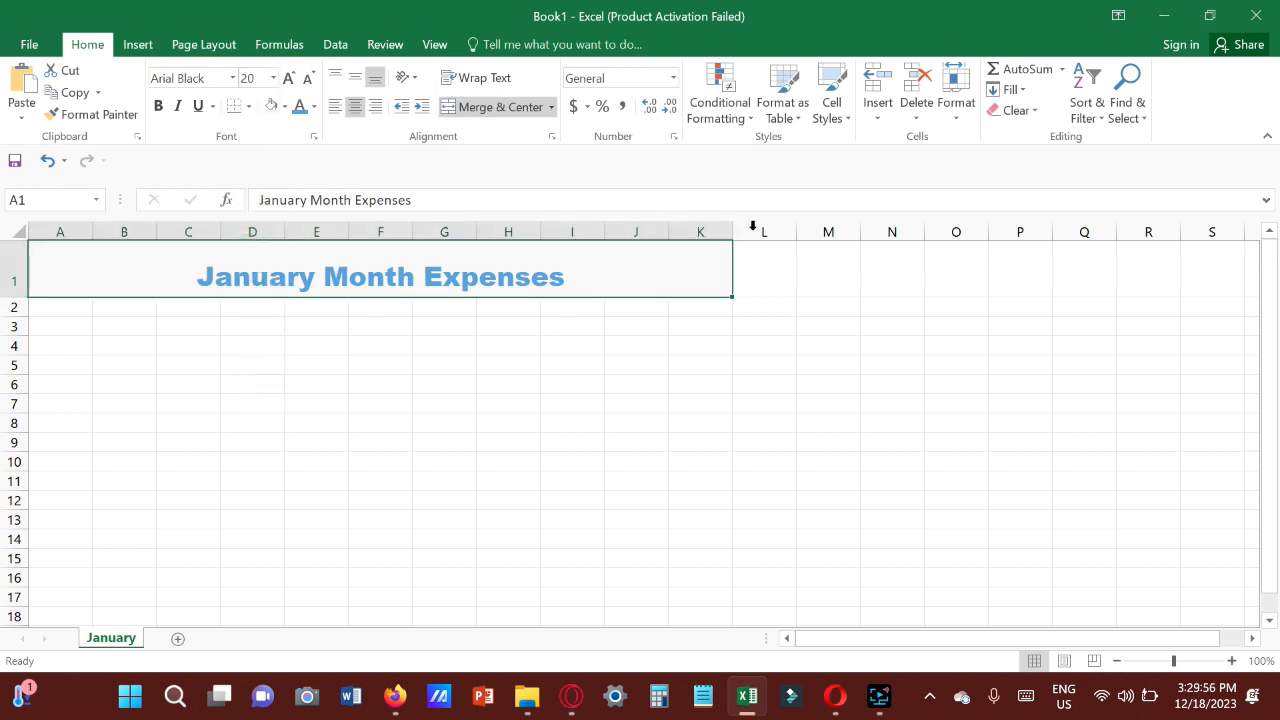
Enter the column headers "Date" in E4 and "Category" in F4.
click(306, 348)
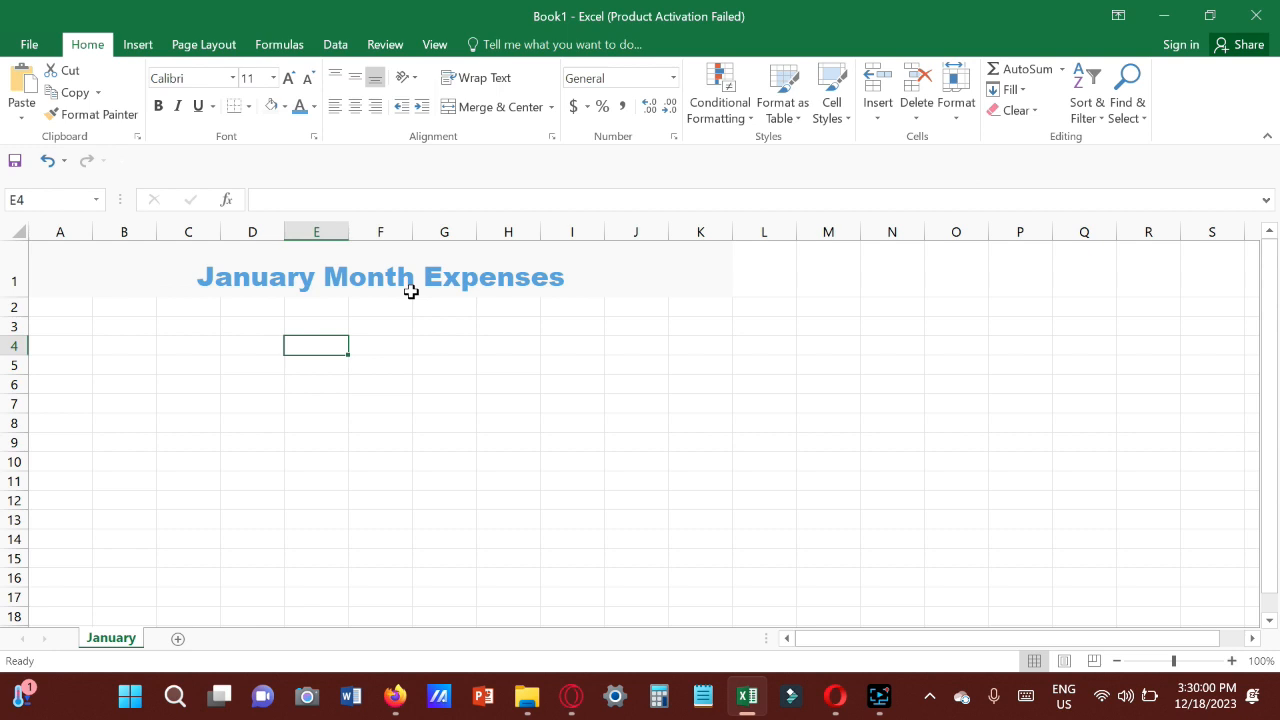
text(Date)
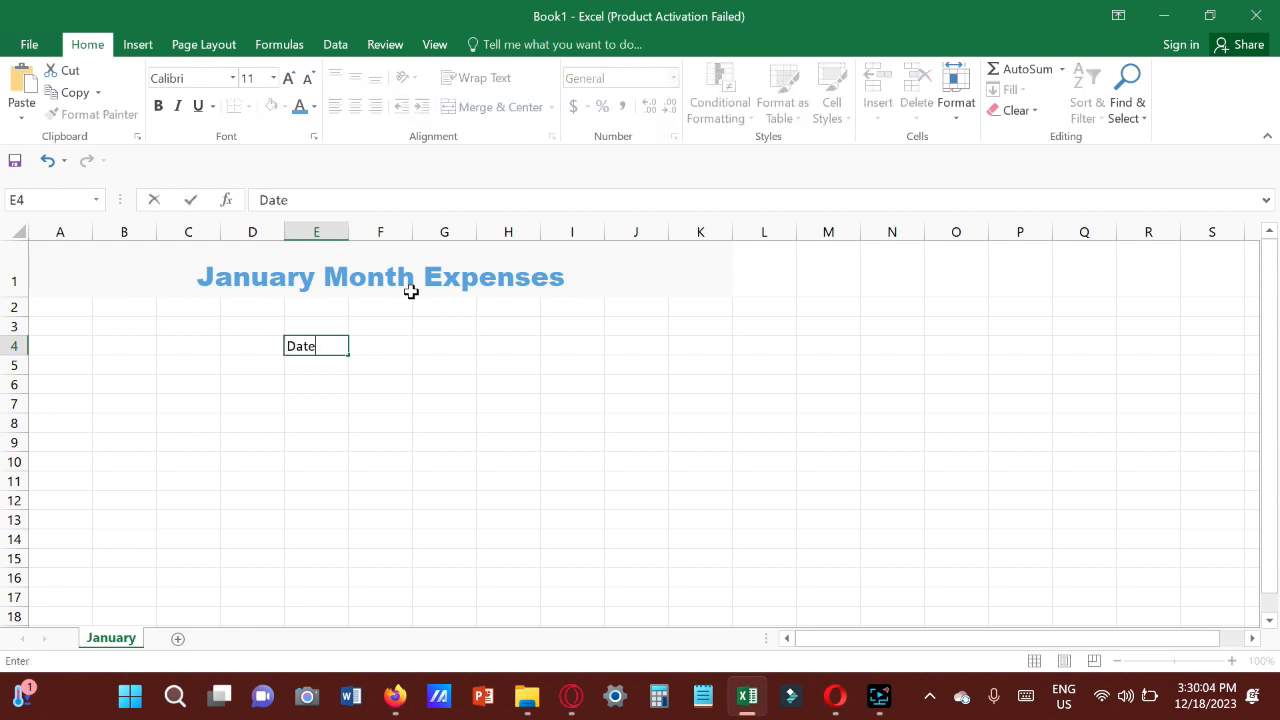
key(Tab)
text(C)
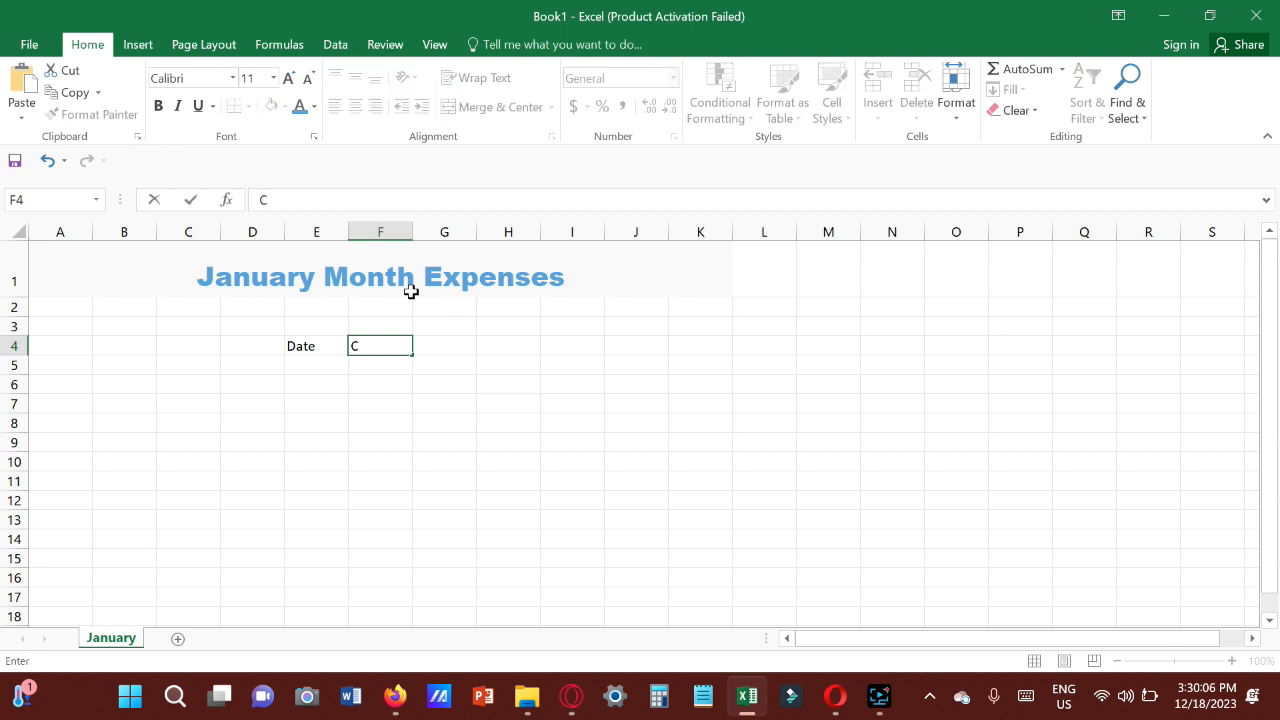
text(ategory)
key(Tab)
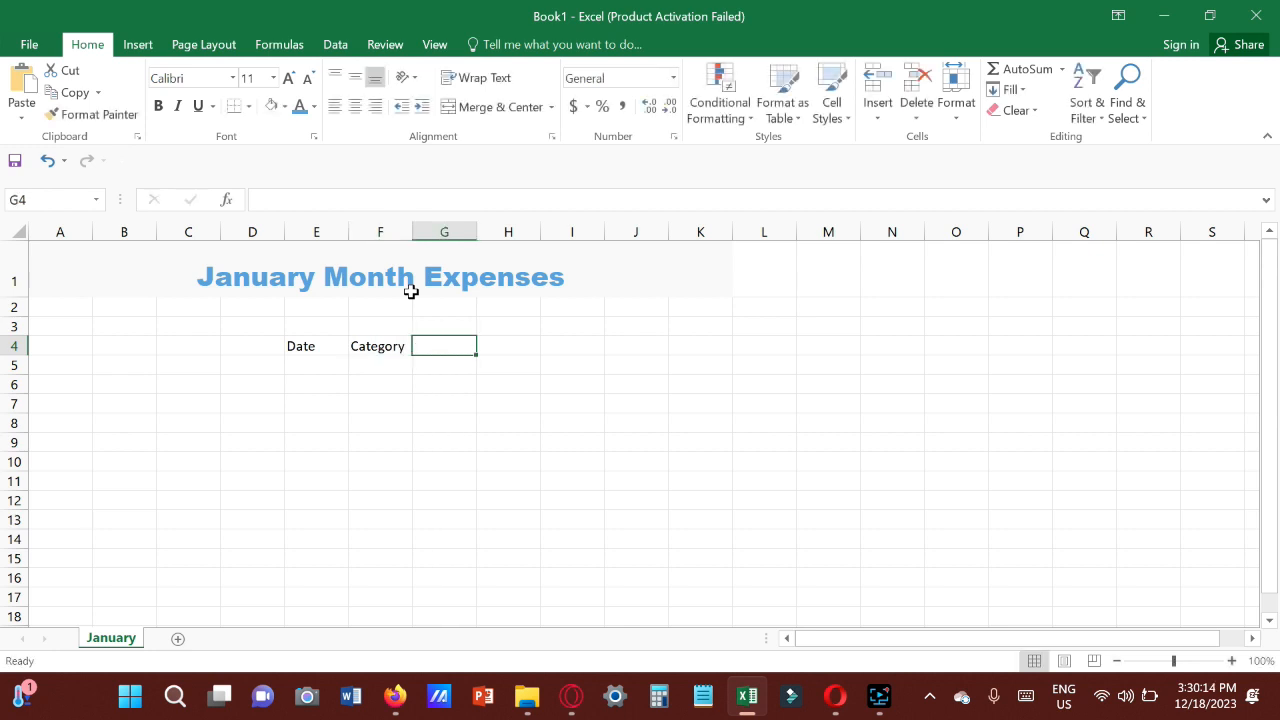
Enter the header "Sub-Cartergory" in G4 and widen column G to fit the text.
text(S)
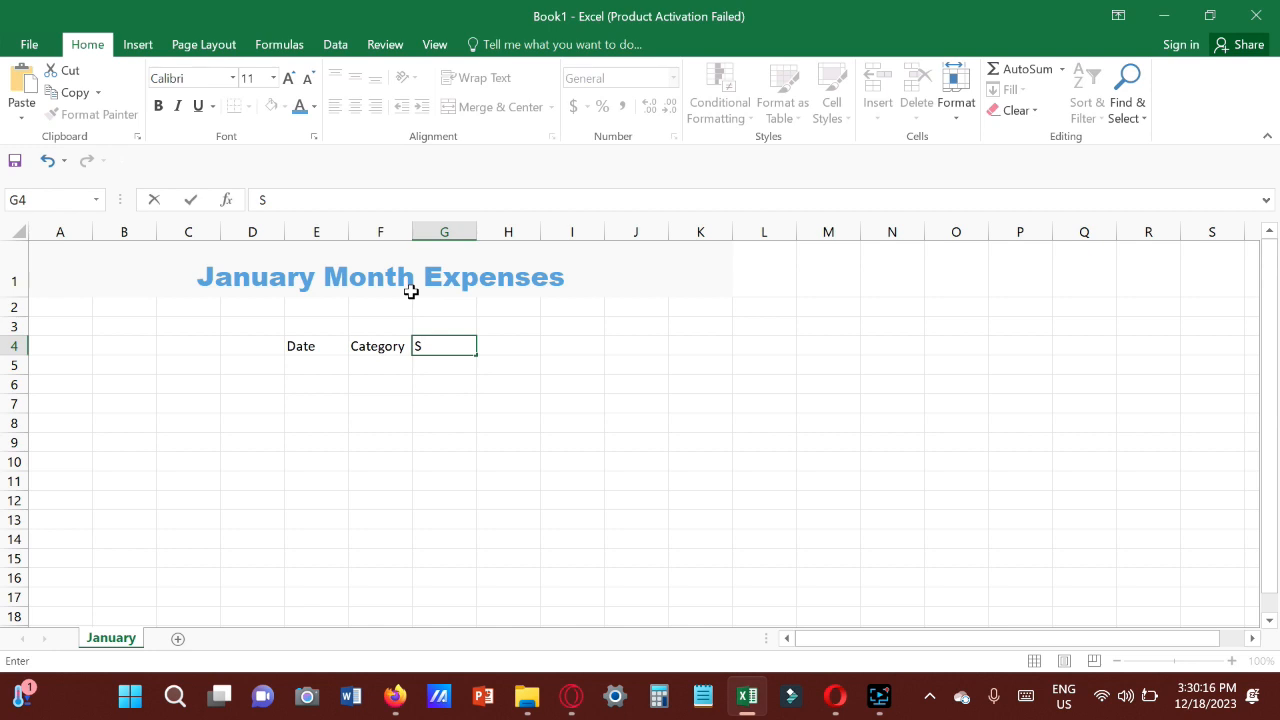
text(ub-Carto)
key(BackSpace)
key(BackSpace)
text(G)
key(BackSpace)
text(go)
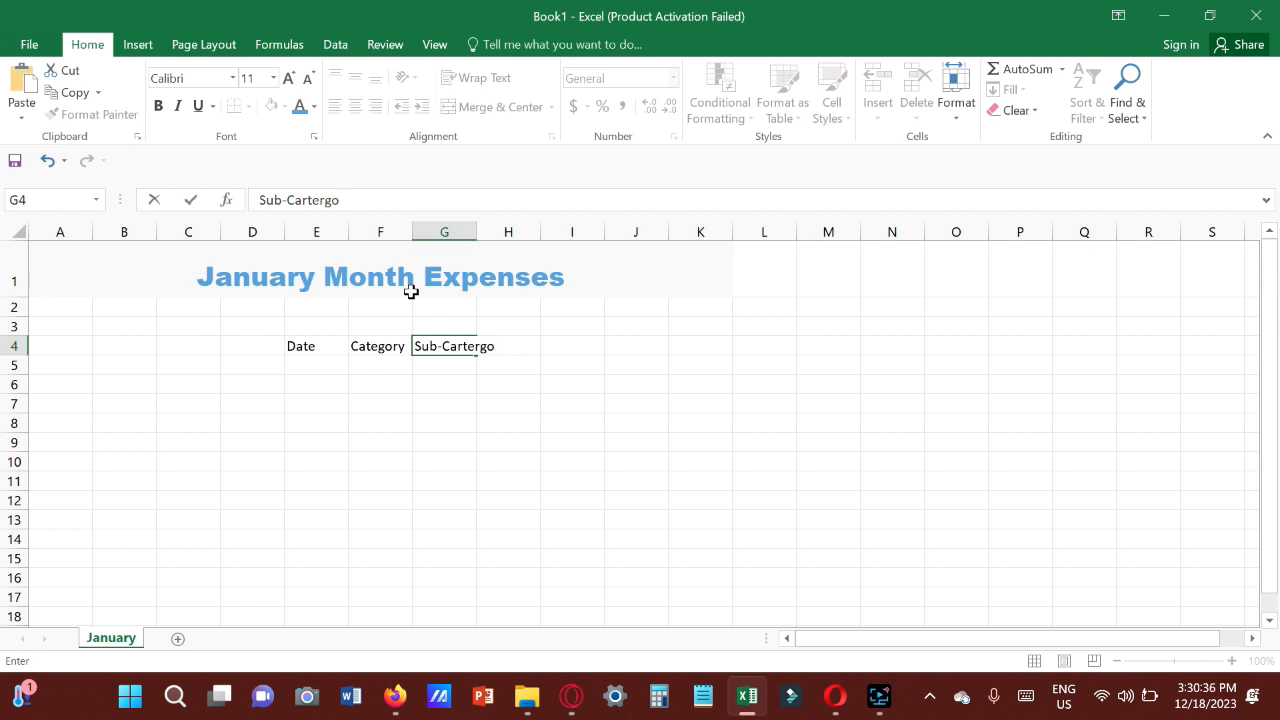
text(ry)
key(Tab)
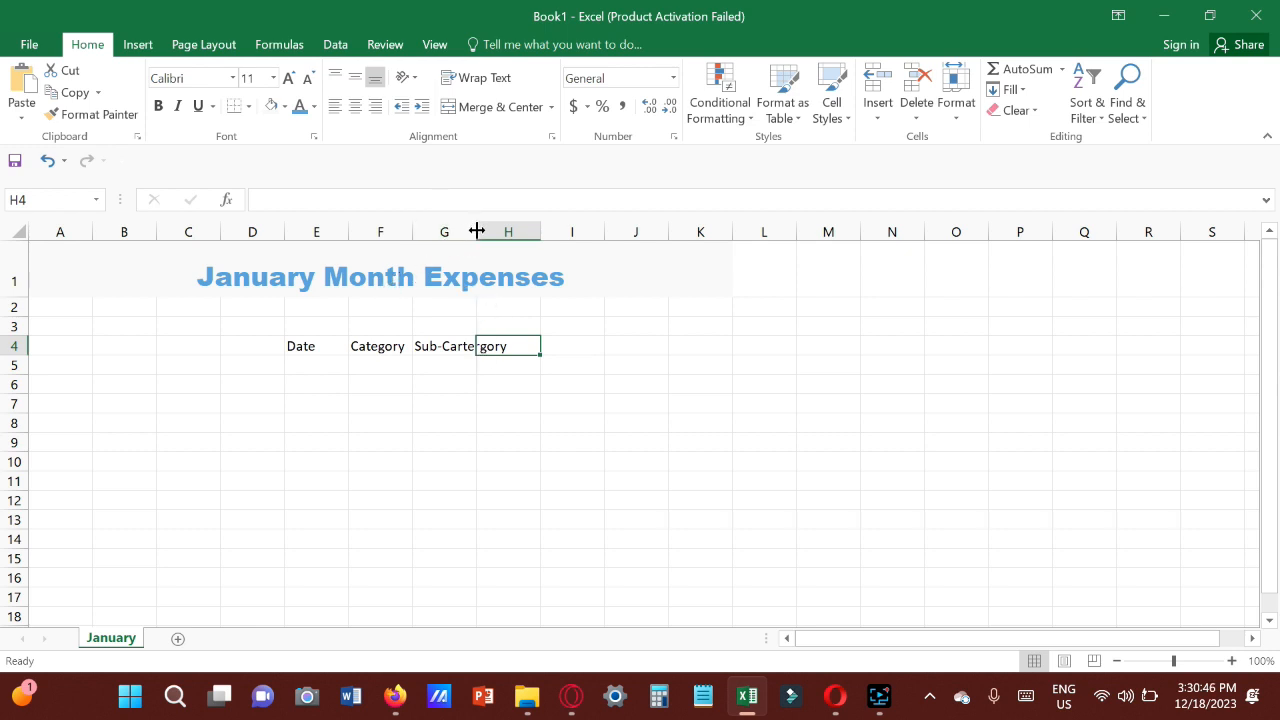
drag(477, 231, 513, 228)
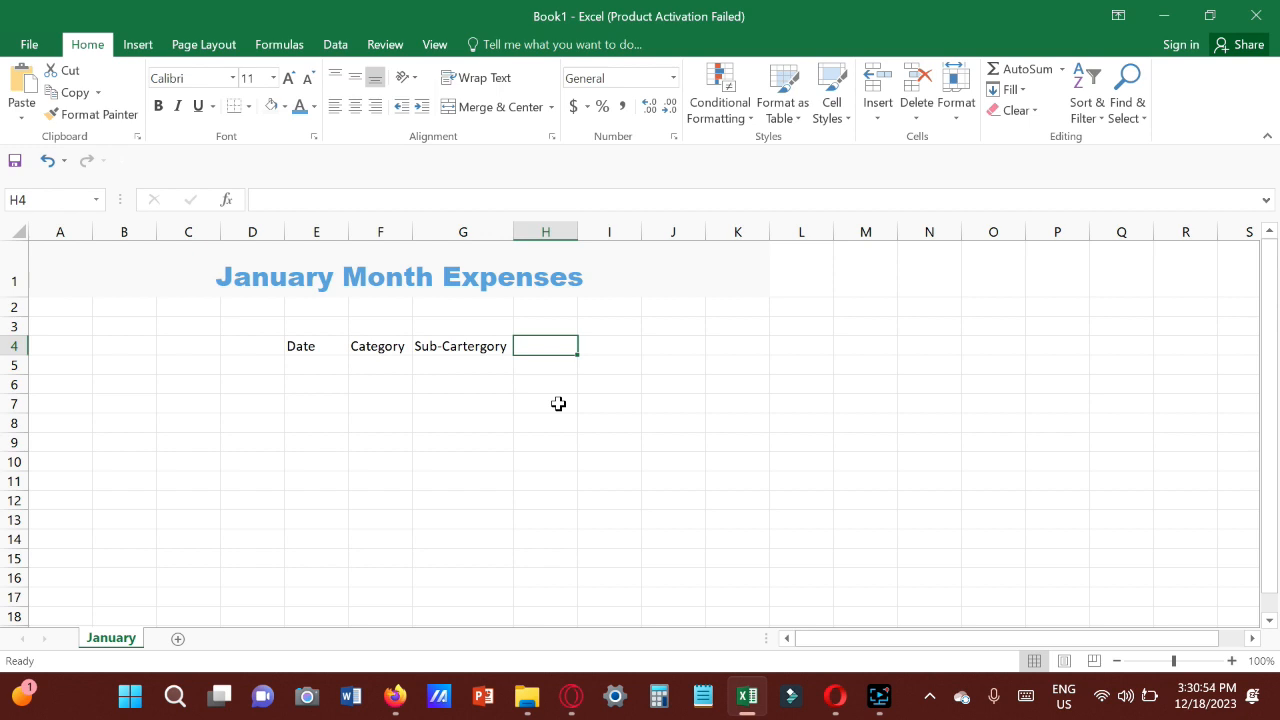
Enter the headers "Price" in H4 and "Payment Mode" in I4, and widen column I to fit.
text(Pri)
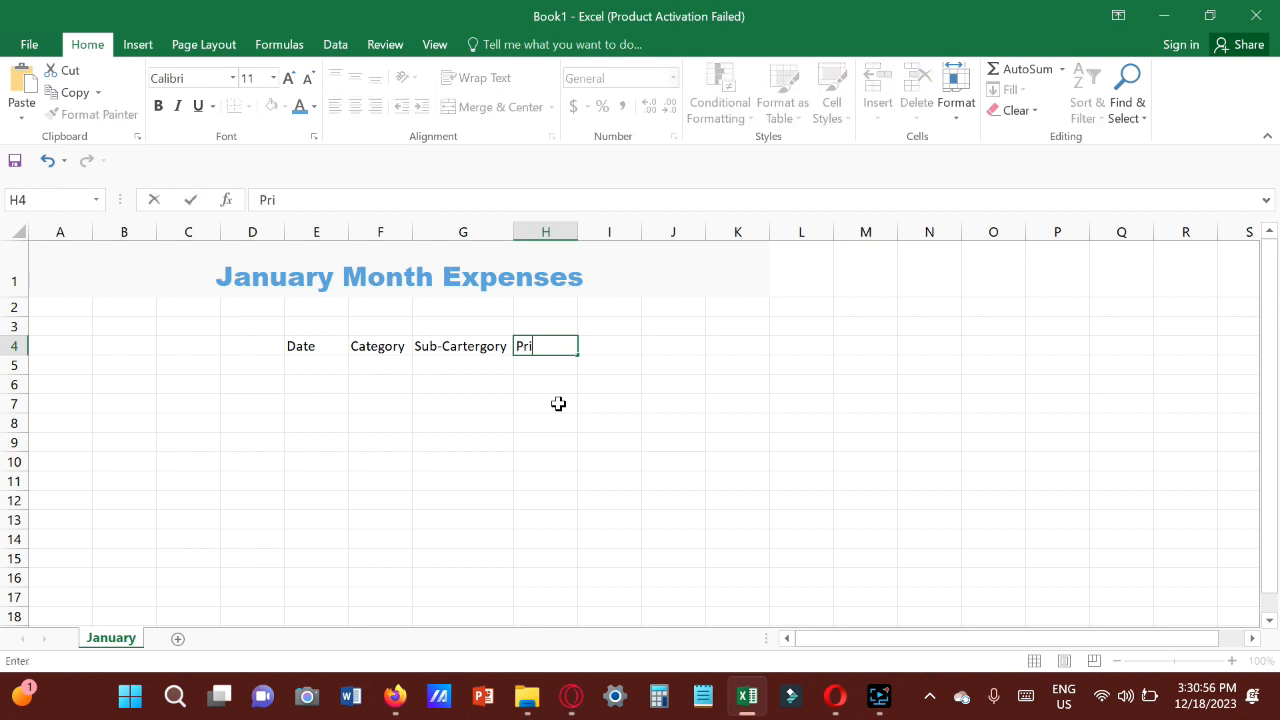
text(ce)
key(Tab)
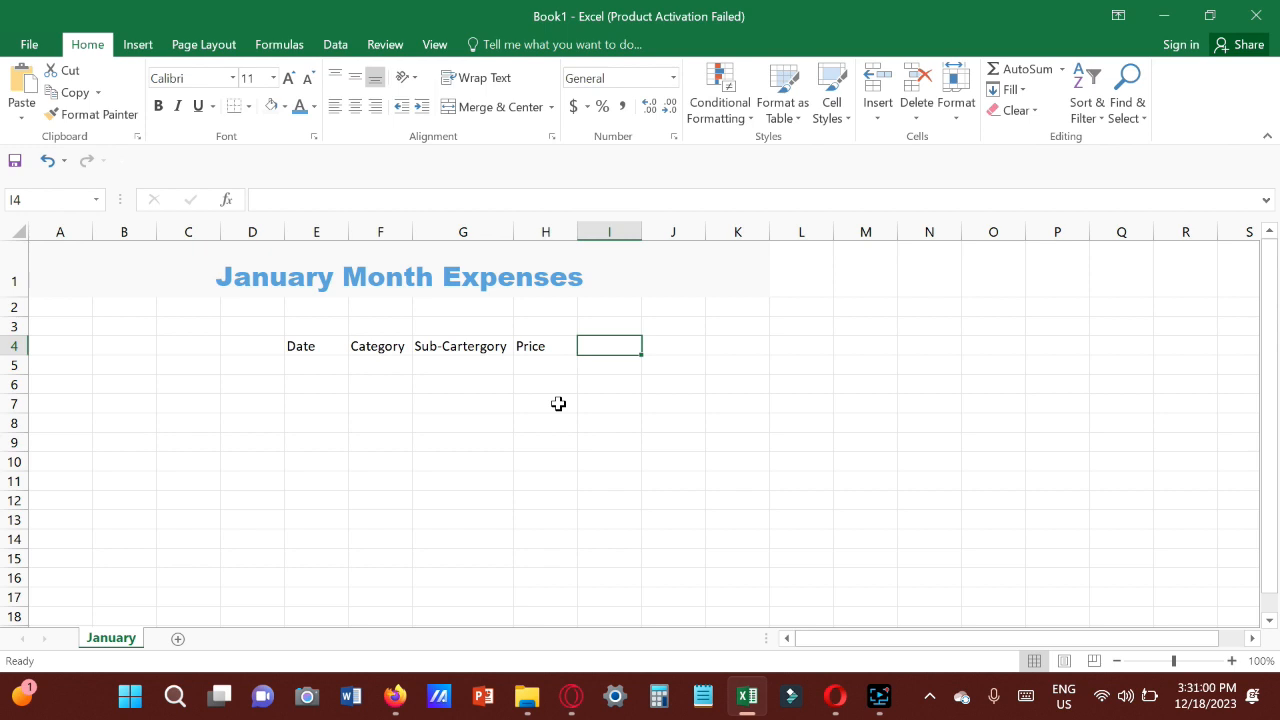
text(Paymen)
text(t)
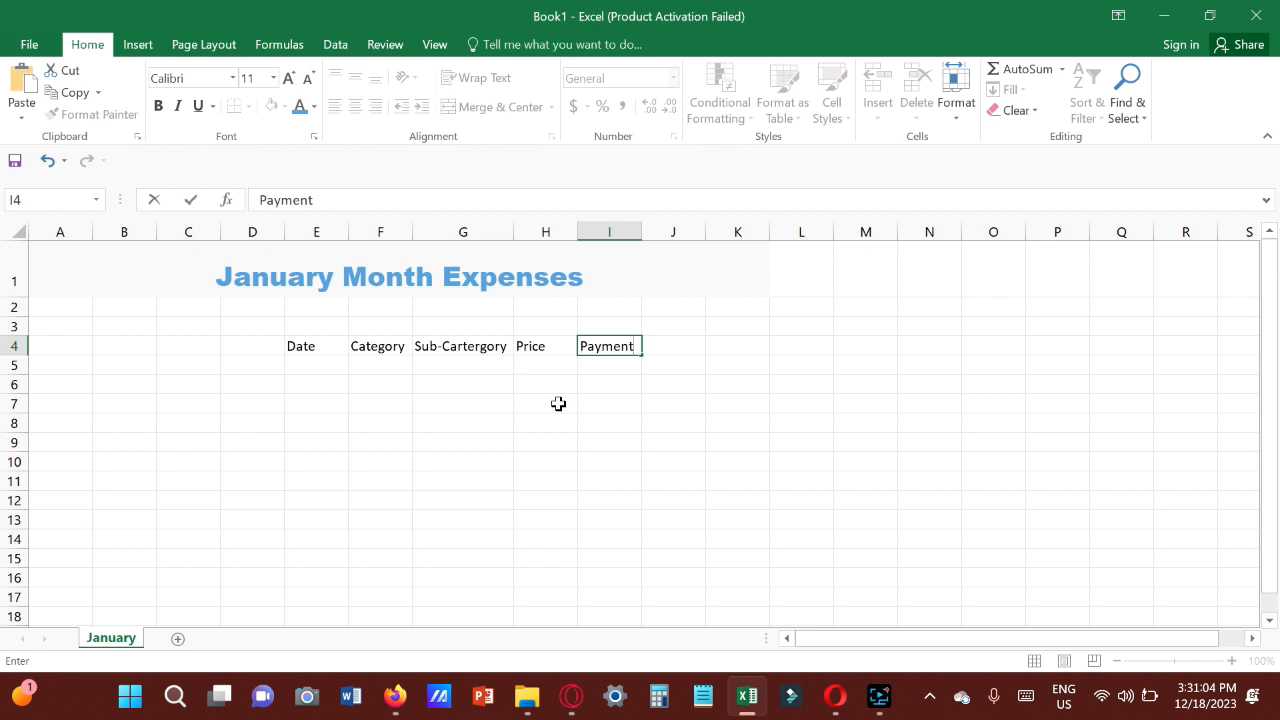
text( Mode)
click(629, 364)
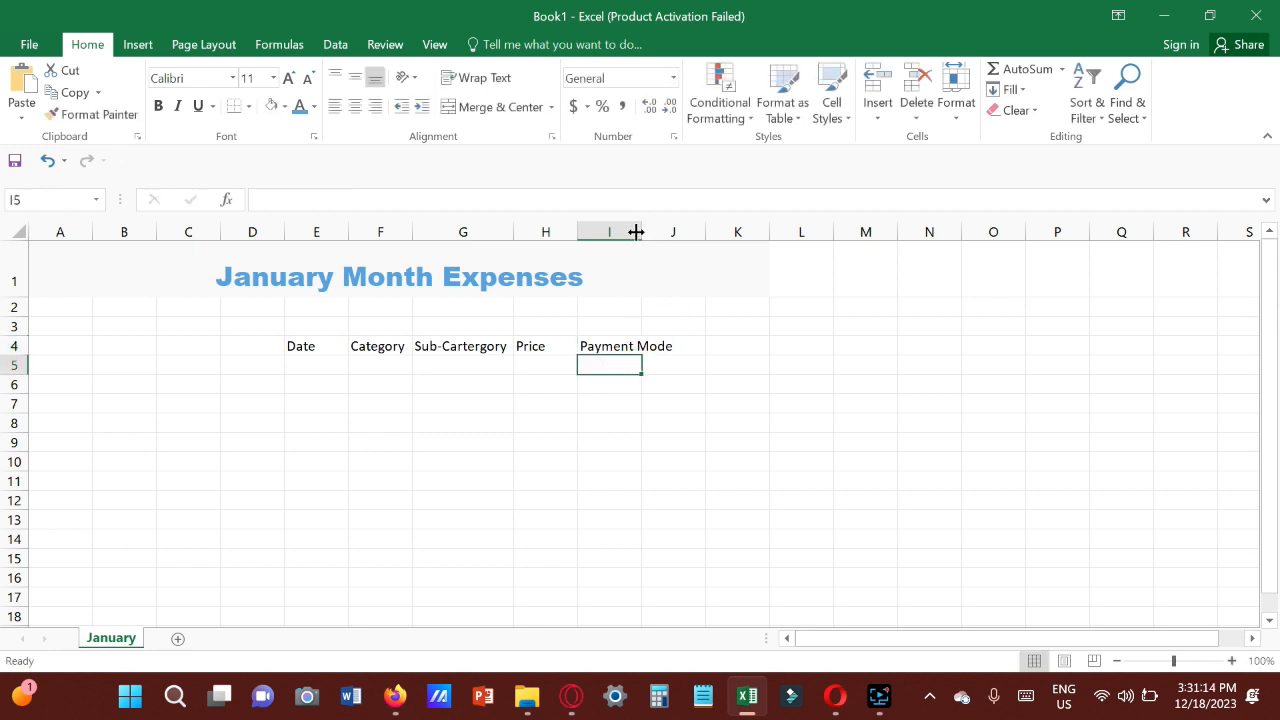
drag(642, 231, 686, 231)
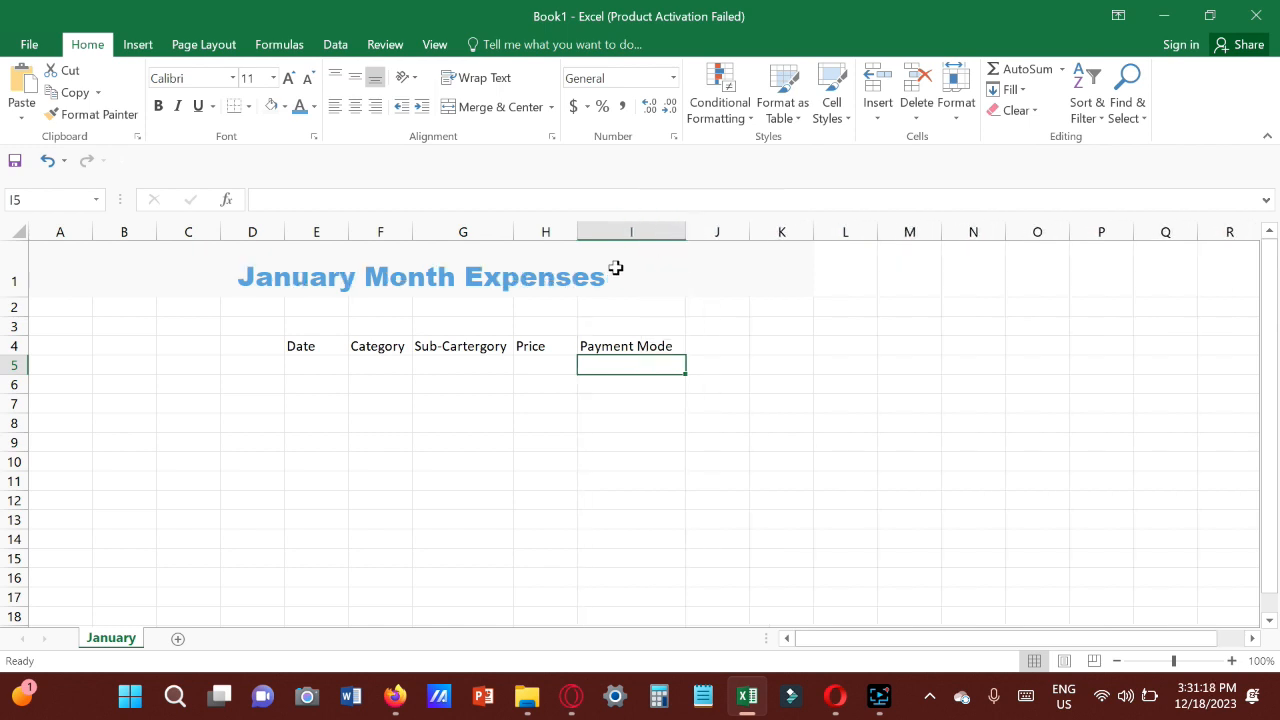
Enter the date 1-Jan-2023 in E5 as the first expense date.
click(304, 365)
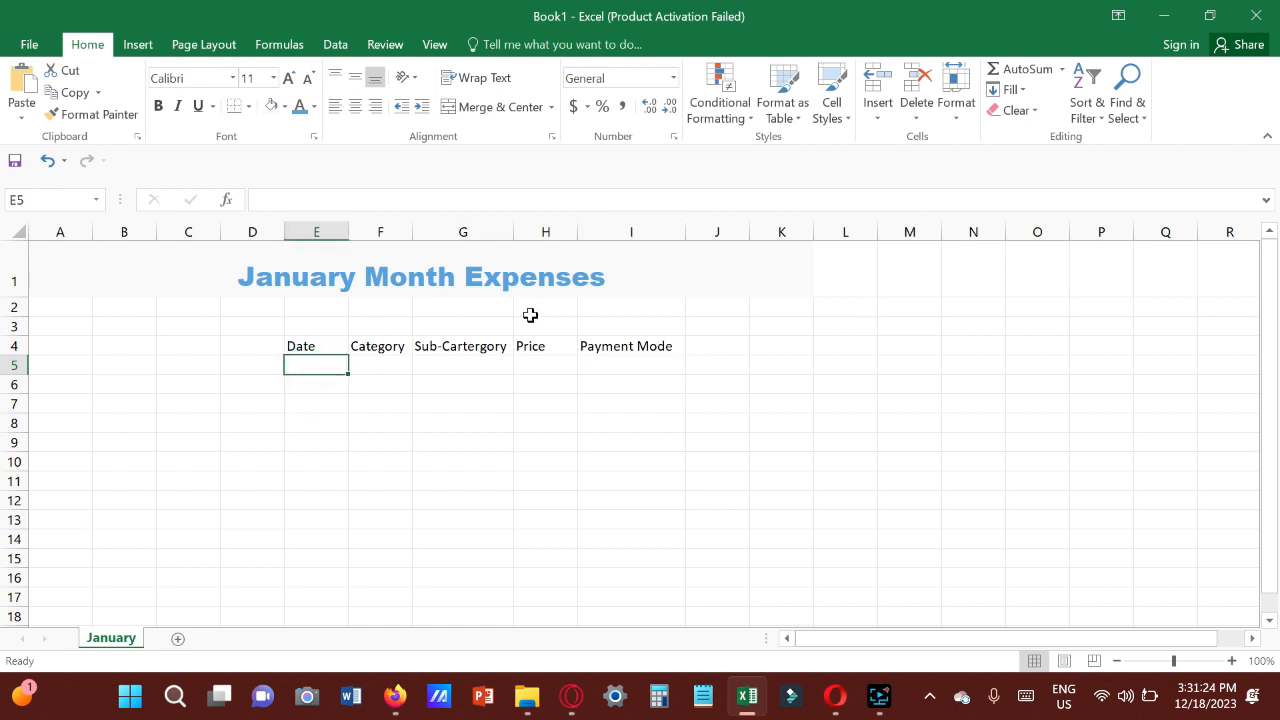
text(1)
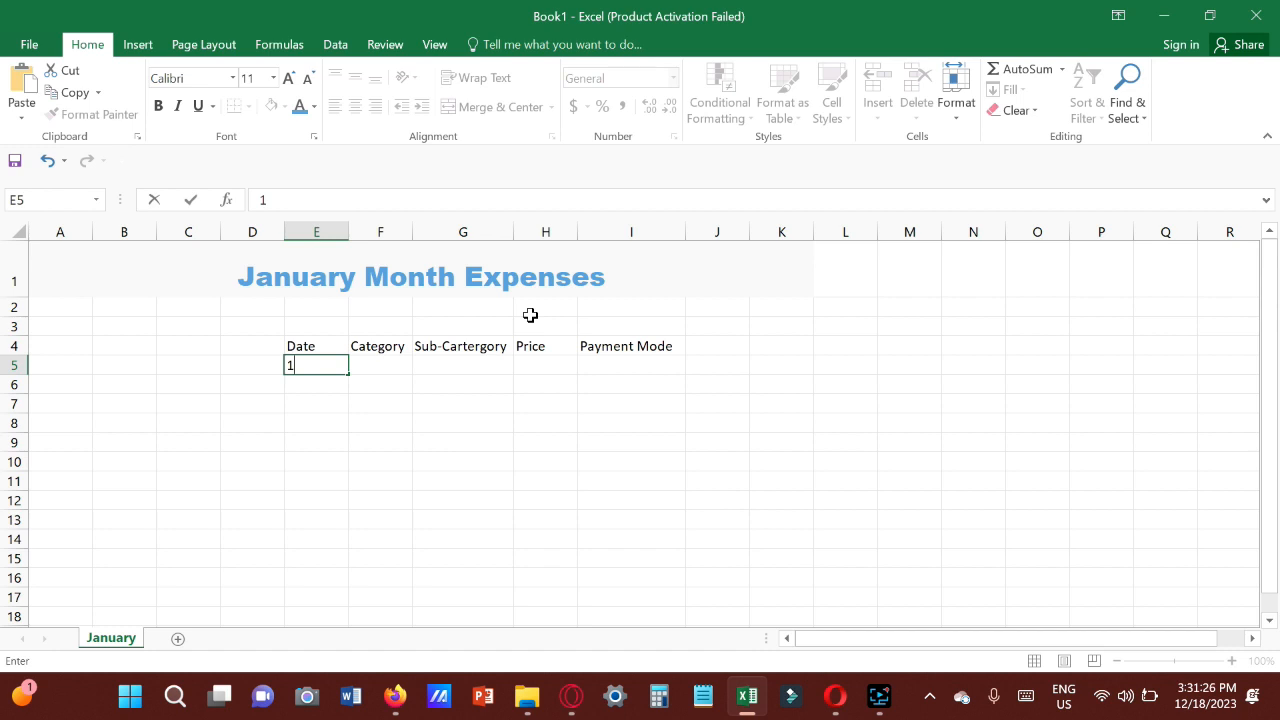
text(-Jan-2023)
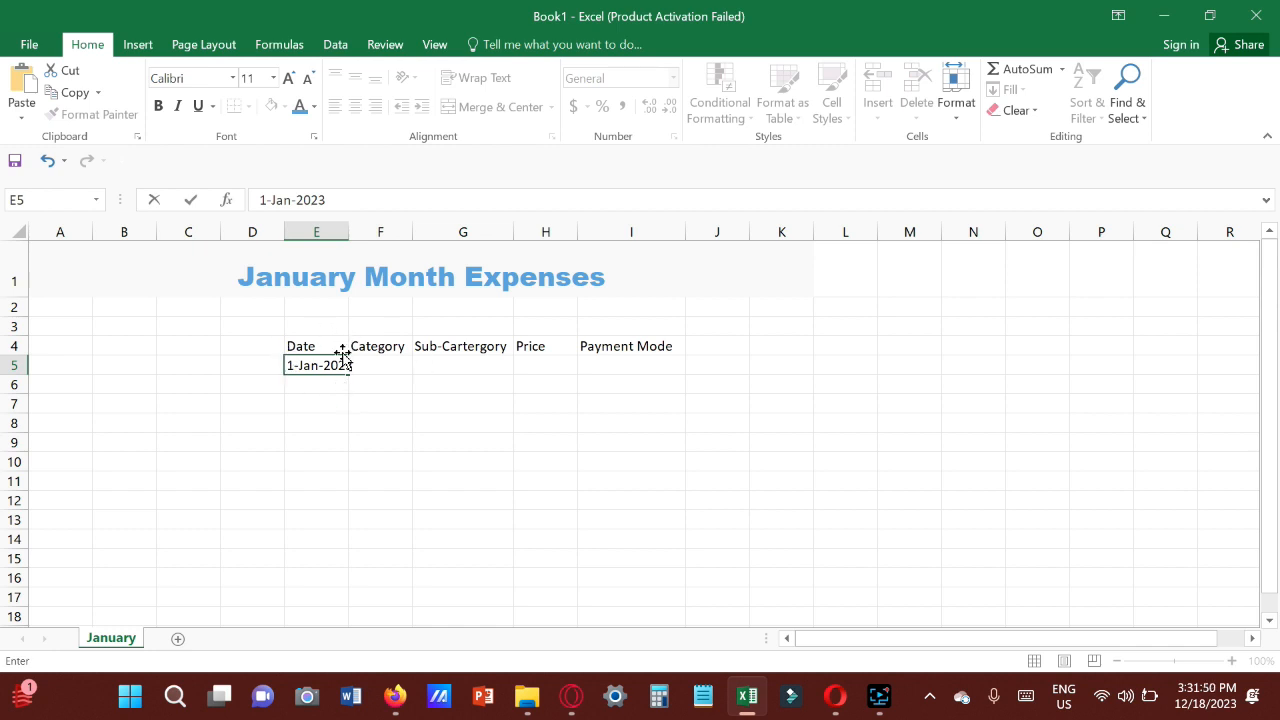
click(327, 388)
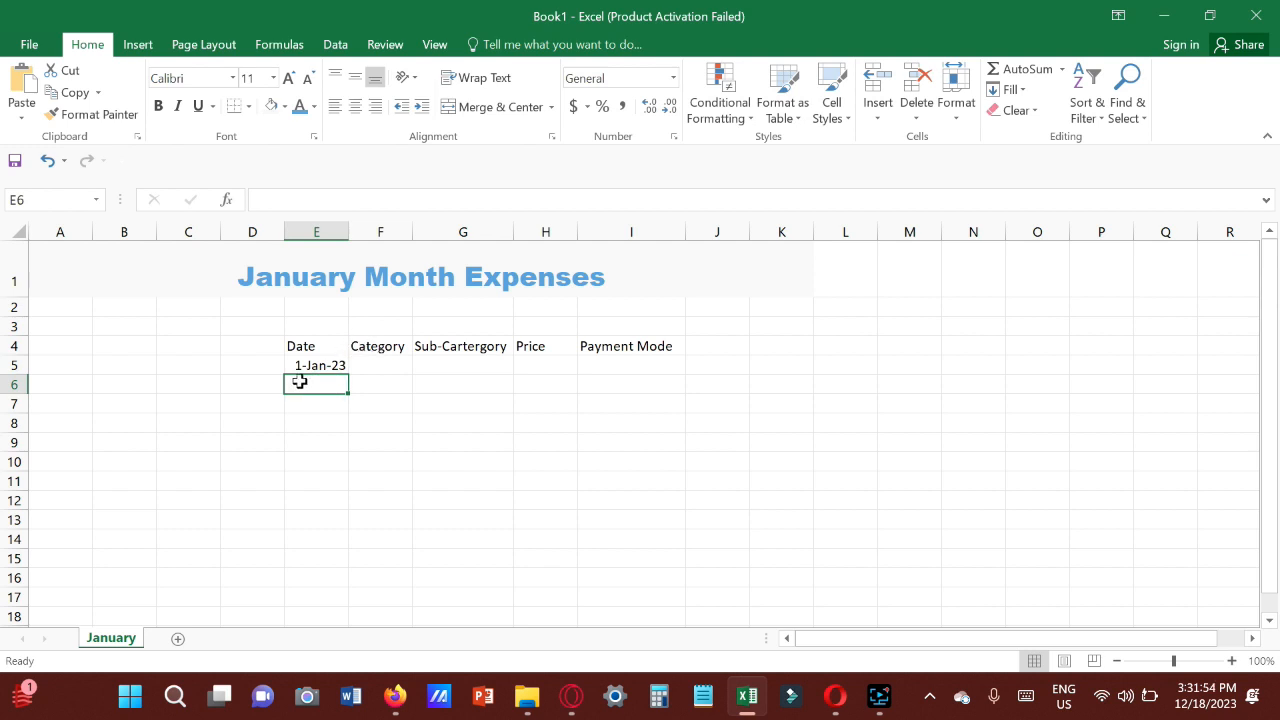
click(331, 364)
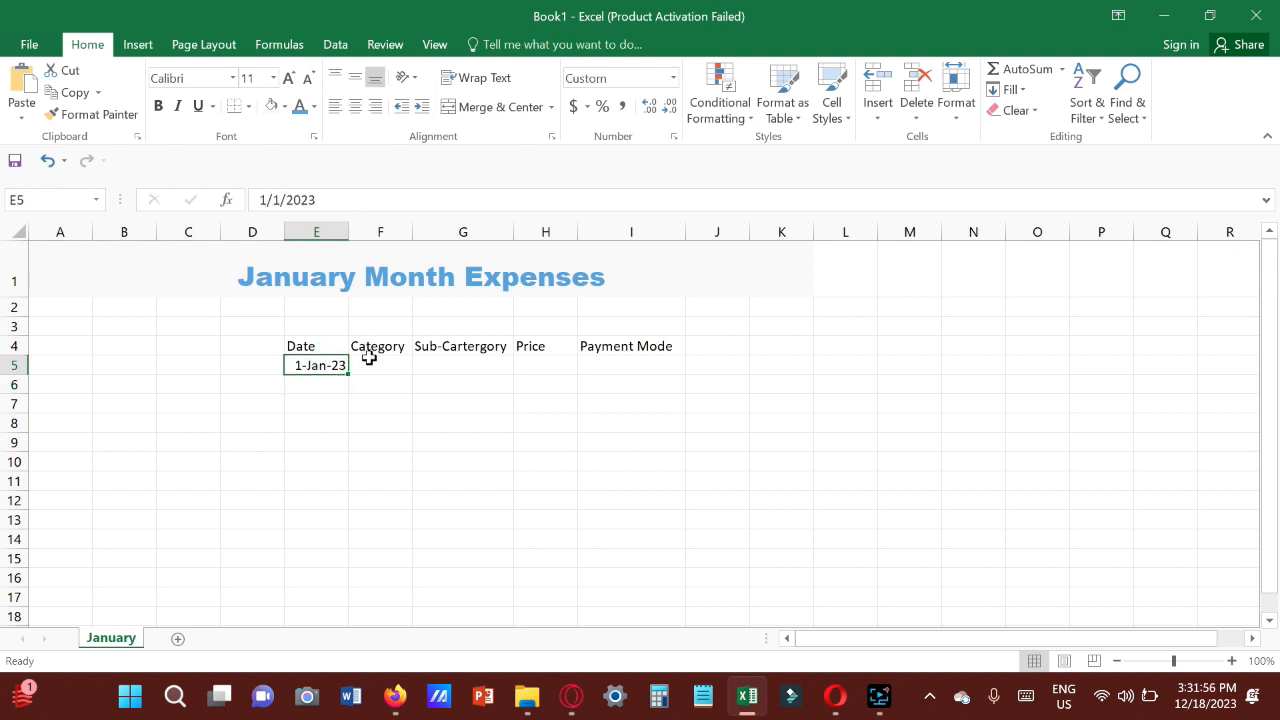
Enter "Food" as the category in F5 and "Zomato" as the sub-category in G5.
click(377, 369)
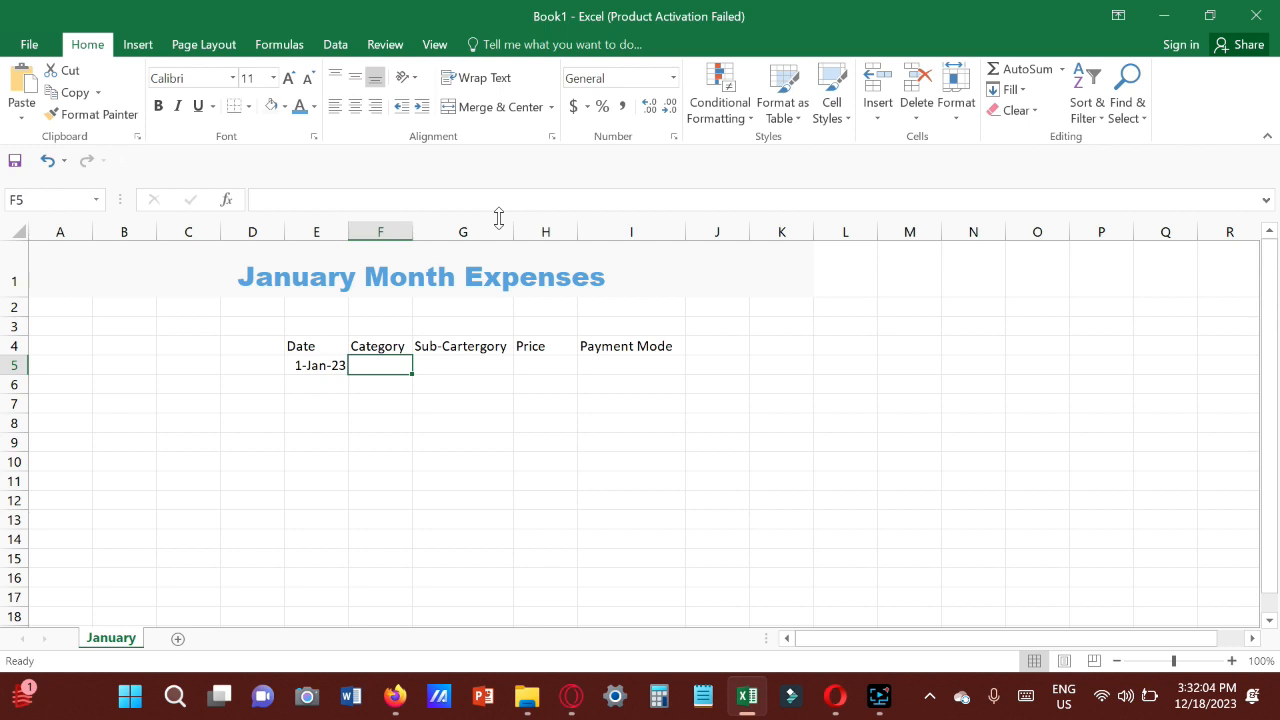
text(Food)
key(Tab)
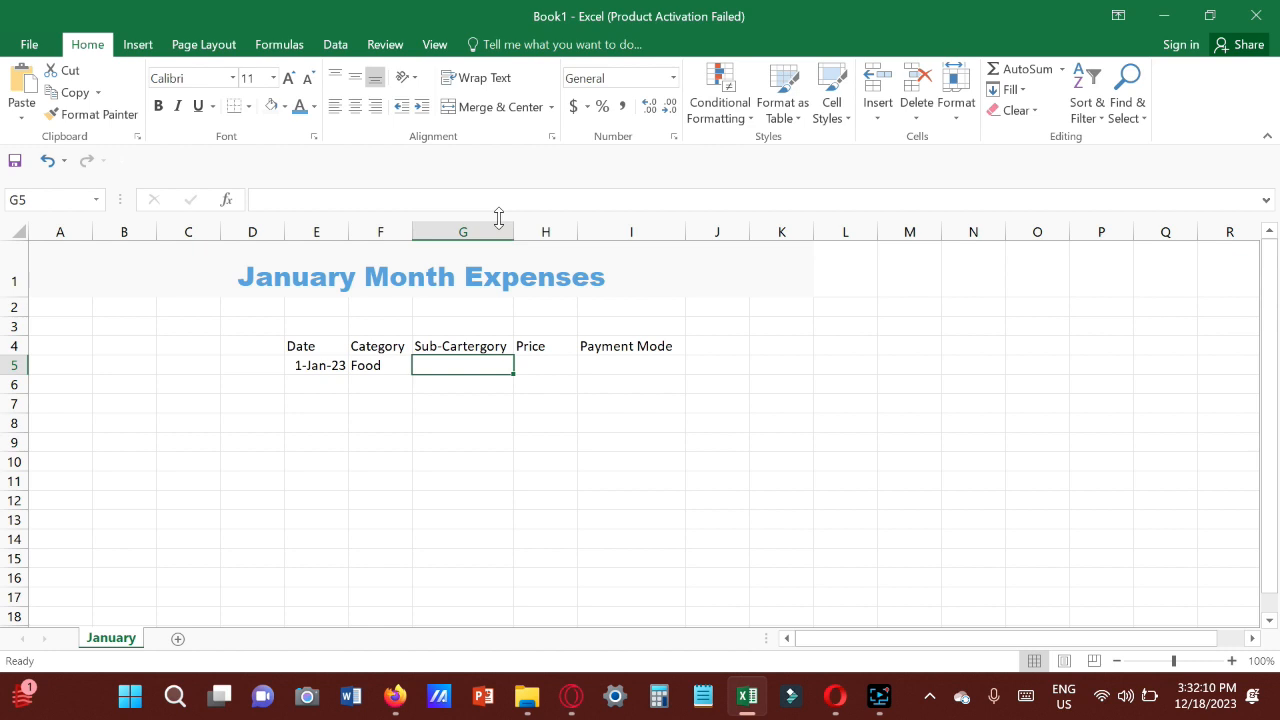
text(Zoma)
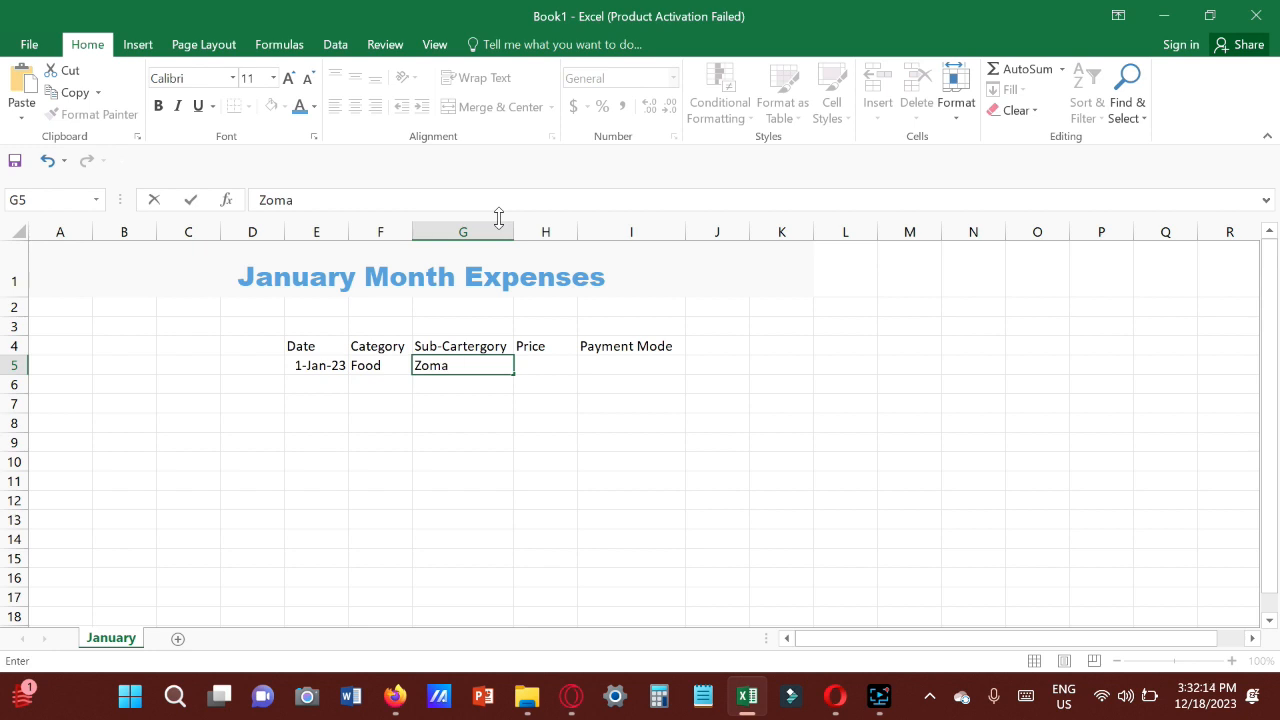
text(to)
key(Tab)
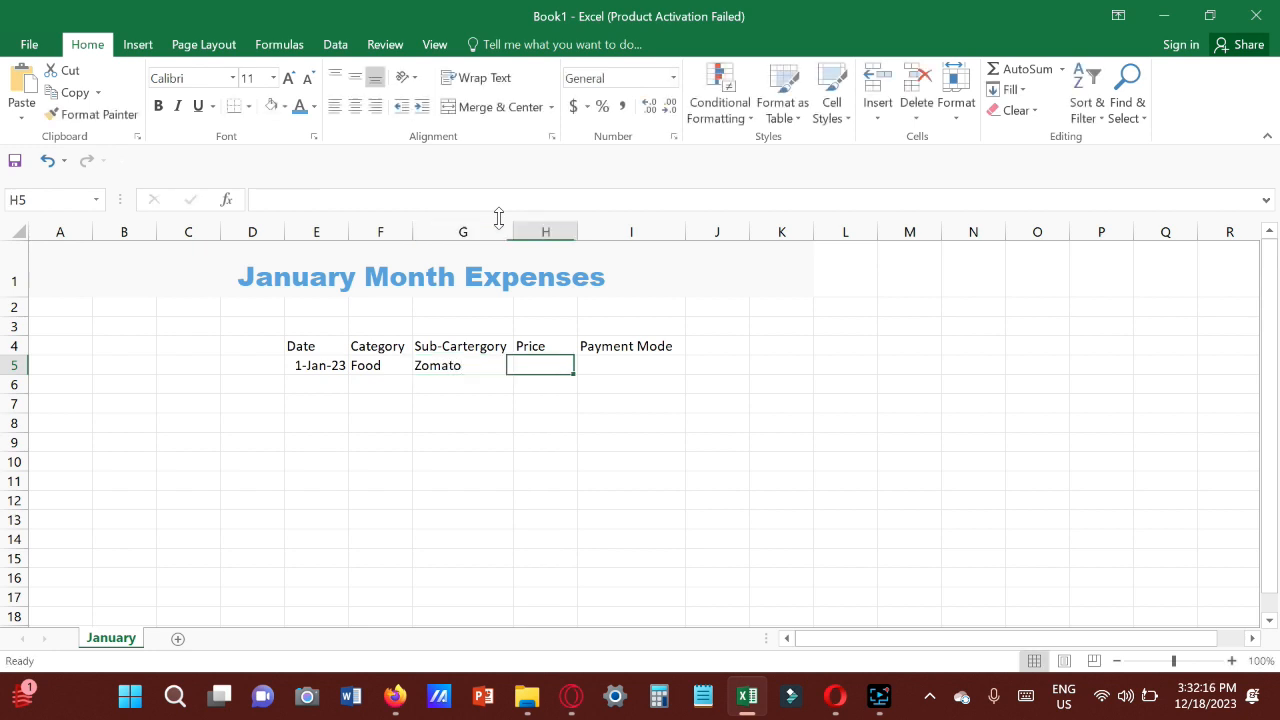
Enter the price 300 in H5 and the payment mode "UPI" in I5.
text(300)
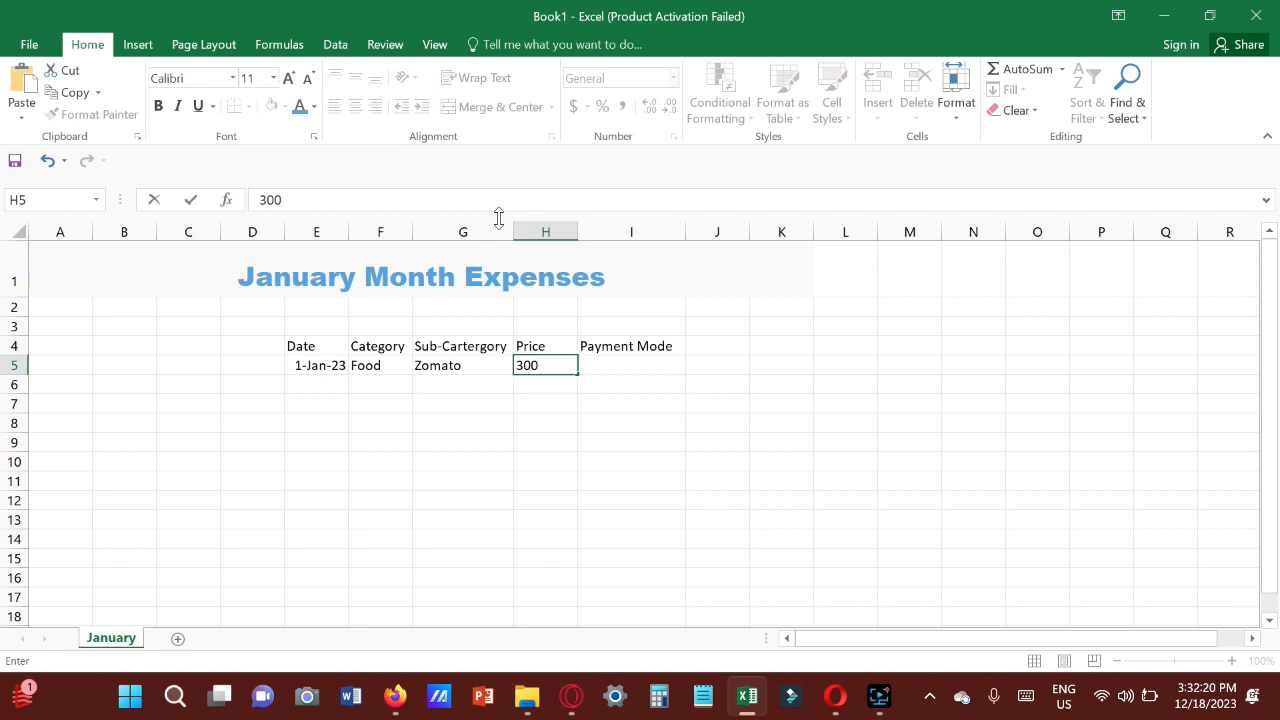
key(Tab)
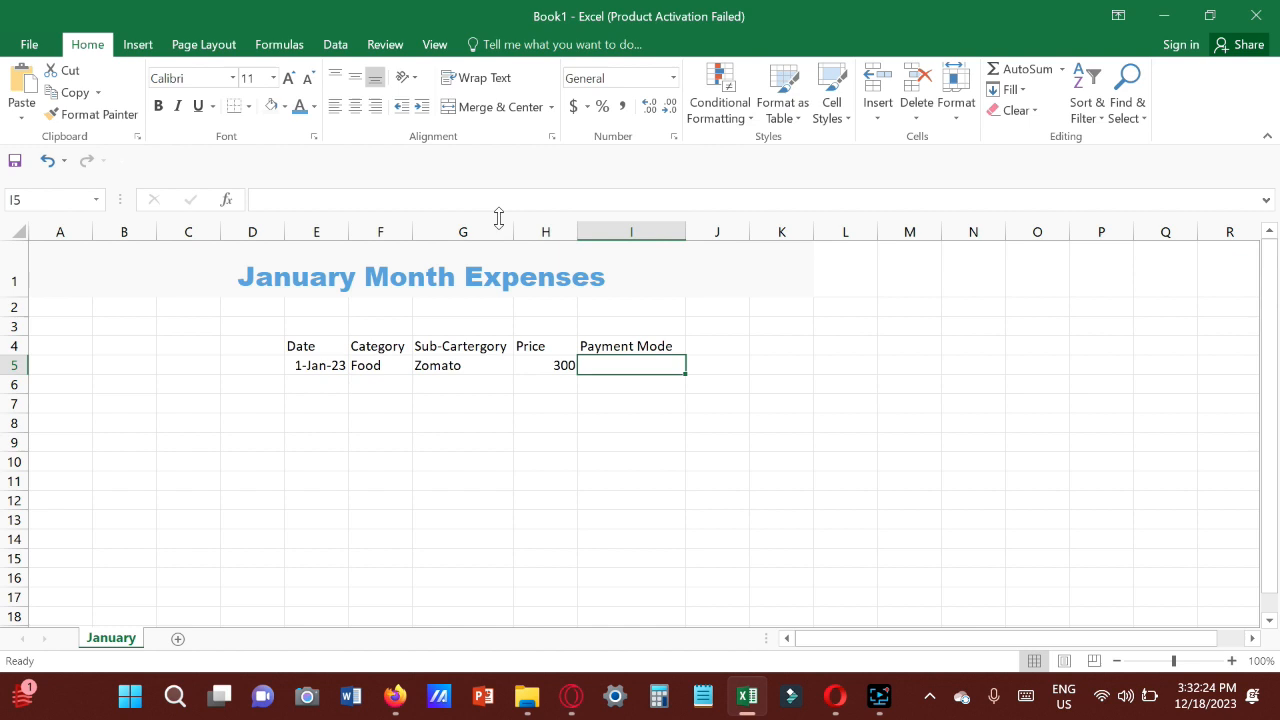
text(UPI)
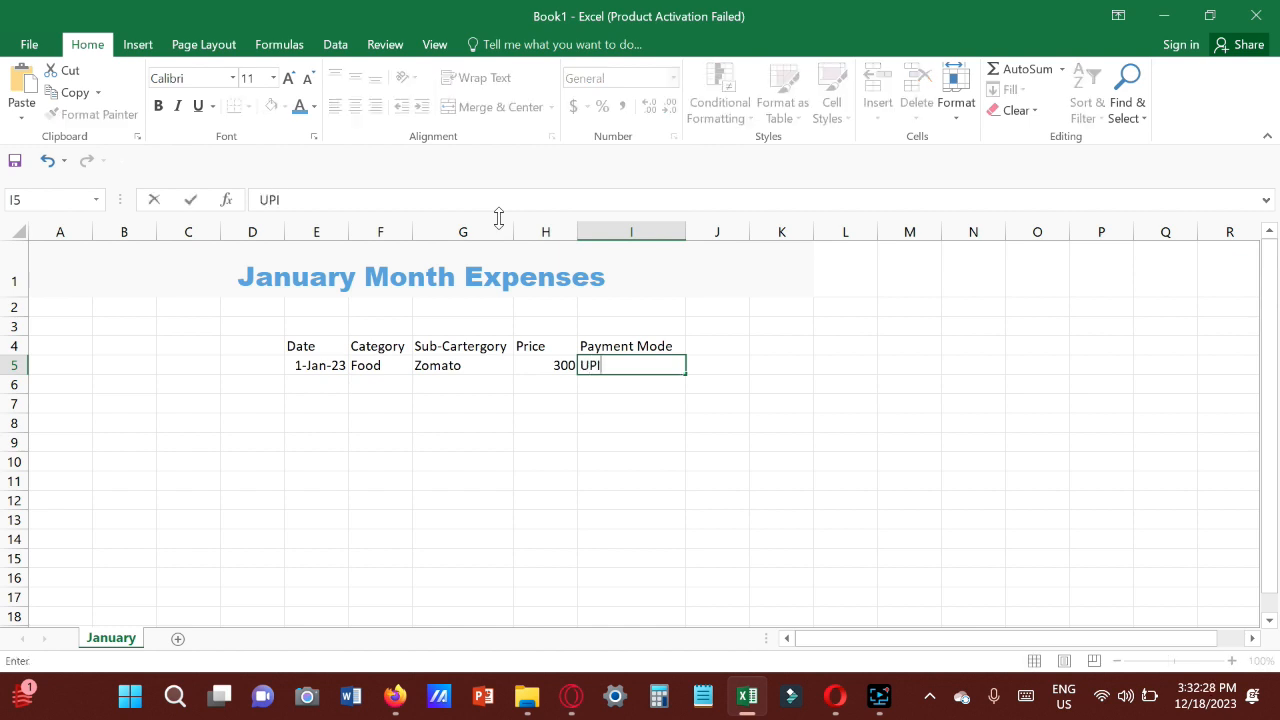
key(Return)
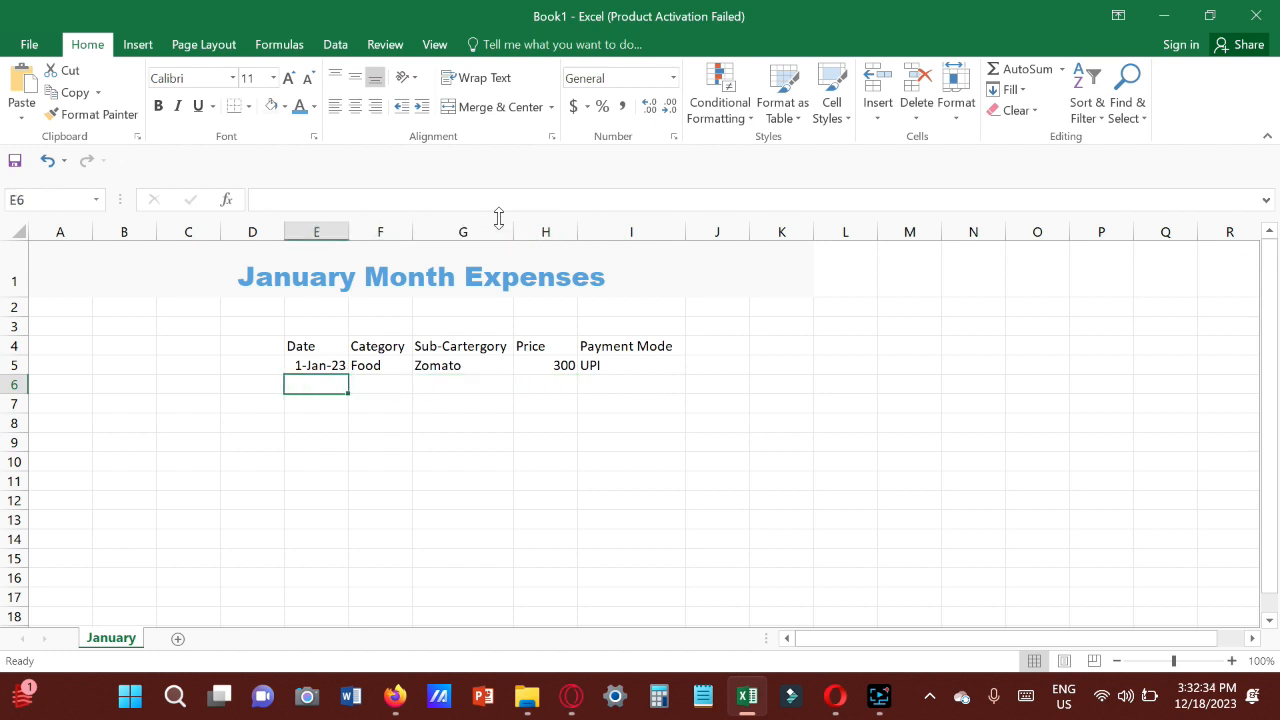
Enter the date 2-Jan-2023 in E6 and the category "Grocery" in F6.
text(2)
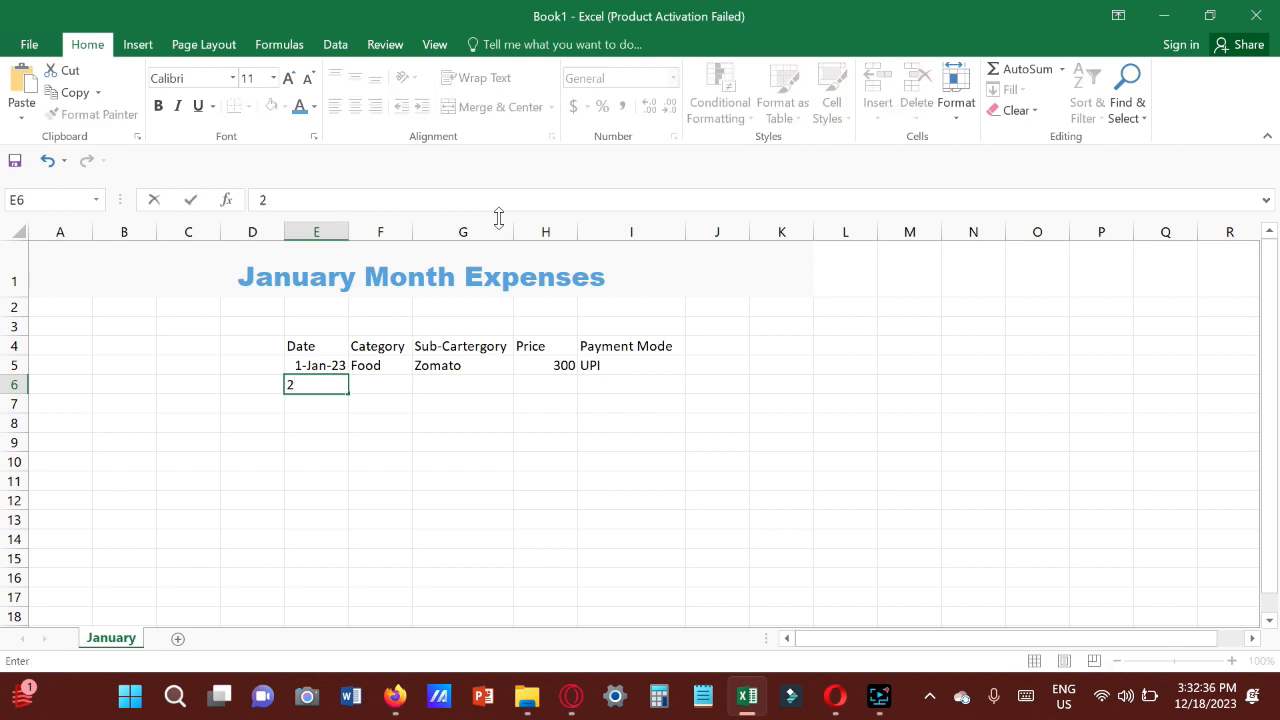
text(-Jan2023)
key(Tab)
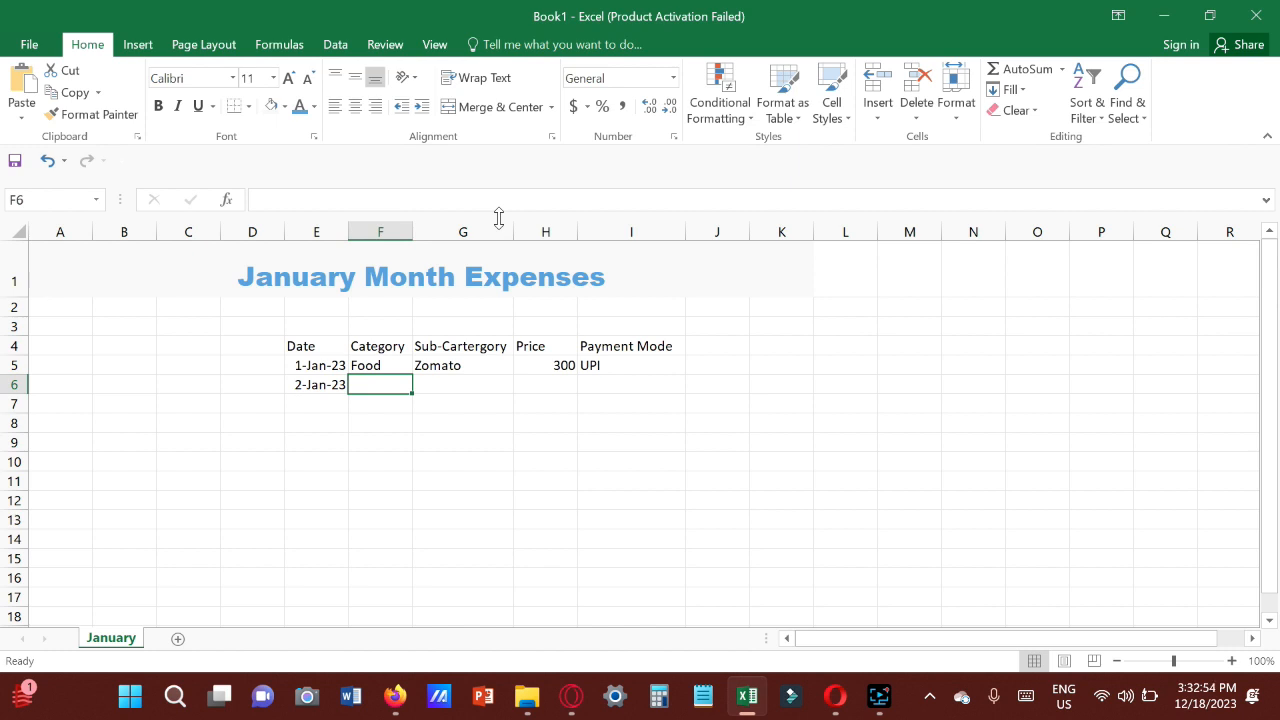
text(Gro)
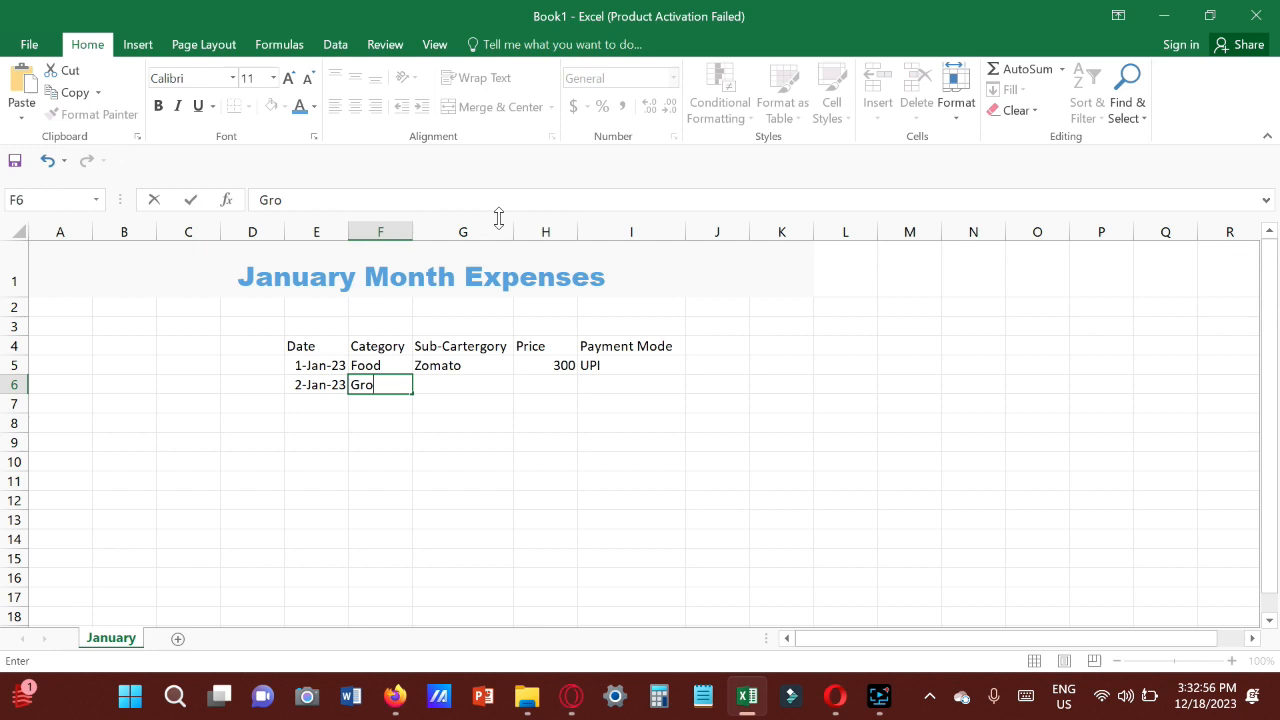
text(cery)
key(Tab)
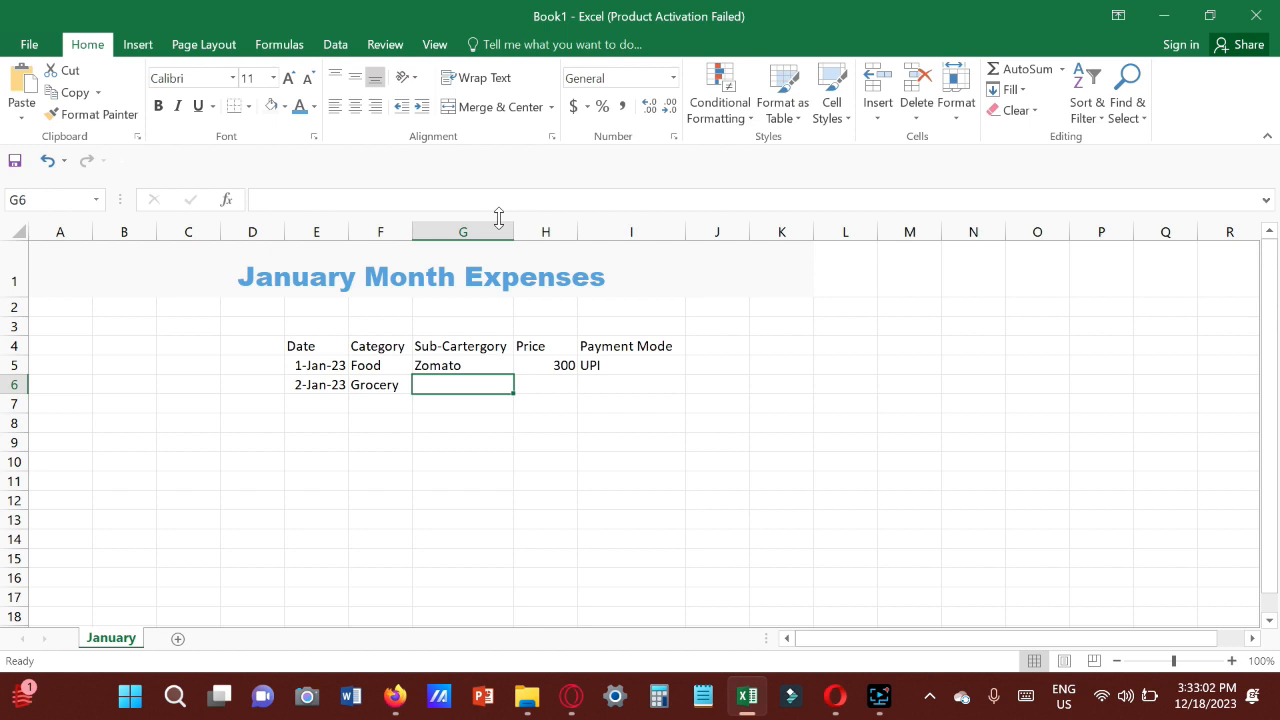
Complete row 6 with the sub-category "Fruits" in G6, the price 400 in H6 and the payment mode "Cash" in I6.
text(Fruits)
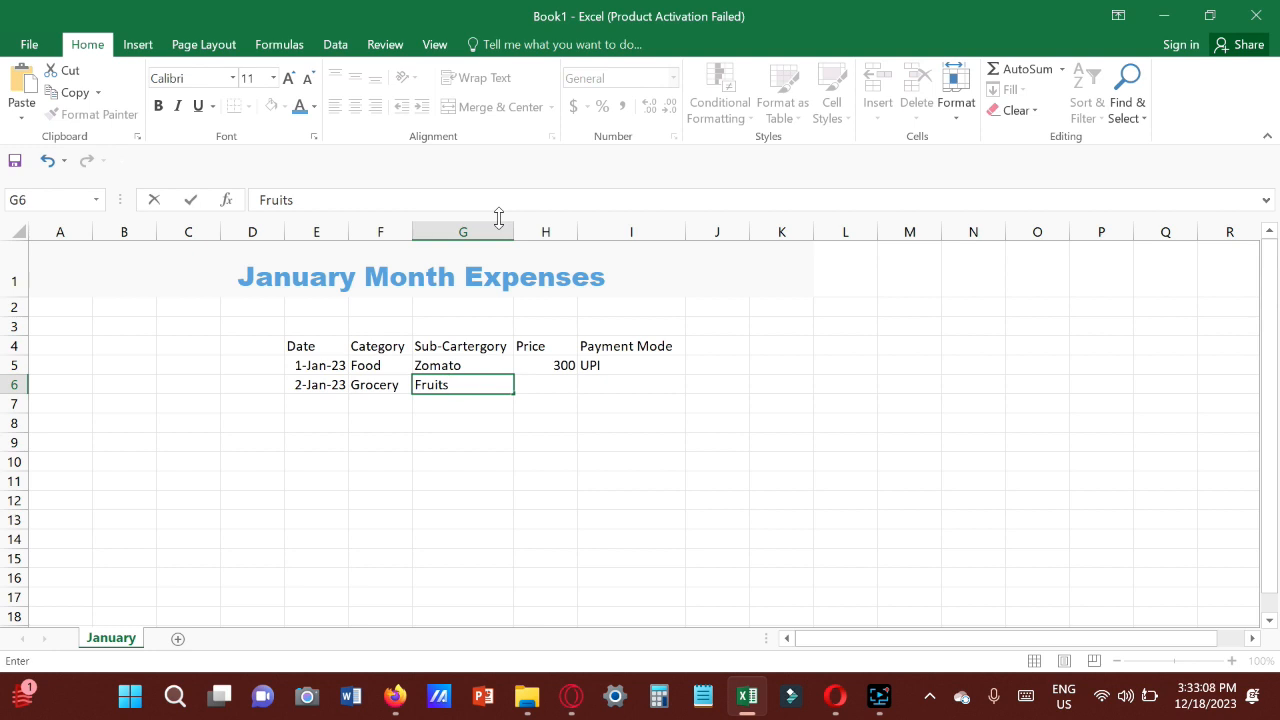
key(Tab)
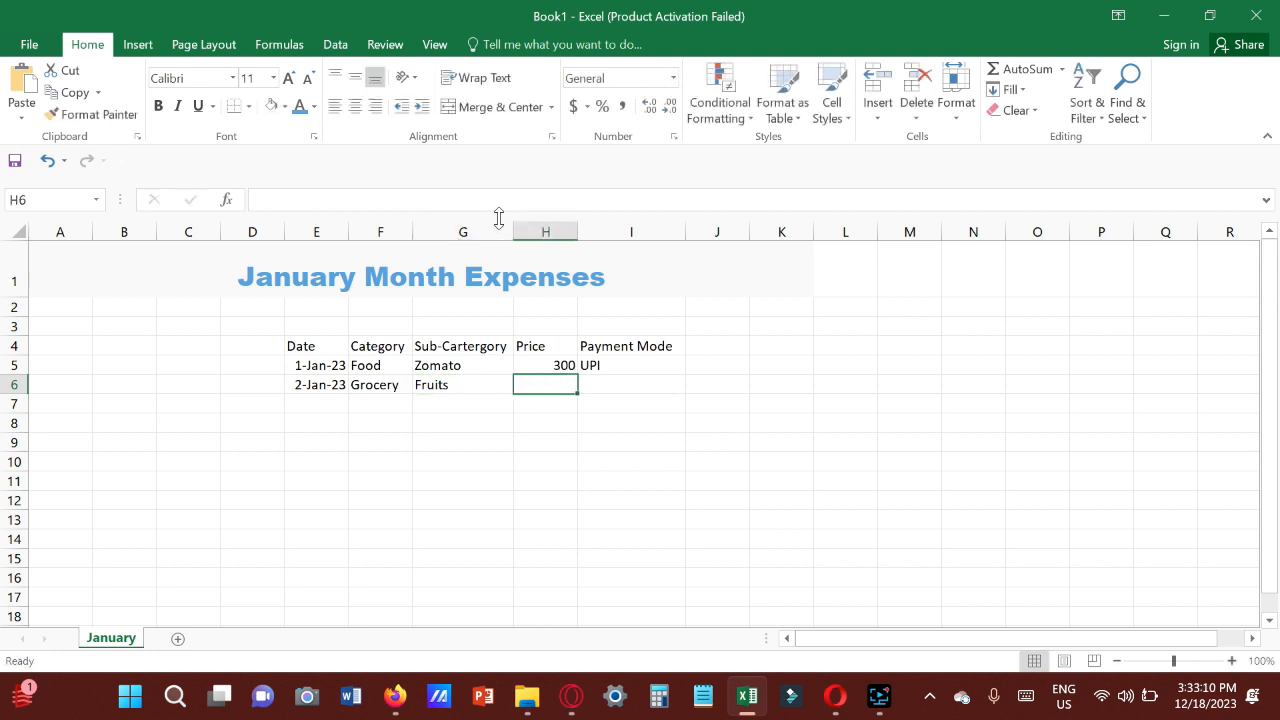
text(400)
key(Tab)
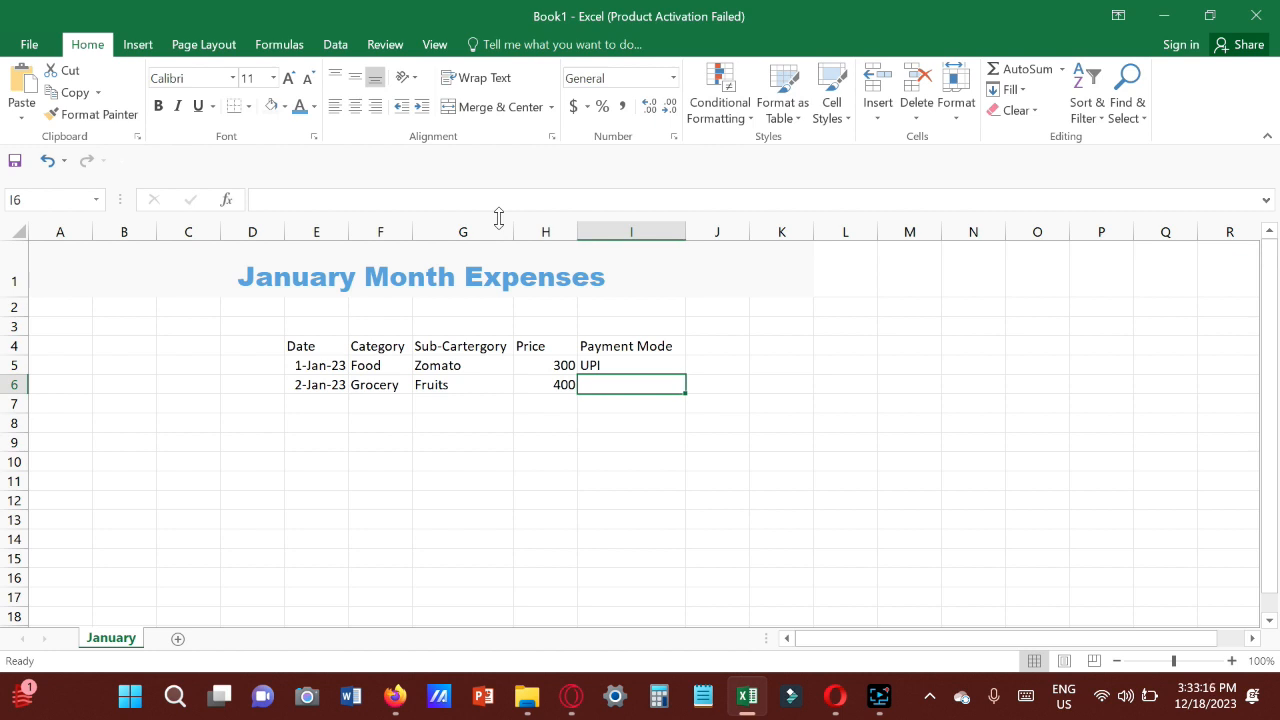
text(Cash)
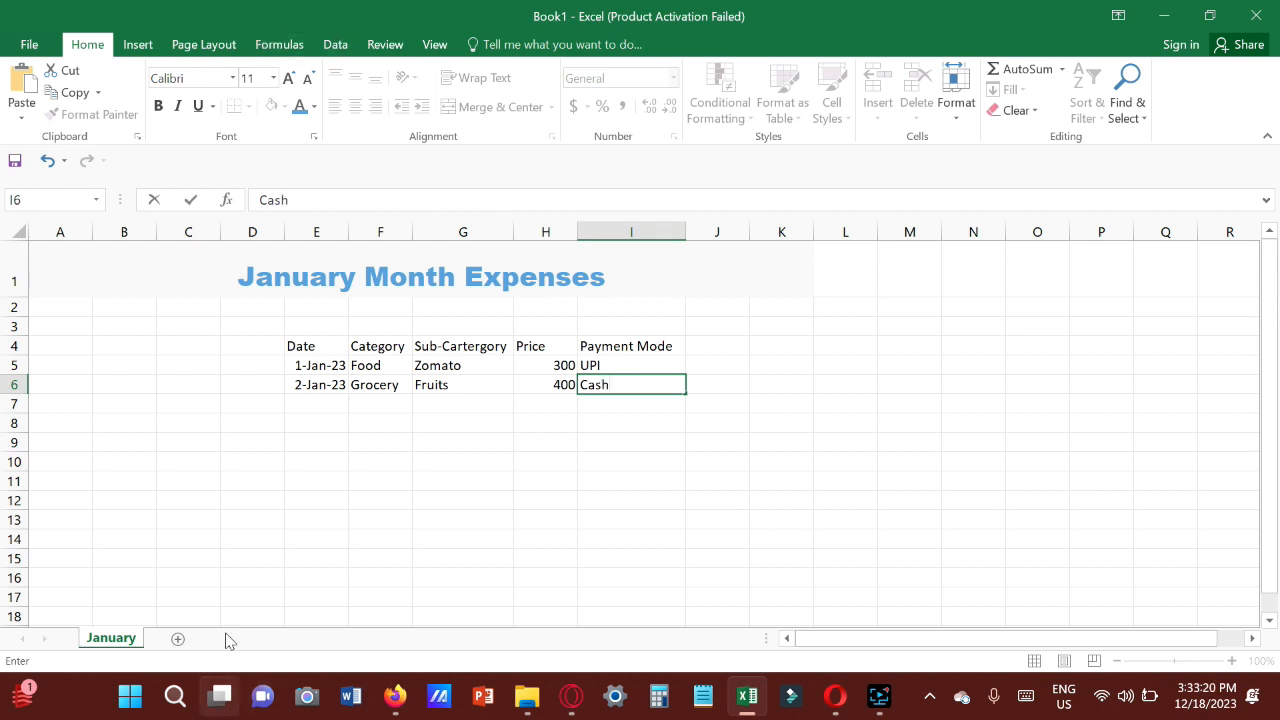
right_click(362, 435)
click(274, 470)
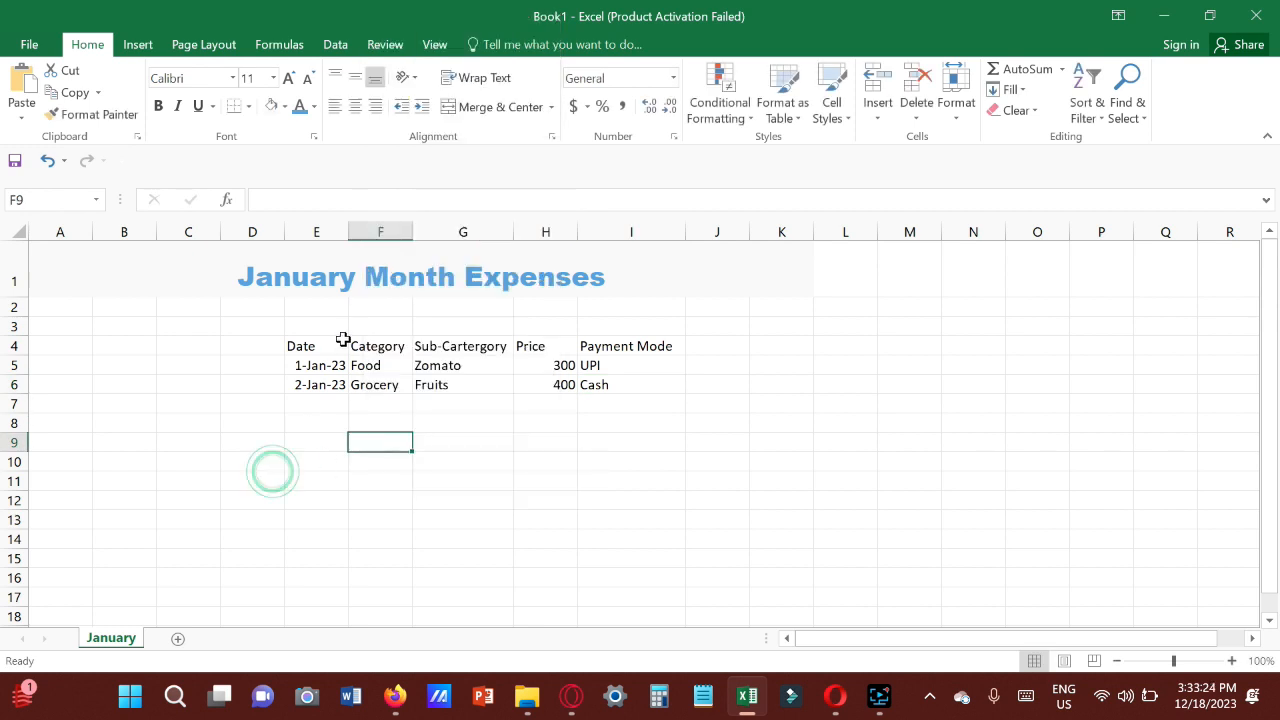
click(318, 346)
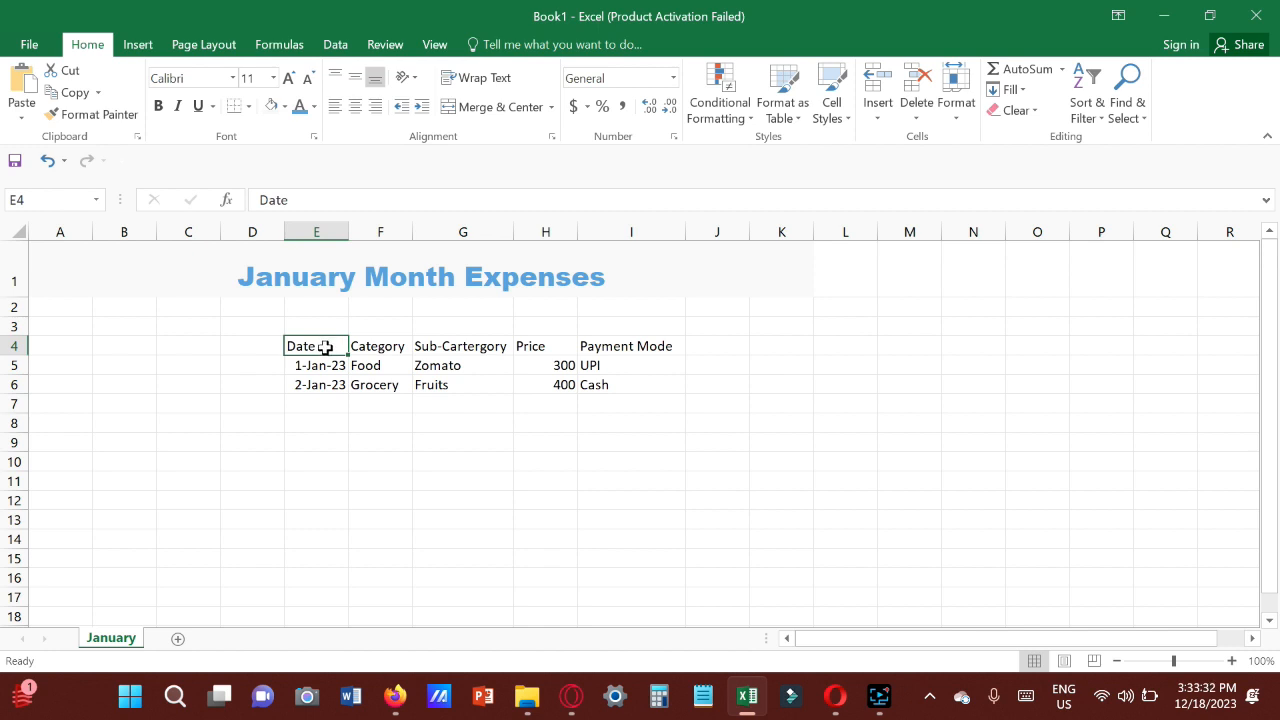
click(870, 112)
click(890, 140)
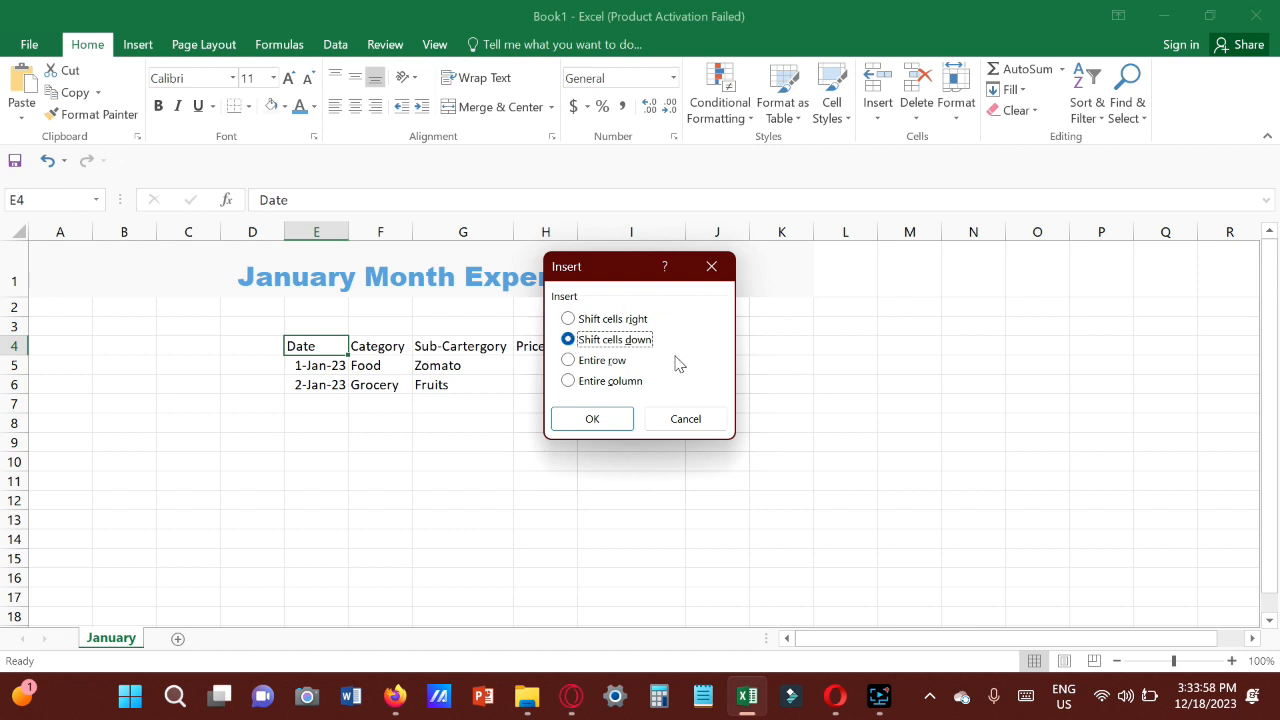
click(683, 420)
Insert a blank cell at E5, shifting the dates in column E down.
click(303, 365)
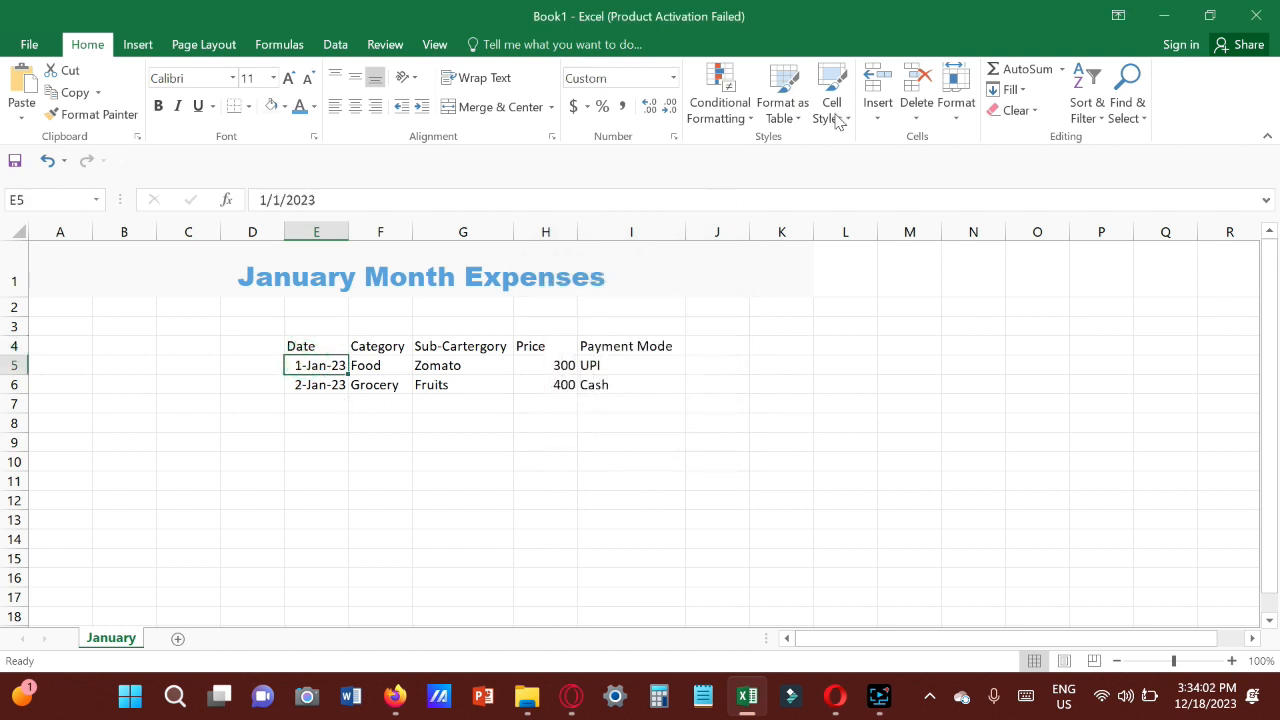
click(877, 112)
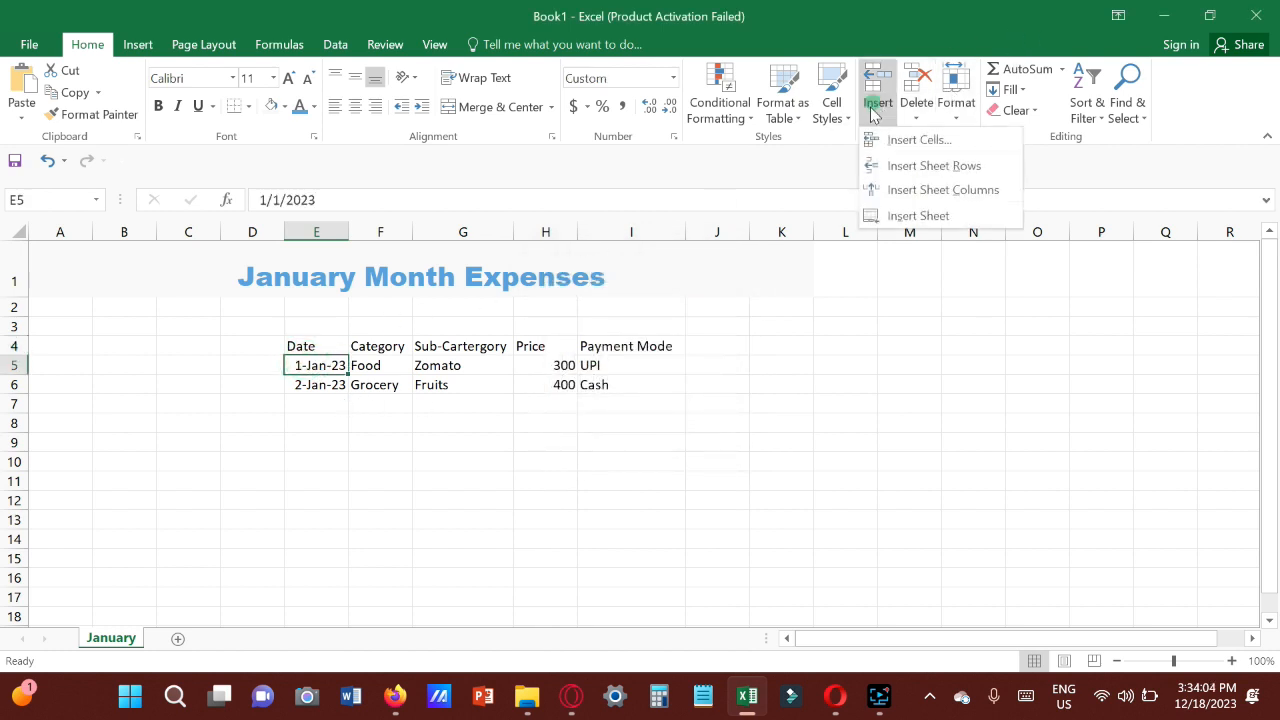
click(921, 141)
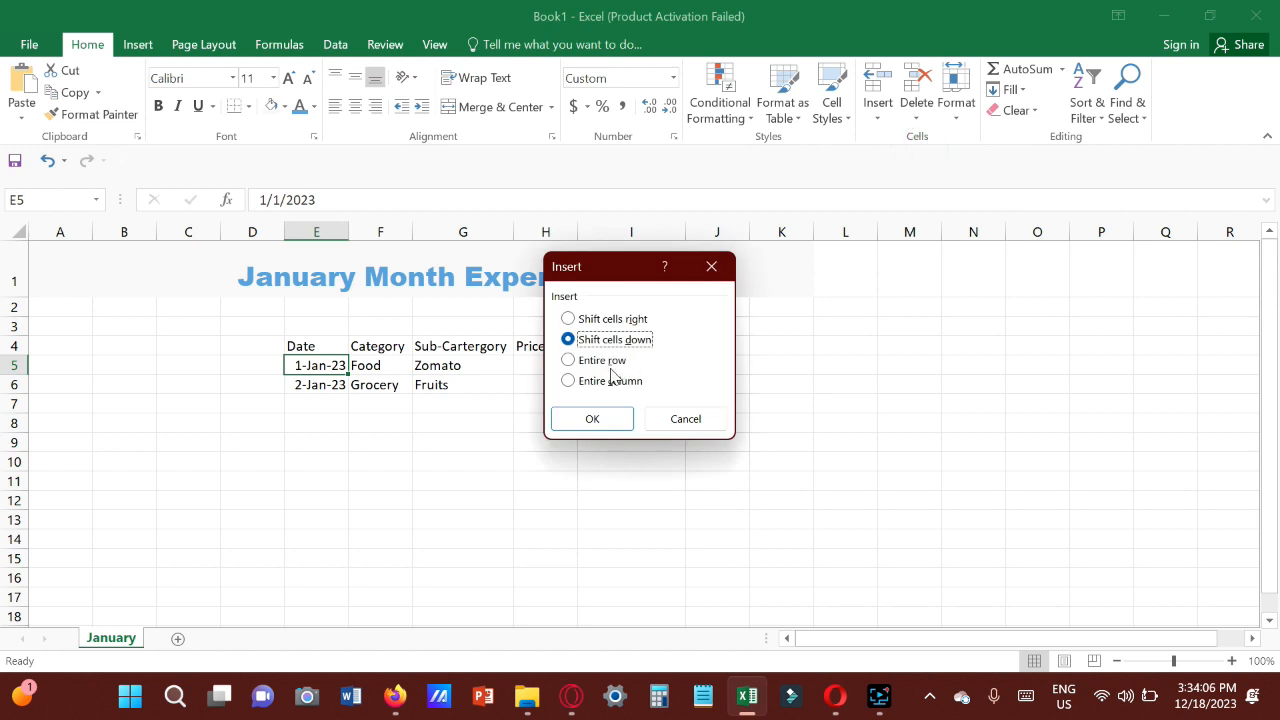
click(589, 414)
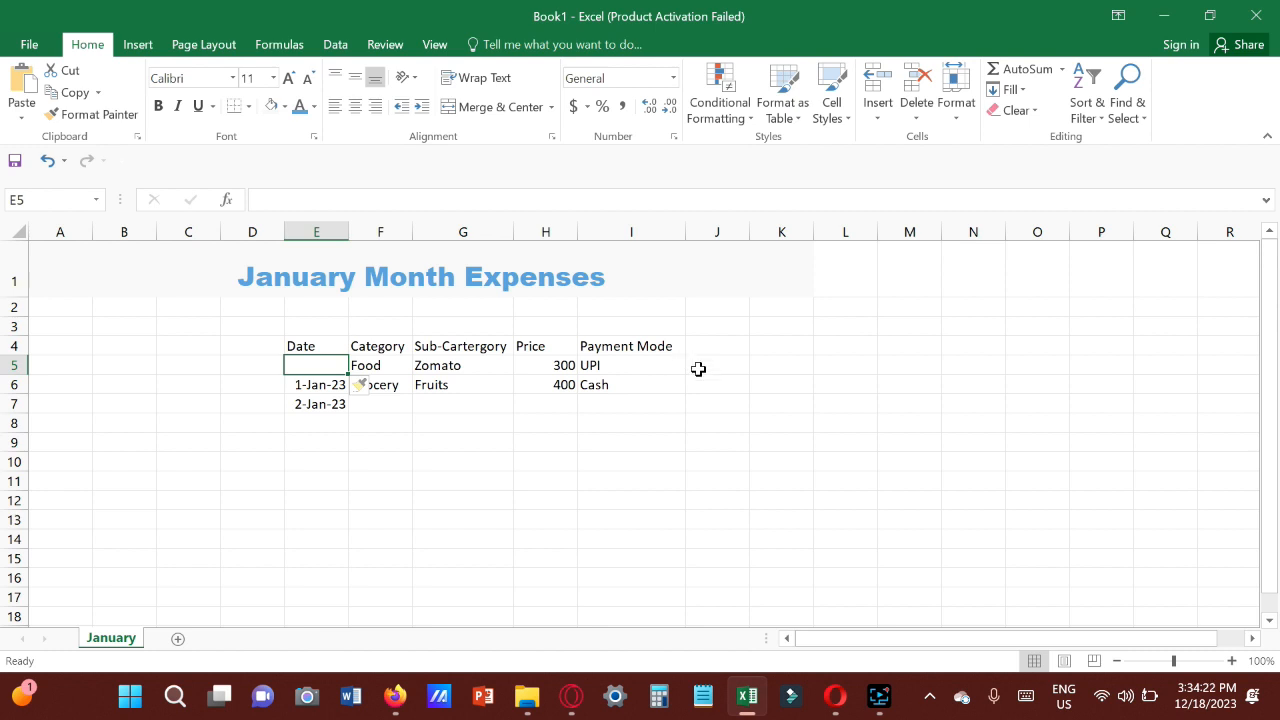
Insert blank cells at F5:I5, shifting the existing expense entries down.
drag(675, 364, 384, 365)
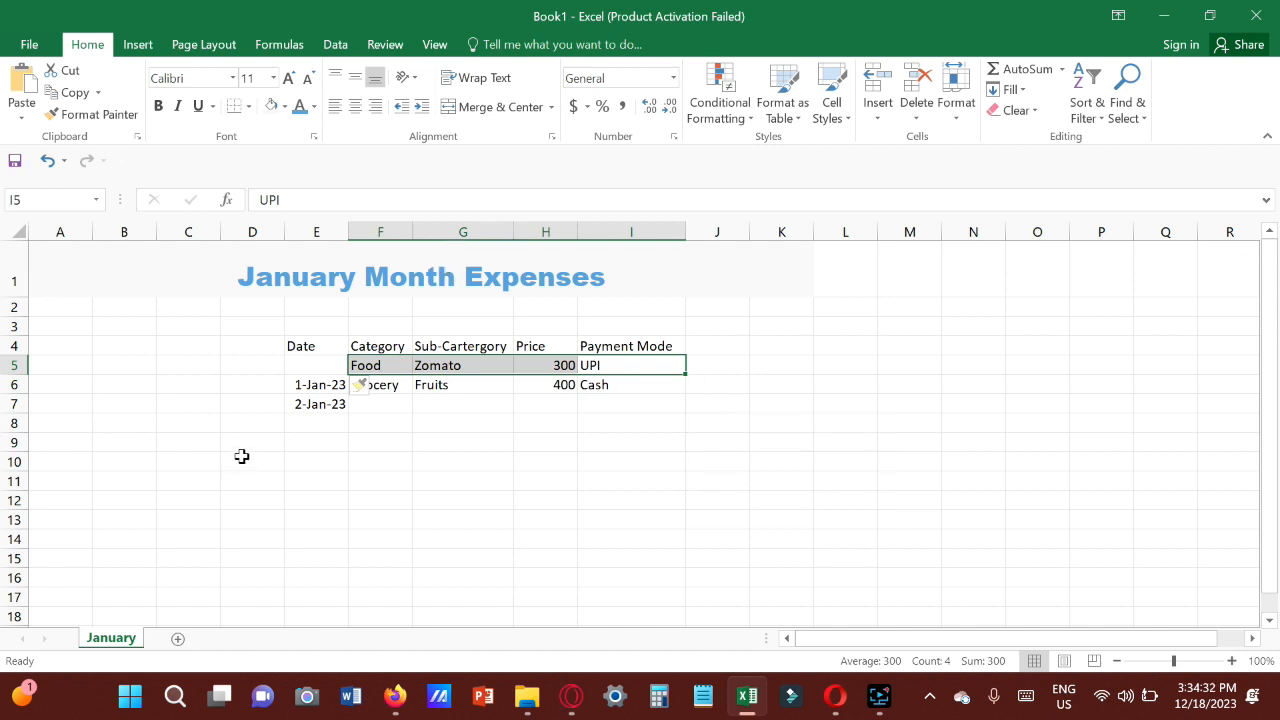
click(870, 112)
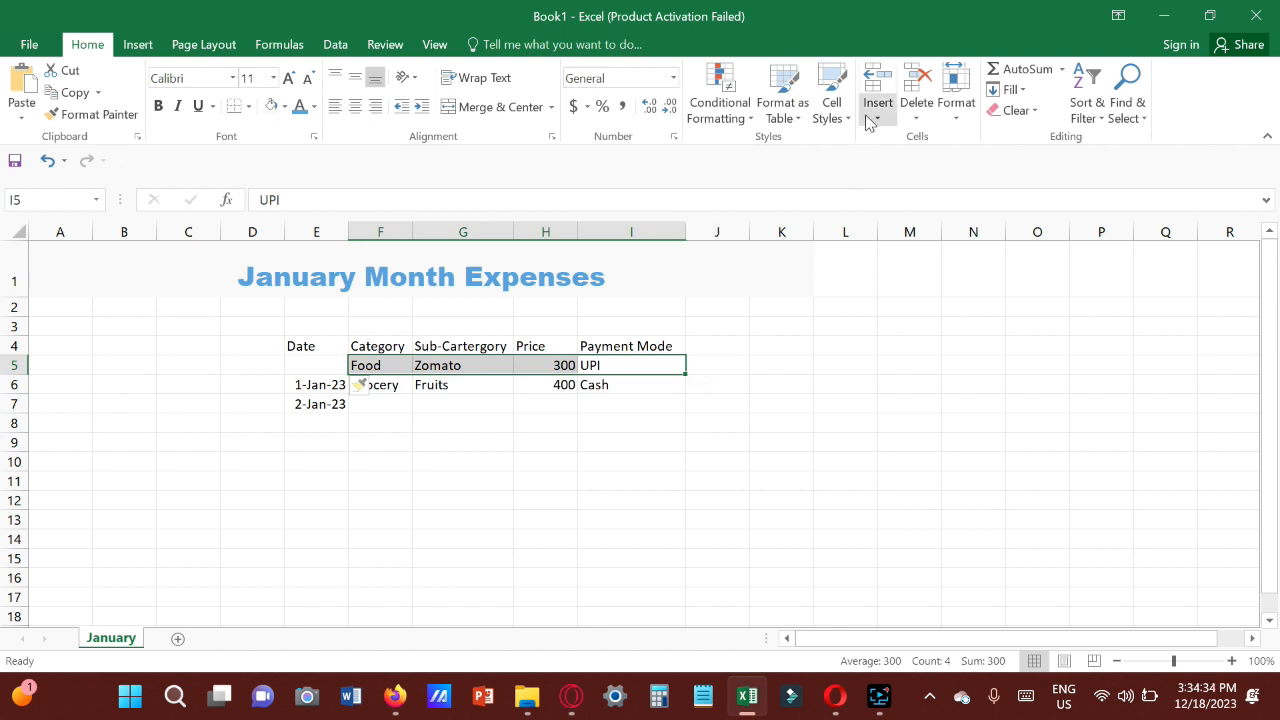
click(872, 141)
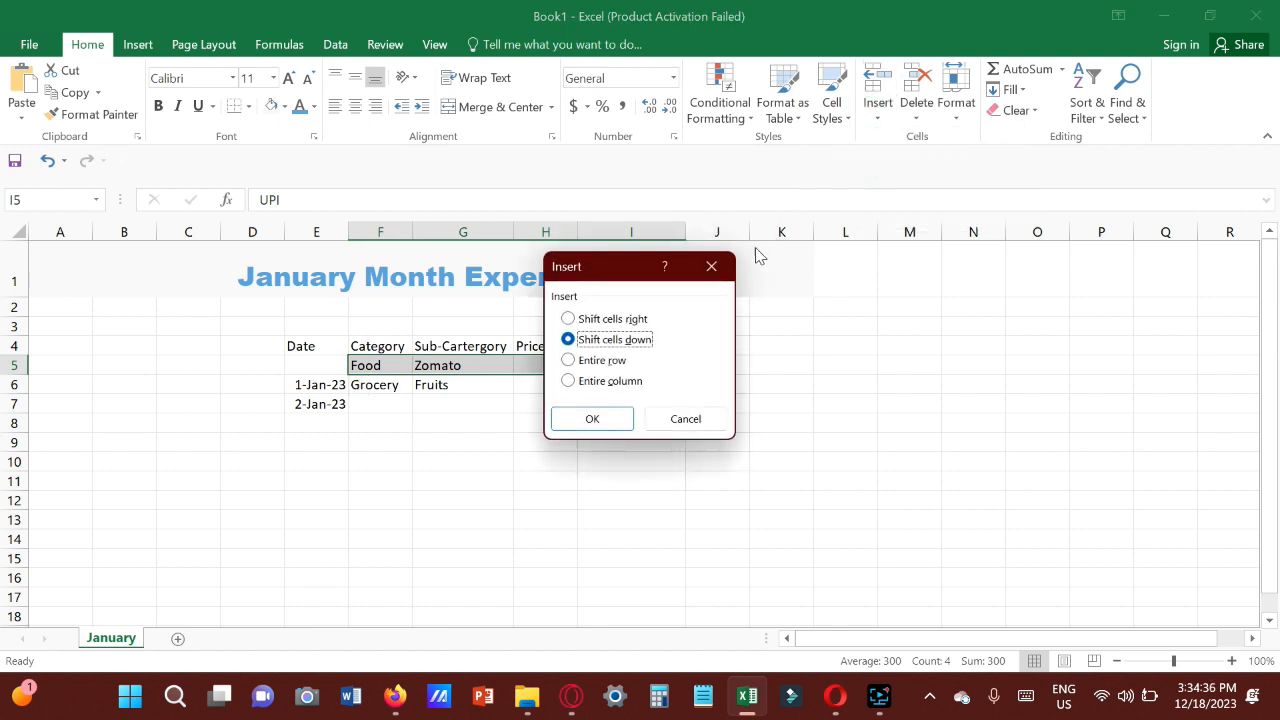
click(593, 419)
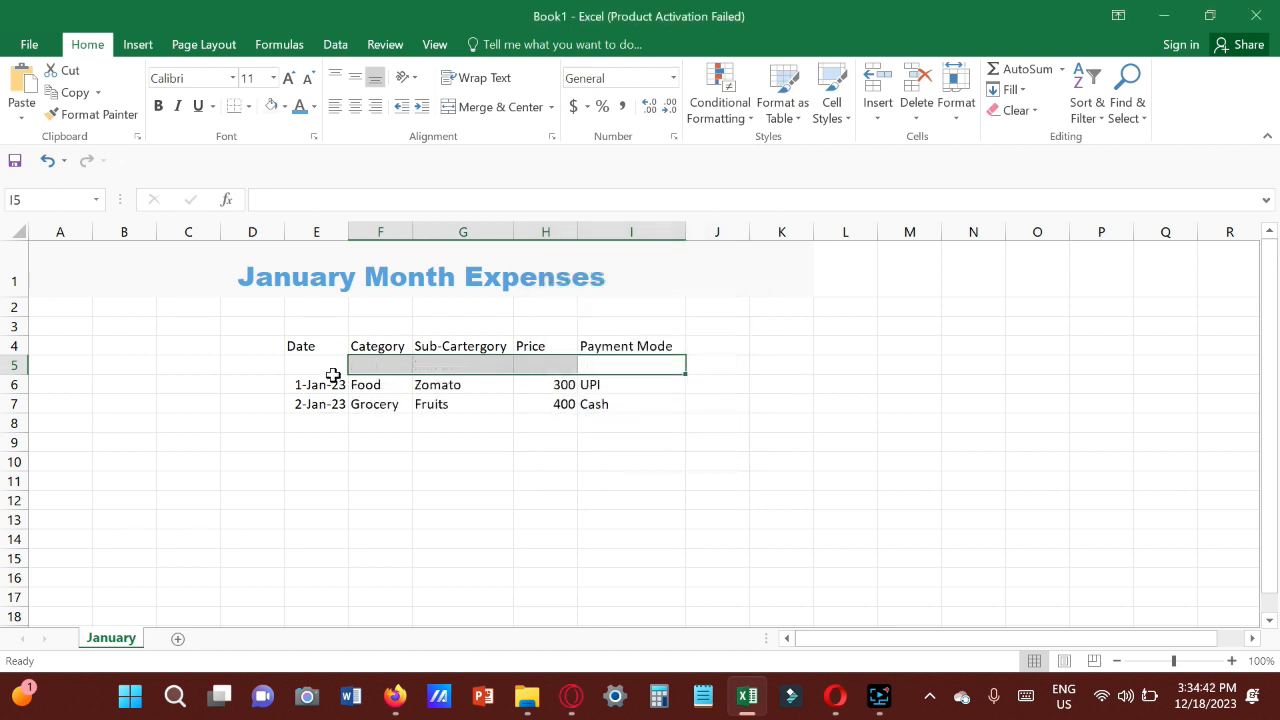
click(731, 367)
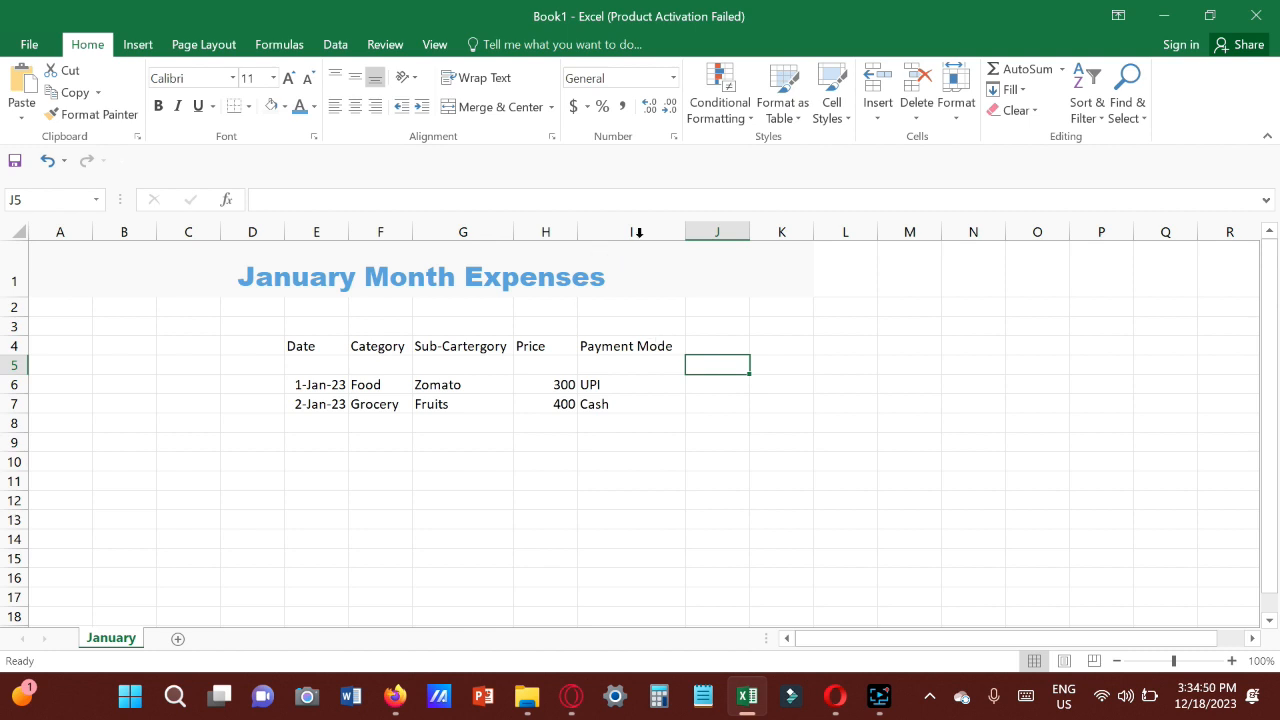
Delete the blank cells E5:I5, shifting the expense entries up.
drag(667, 364, 331, 358)
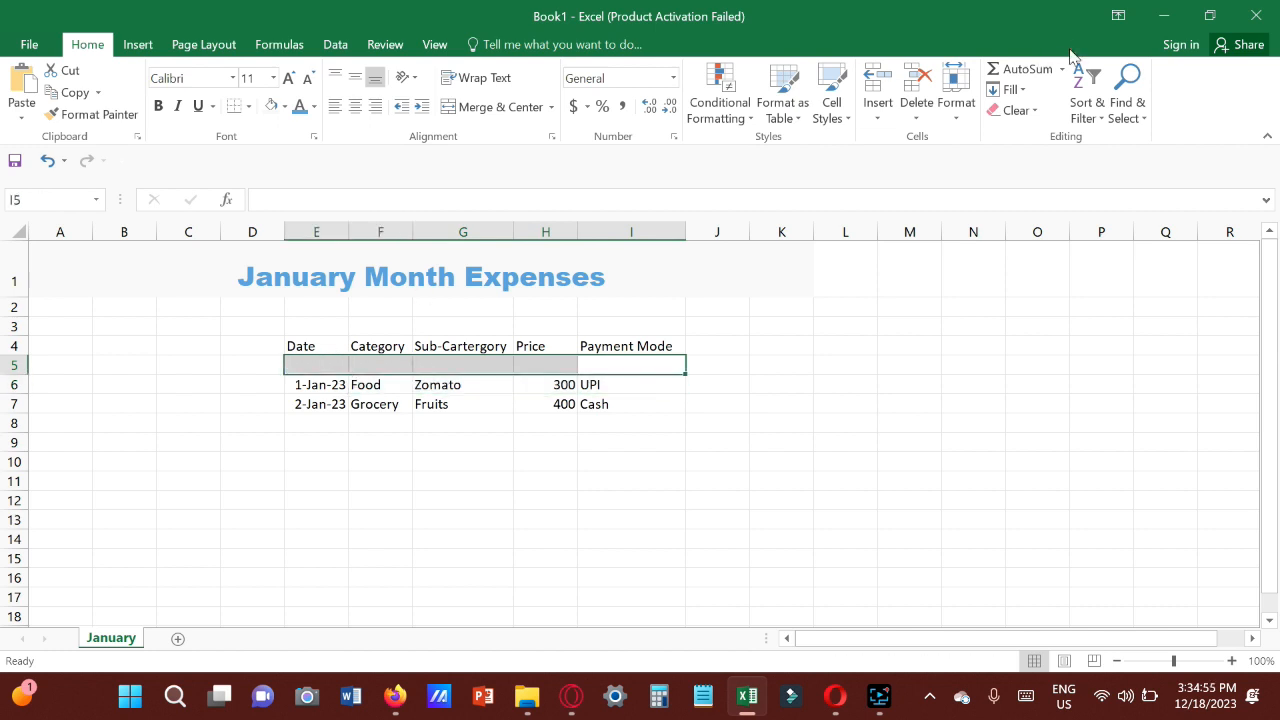
click(916, 114)
click(918, 138)
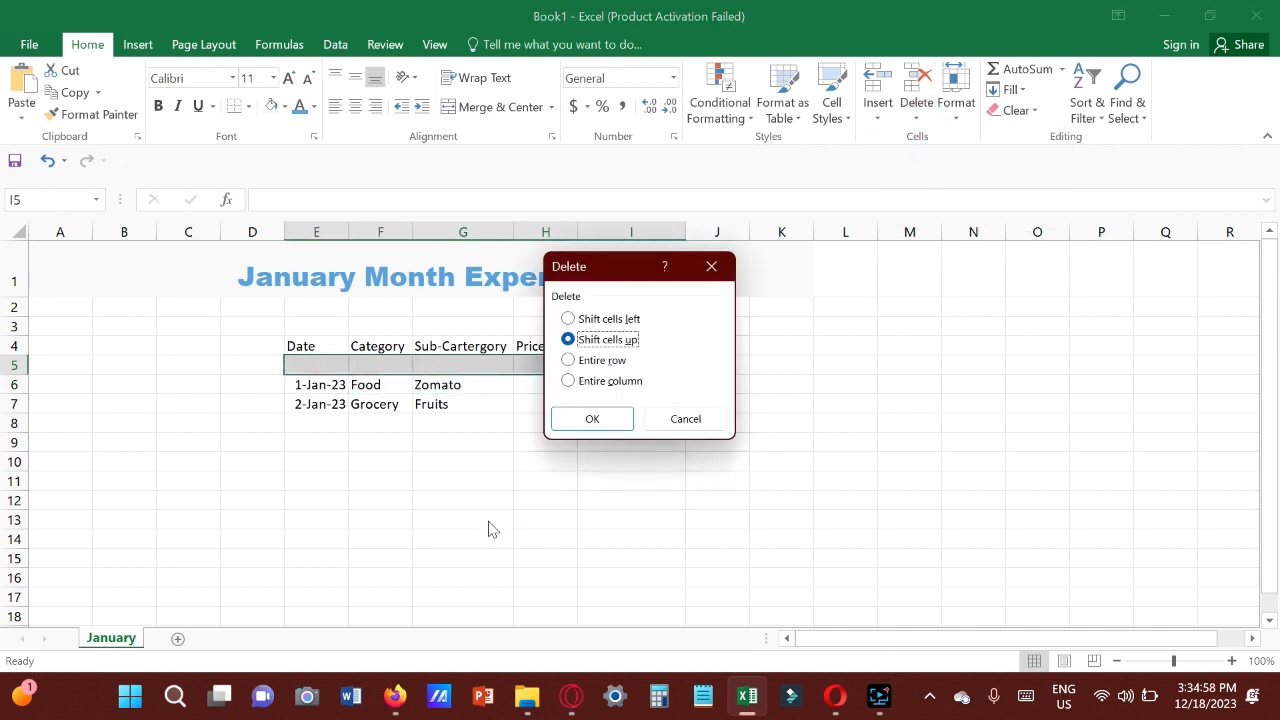
click(608, 422)
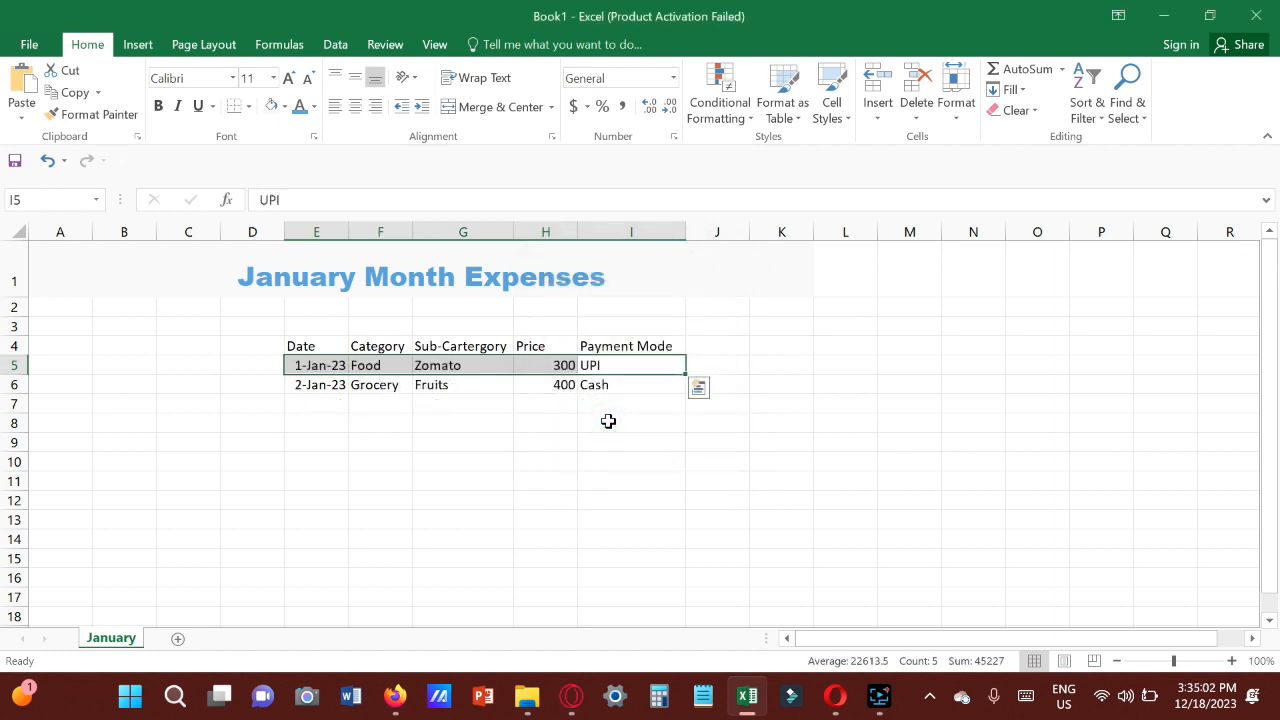
click(700, 360)
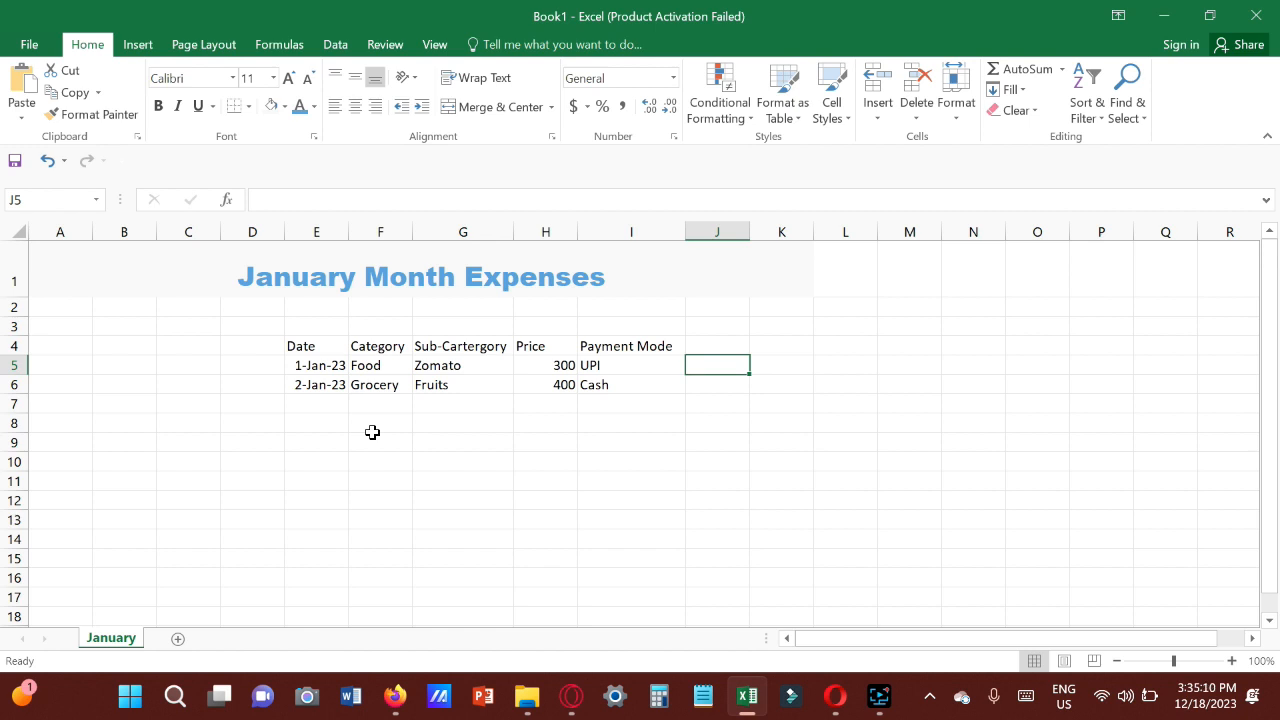
Convert the range E4:I6 to a table with headers and apply the table style with a black header row.
click(325, 401)
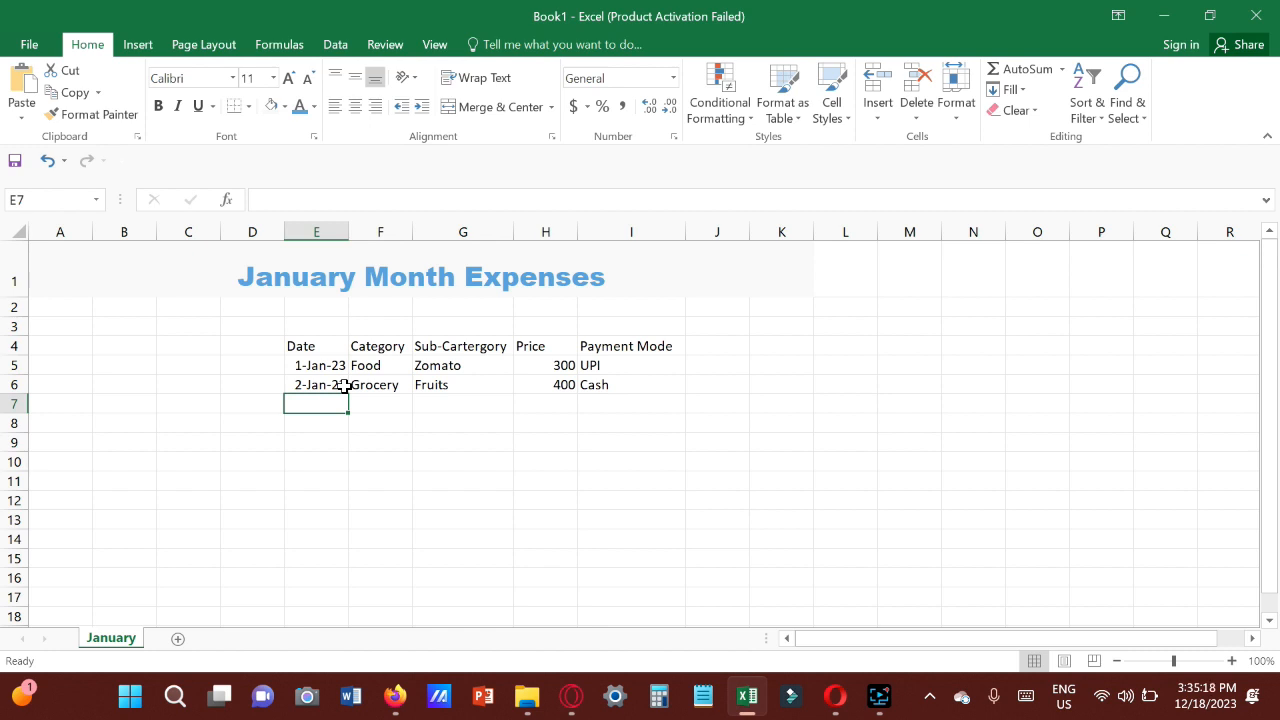
key(ctrl+t)
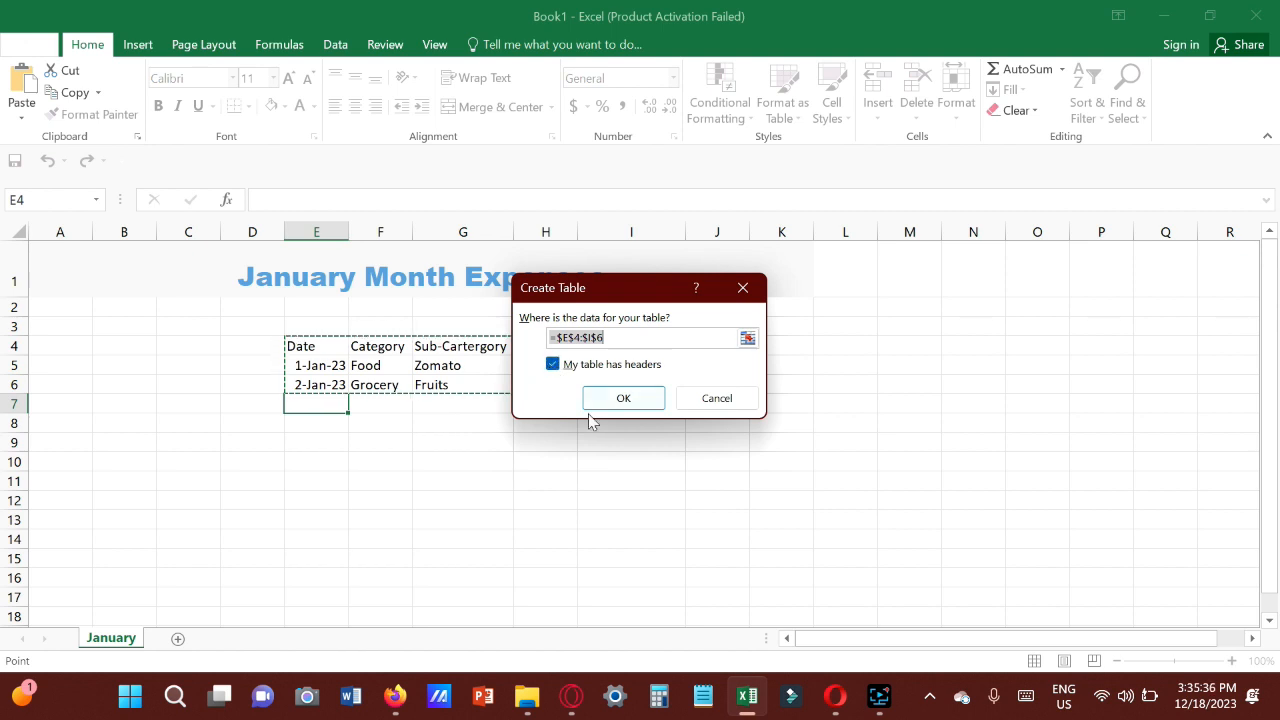
click(623, 398)
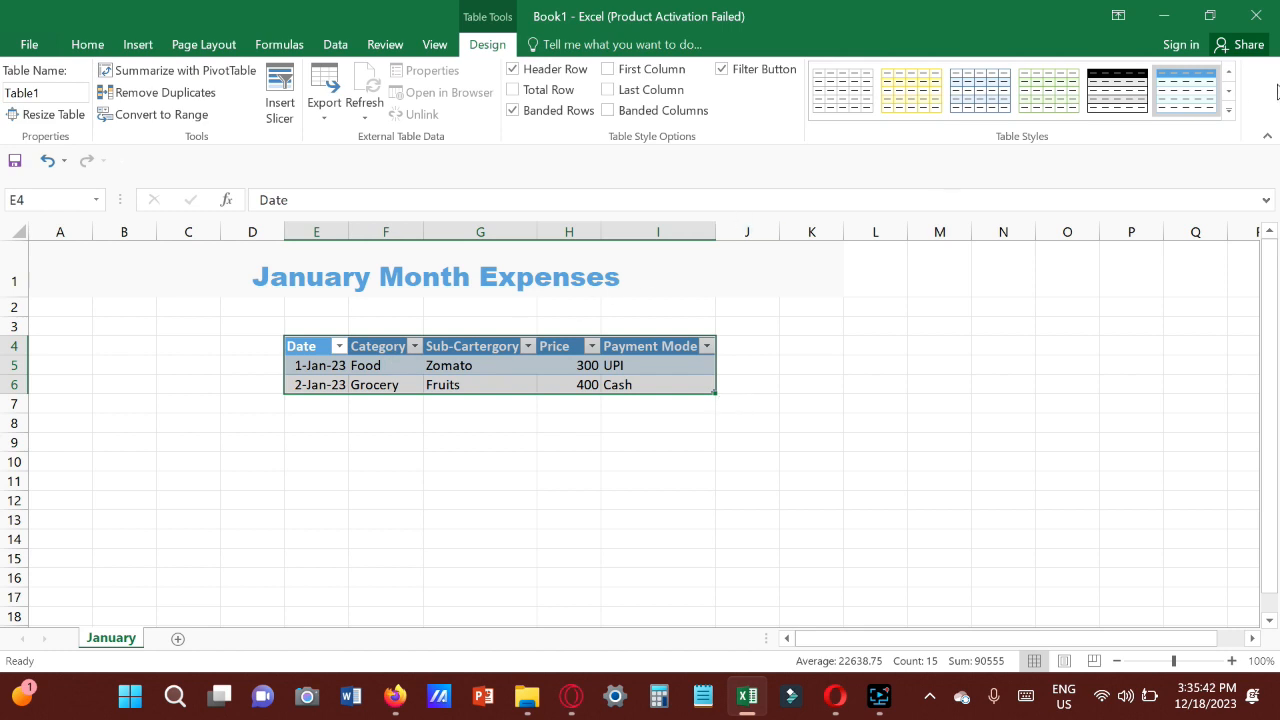
click(1127, 106)
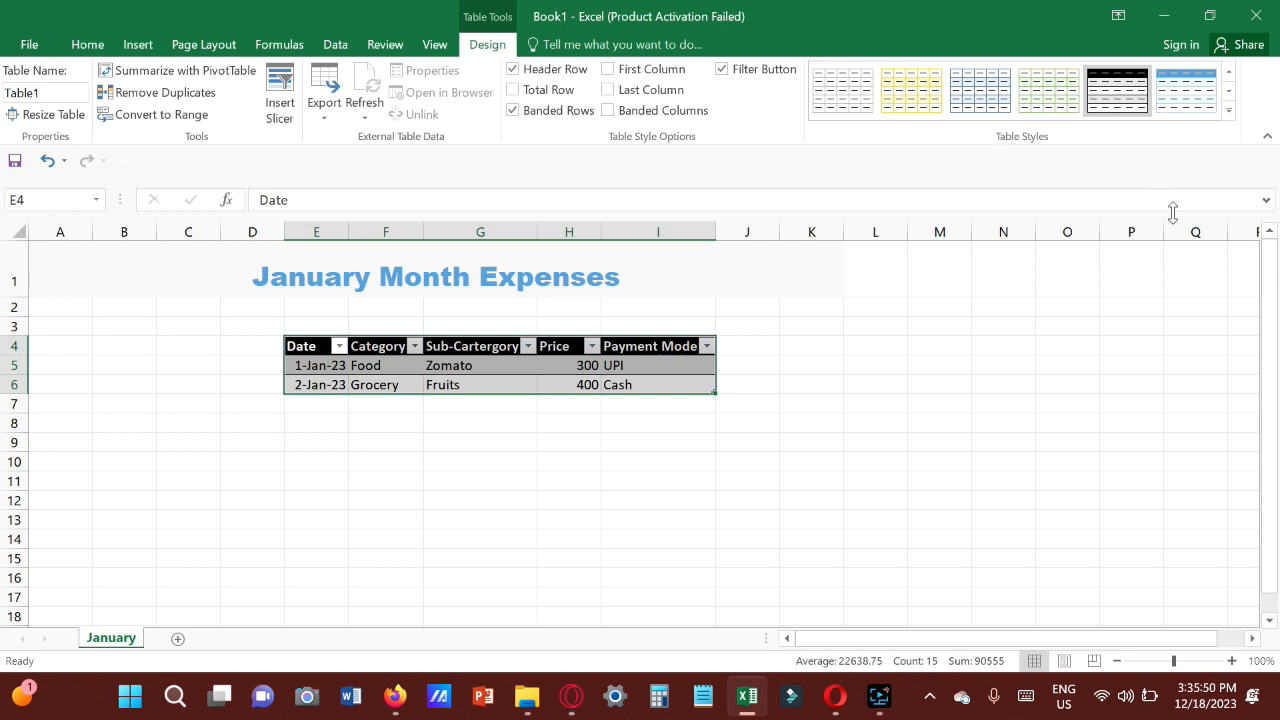
key(ctrl+q)
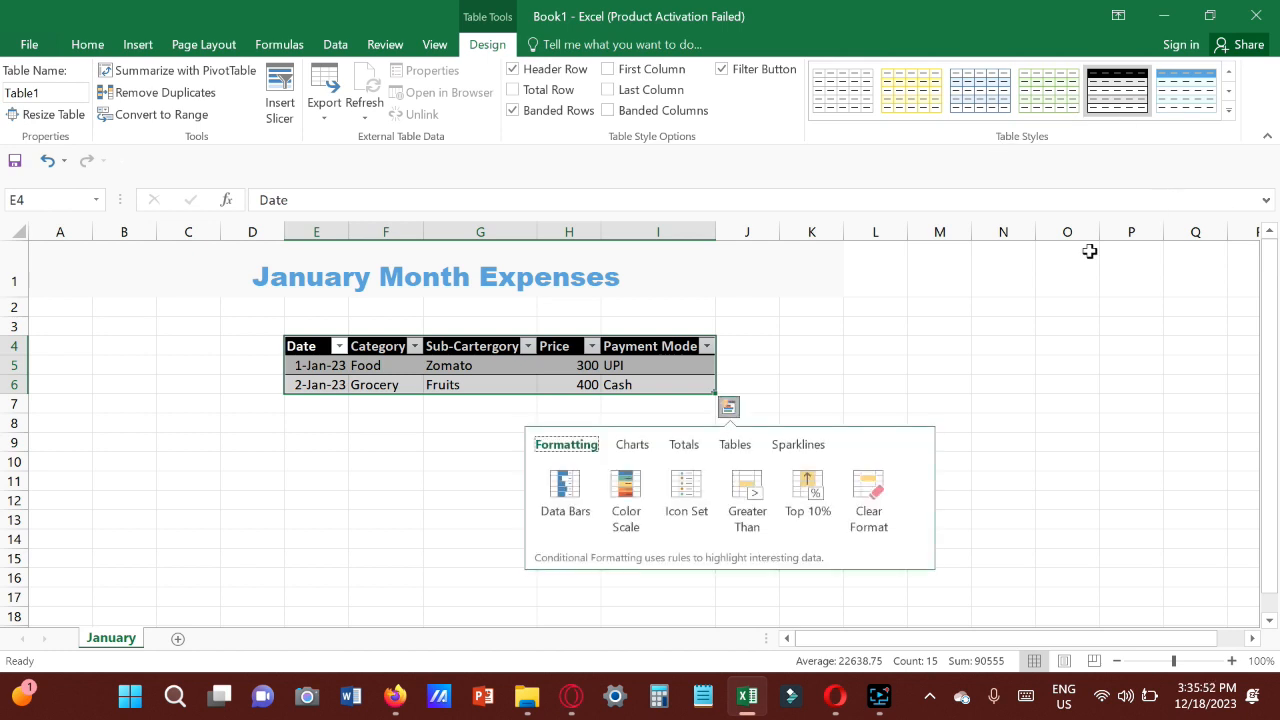
click(933, 347)
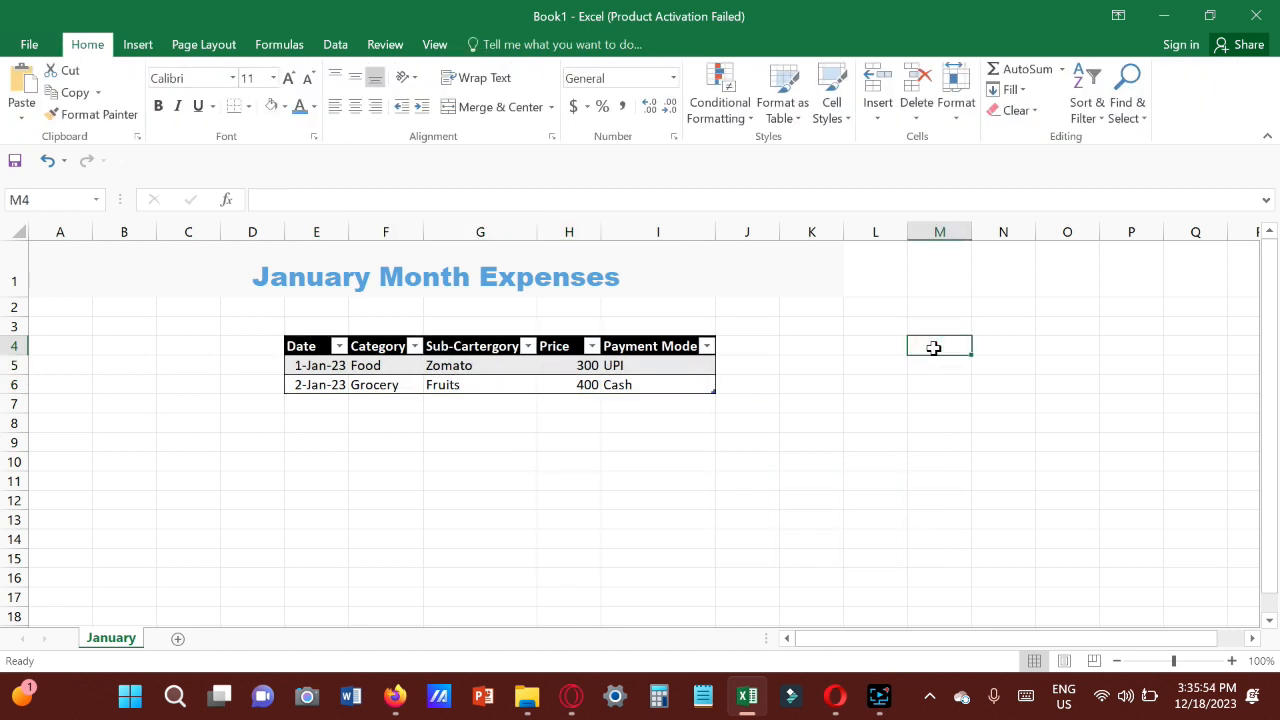
Undo the table style change and the table creation.
key(ctrl+z)
key(ctrl+z)
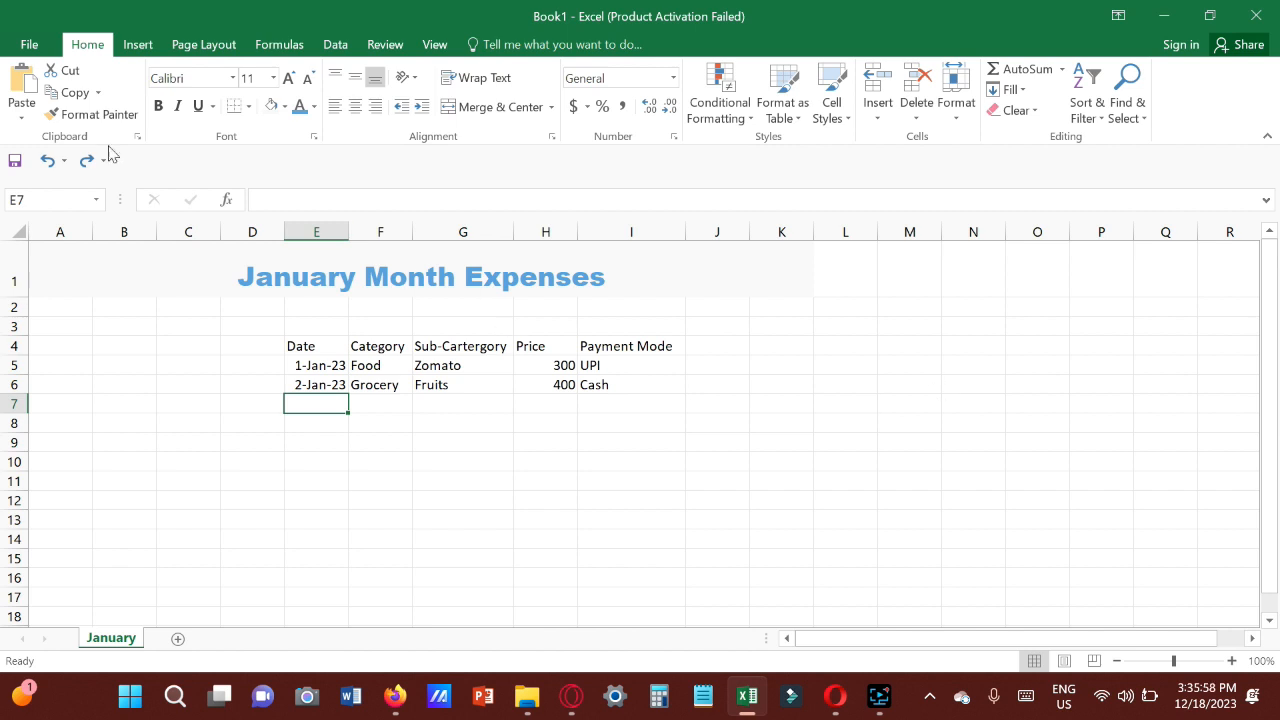
Insert a table with headers over the expense data in E4:I6.
click(136, 42)
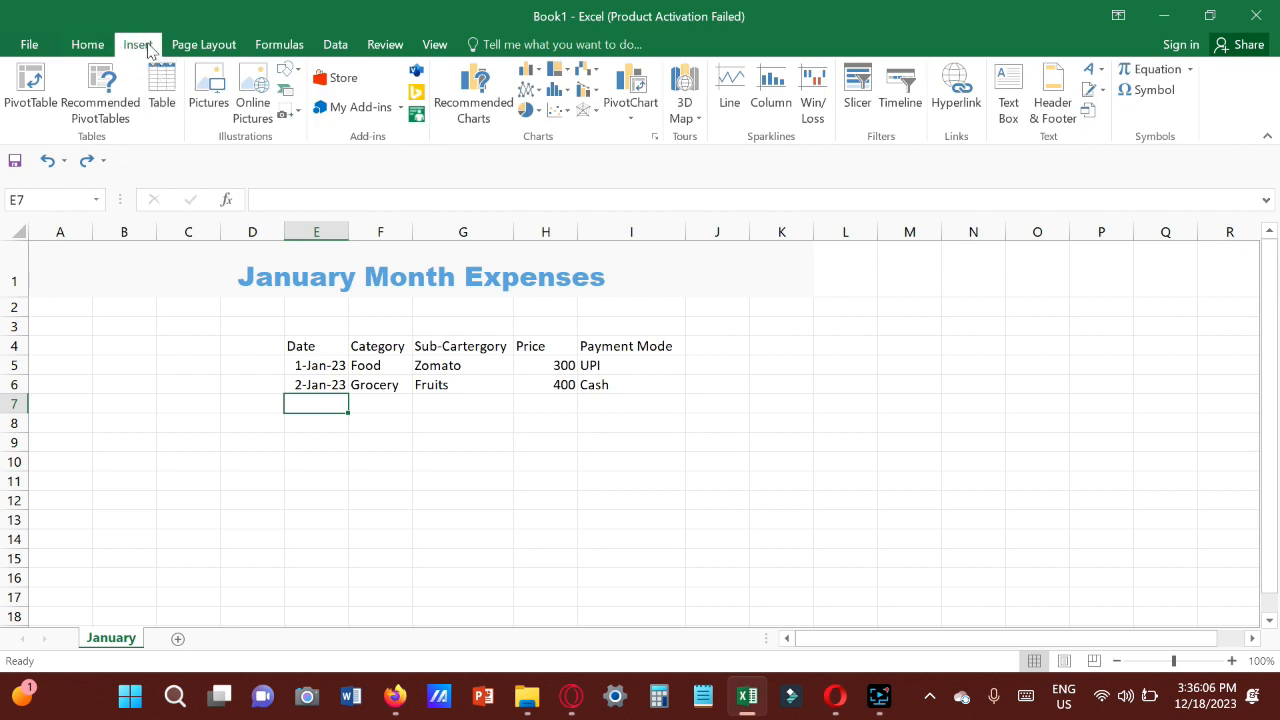
click(162, 98)
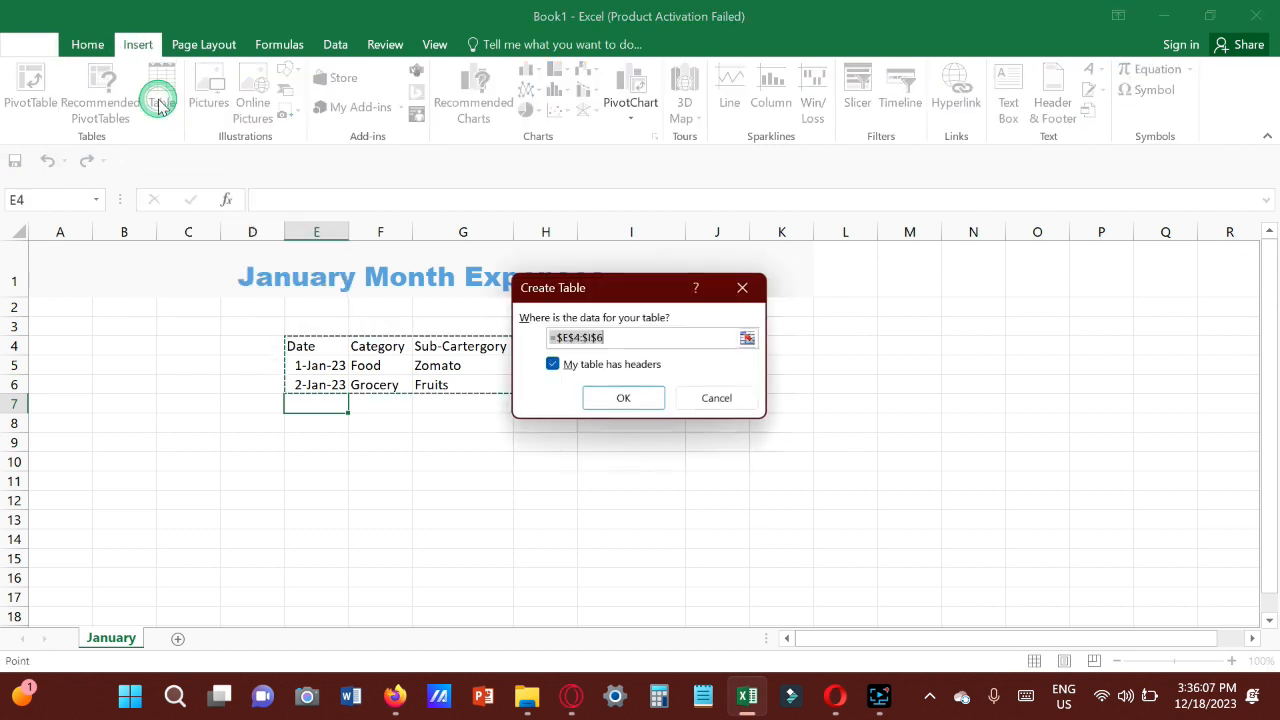
click(619, 406)
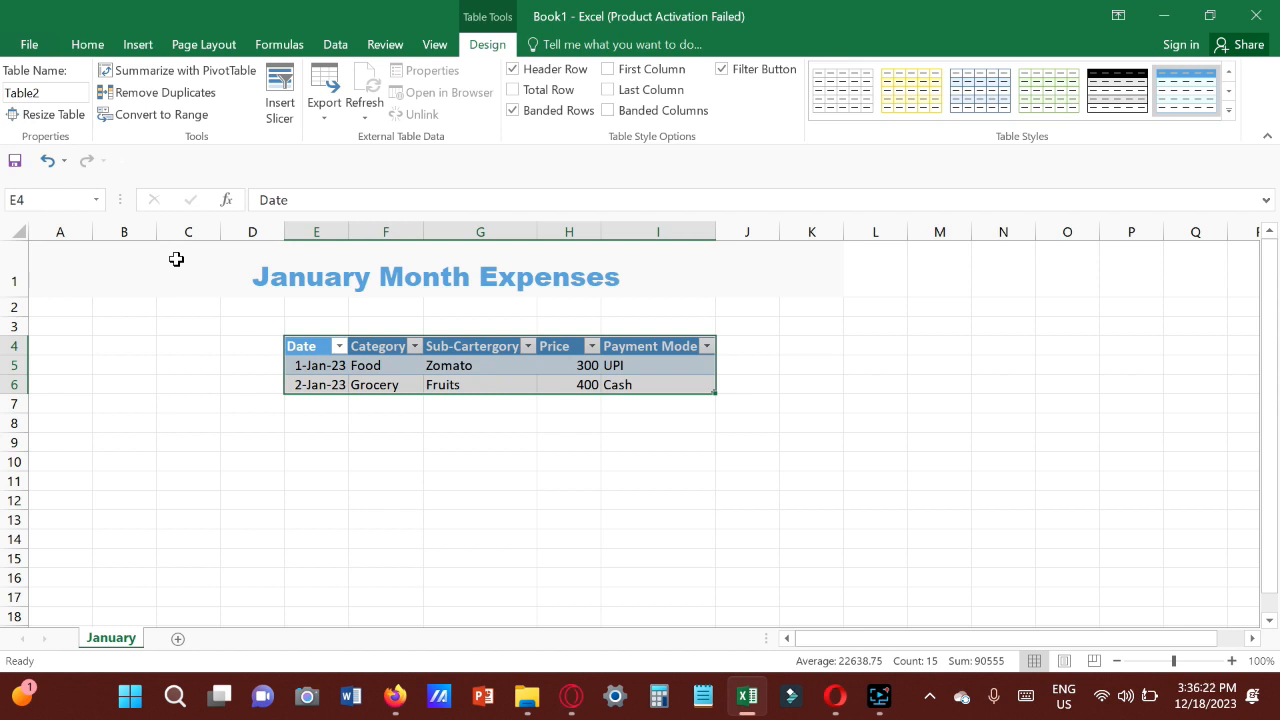
Save the workbook in the Documents folder as an Excel Workbook named "Exel sheet-1".
key(ctrl+s)
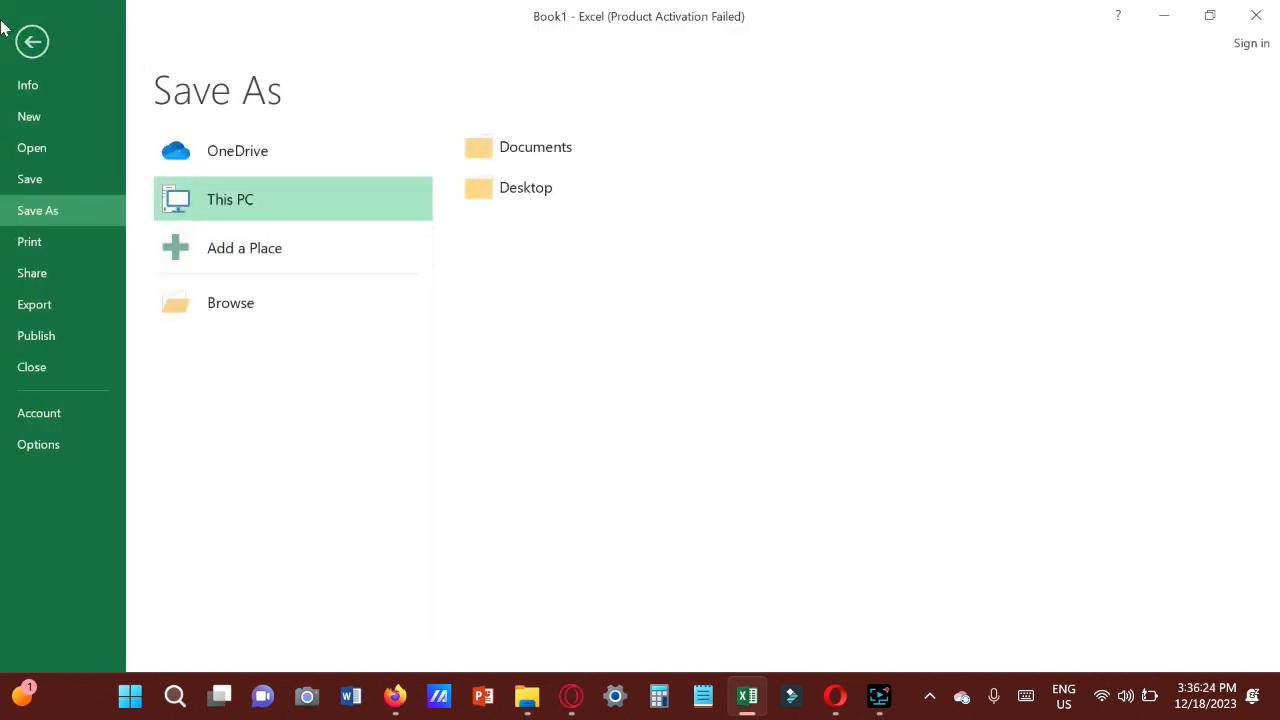
click(33, 43)
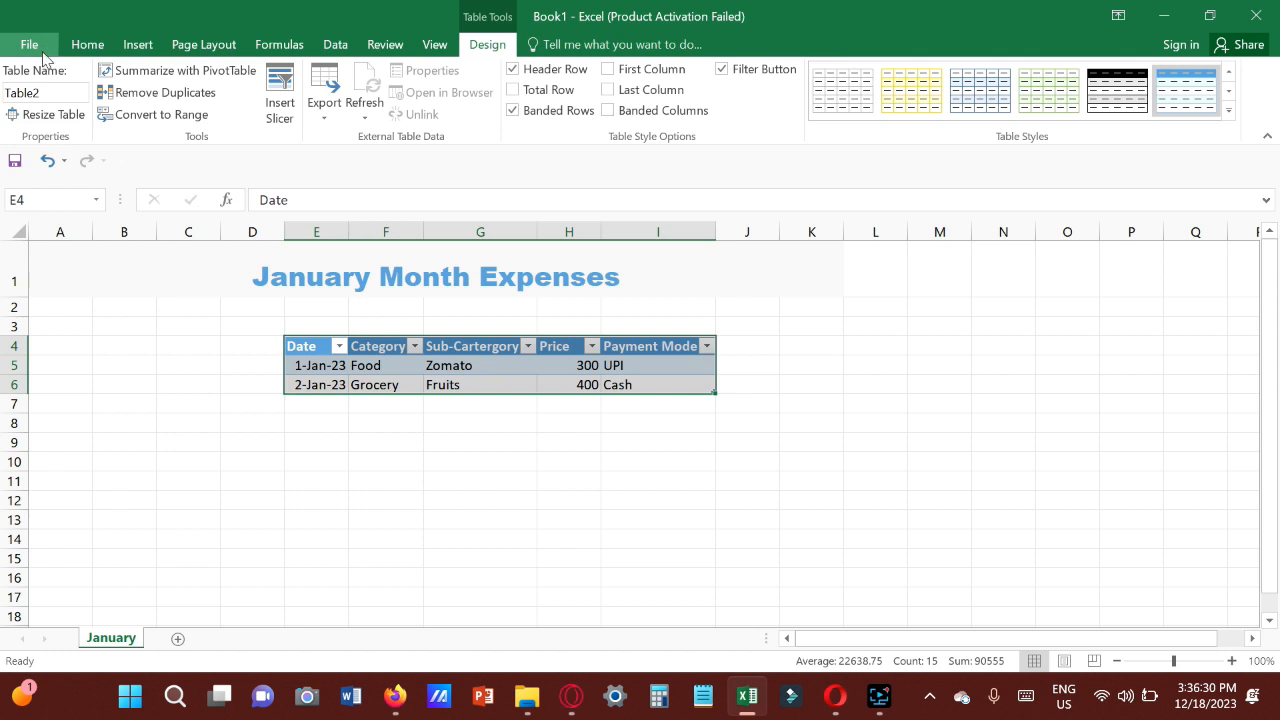
click(44, 47)
click(48, 214)
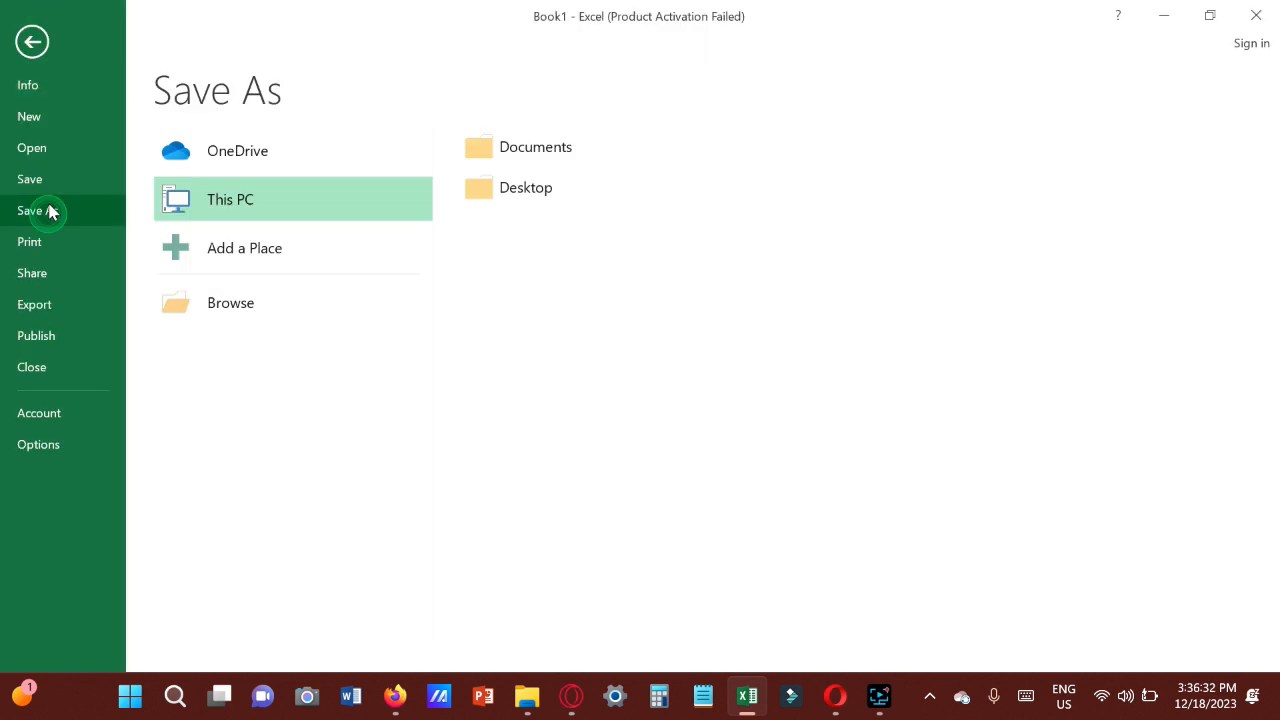
click(533, 147)
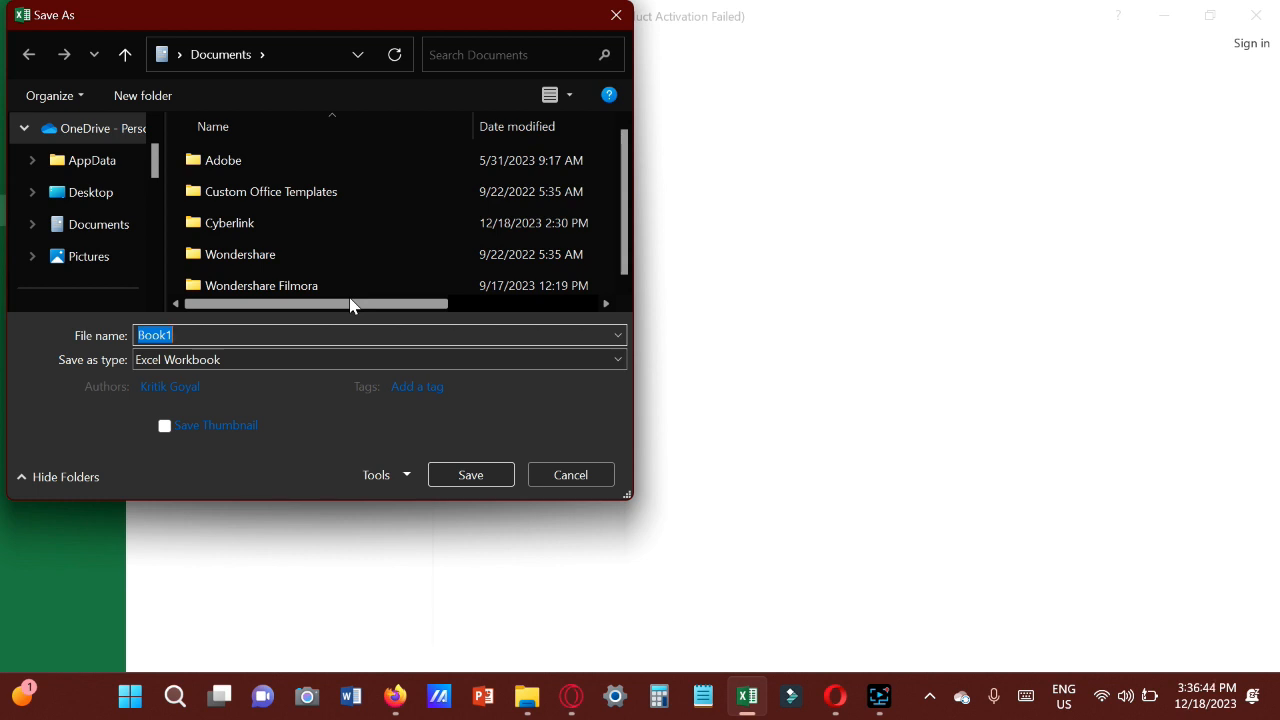
text(Exel sheet-1)
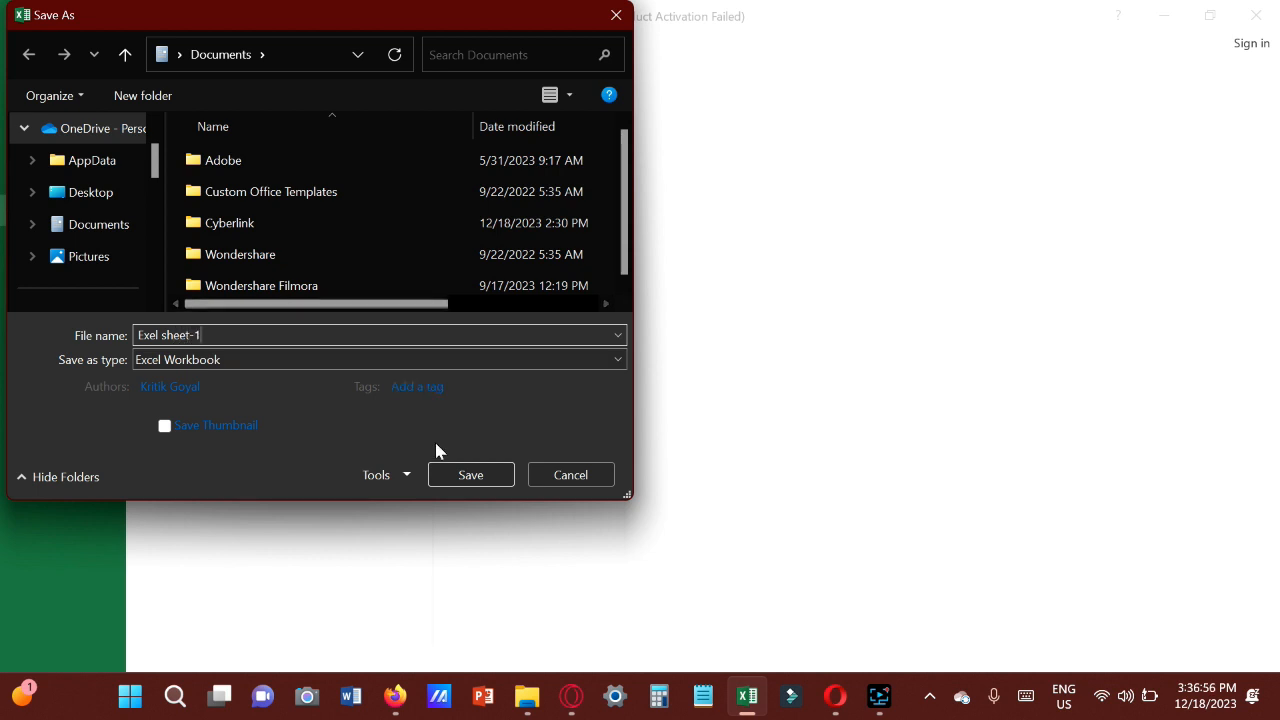
click(449, 476)
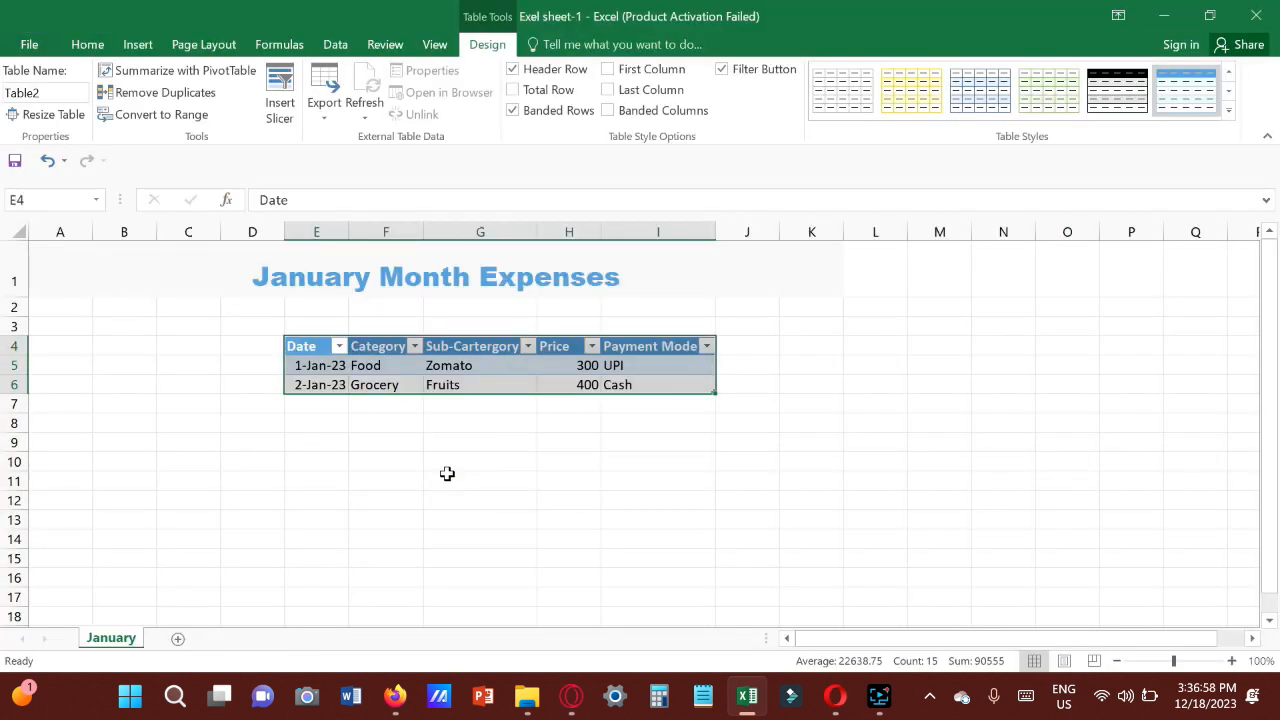